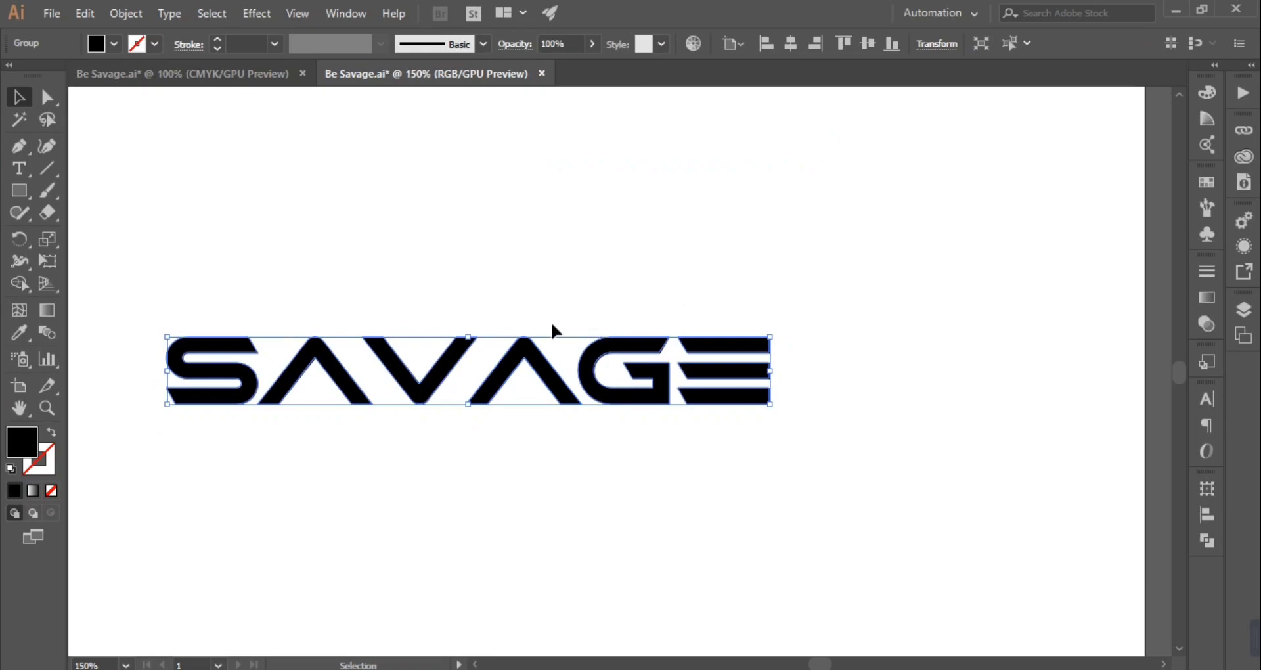
- Ungroup the outlined SAVAGE lettering into separate letters
{"action": "left_click", "coordinate": [515, 394]}
{"action": "right_click", "coordinate": [506, 380]}
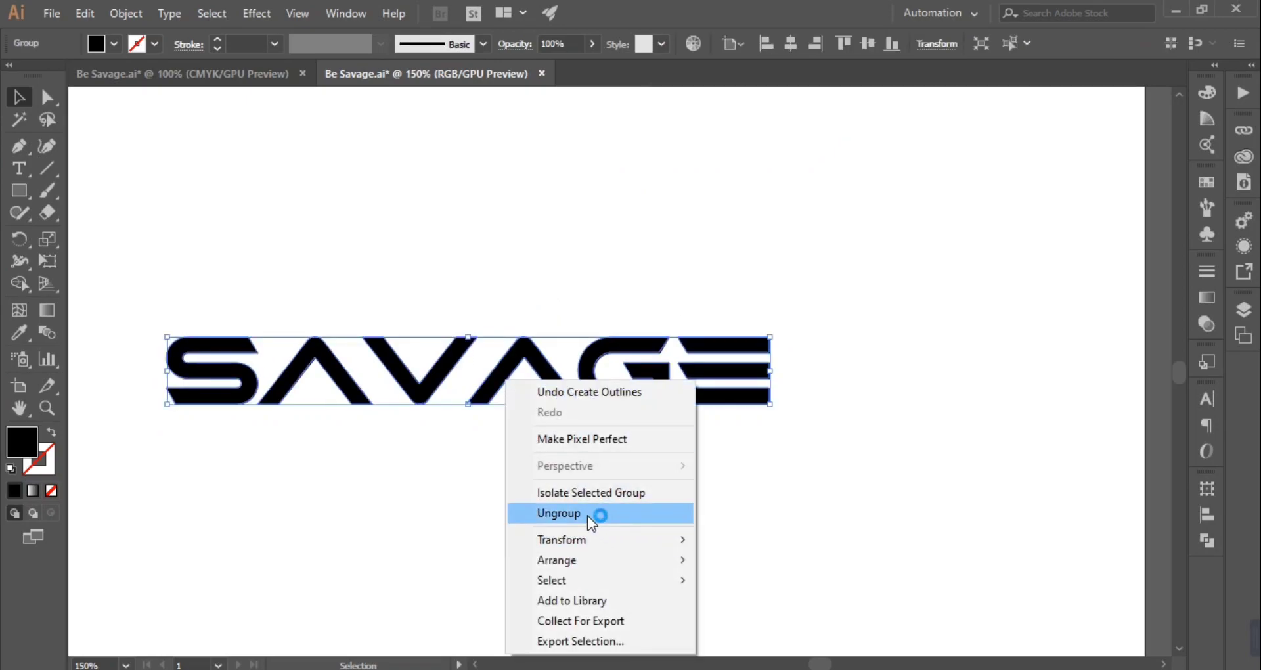
{"action": "left_click", "coordinate": [589, 514]}
{"action": "left_click", "coordinate": [589, 519]}
- Move the letter V left until its left arm sits directly against the first A's right leg
{"action": "left_click", "coordinate": [466, 384]}
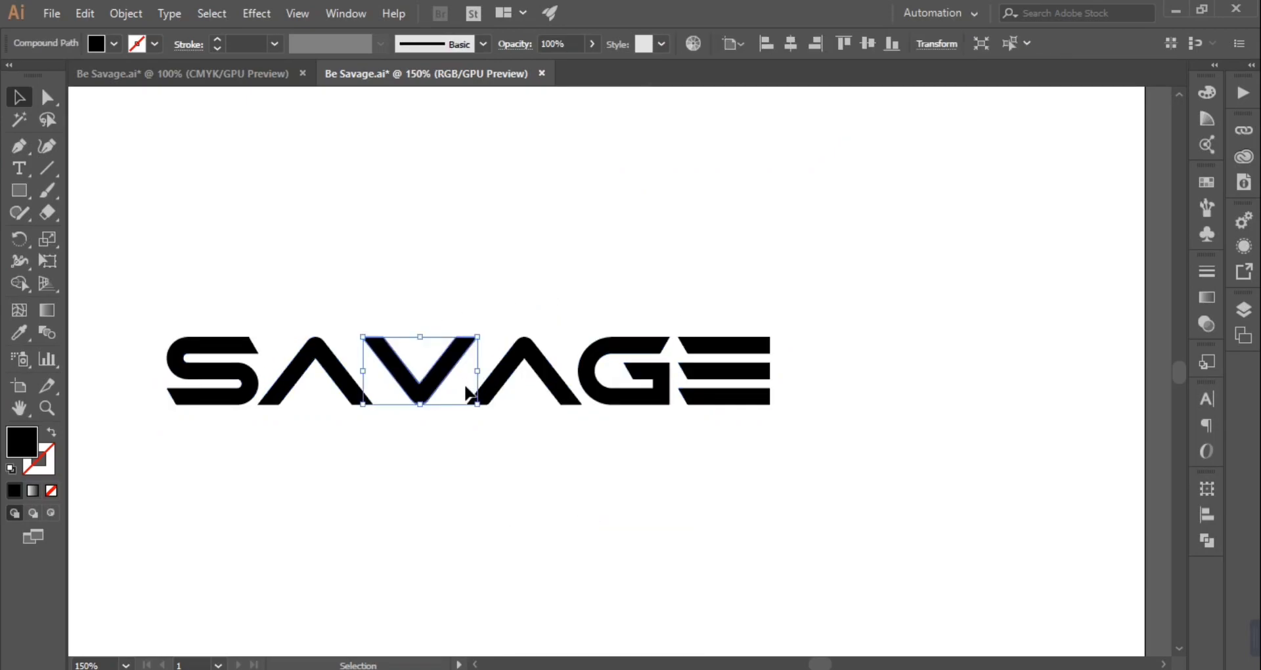
{"action": "key", "text": "ctrl+equal"}
{"action": "key", "text": "ctrl+equal"}
{"action": "key", "text": "ctrl+equal"}
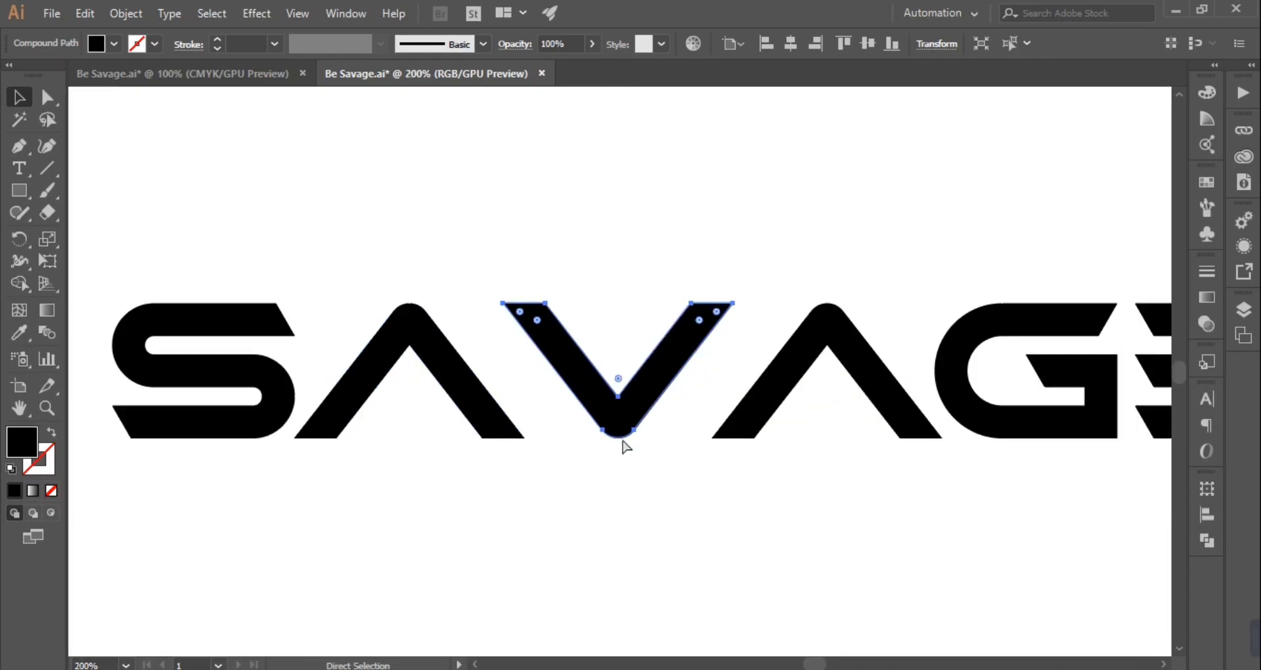
{"action": "left_click", "coordinate": [681, 479]}
{"action": "left_click", "coordinate": [650, 414]}
{"action": "left_click_drag", "start_coordinate": [653, 412], "coordinate": [549, 436]}
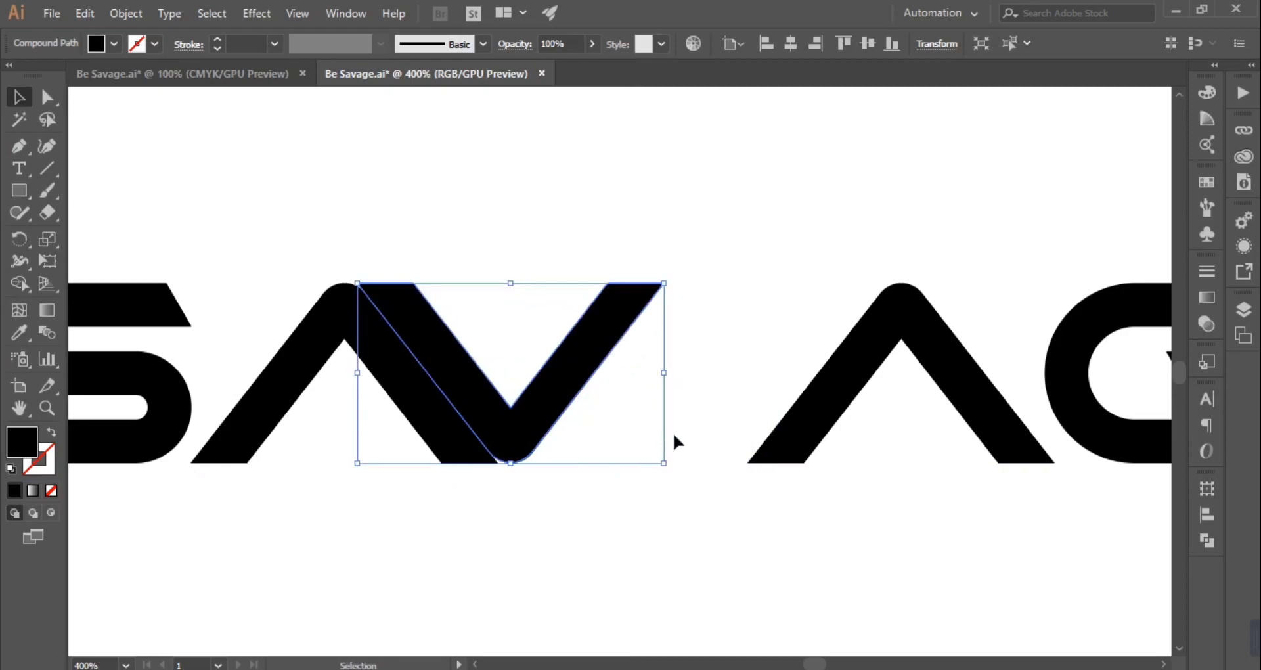
- Move the letters A, G and E left together so the second A sits directly against the V
{"action": "left_click_drag", "start_coordinate": [889, 531], "coordinate": [670, 543]}
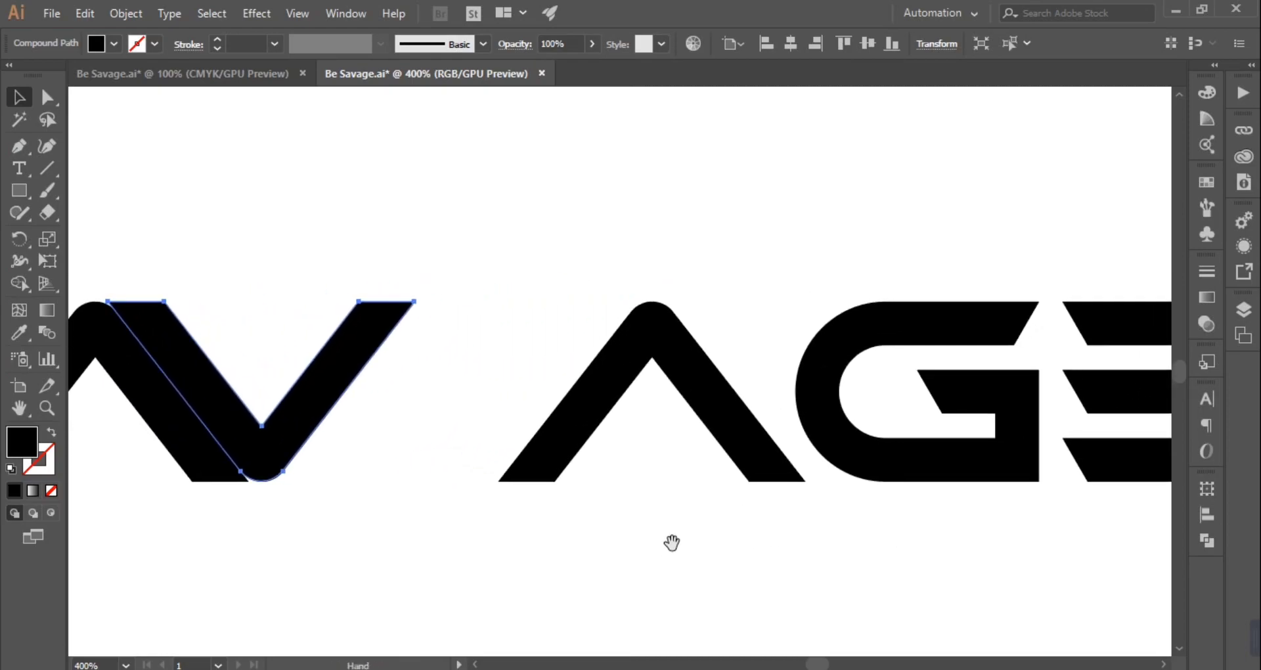
{"action": "left_click_drag", "start_coordinate": [960, 585], "coordinate": [831, 560]}
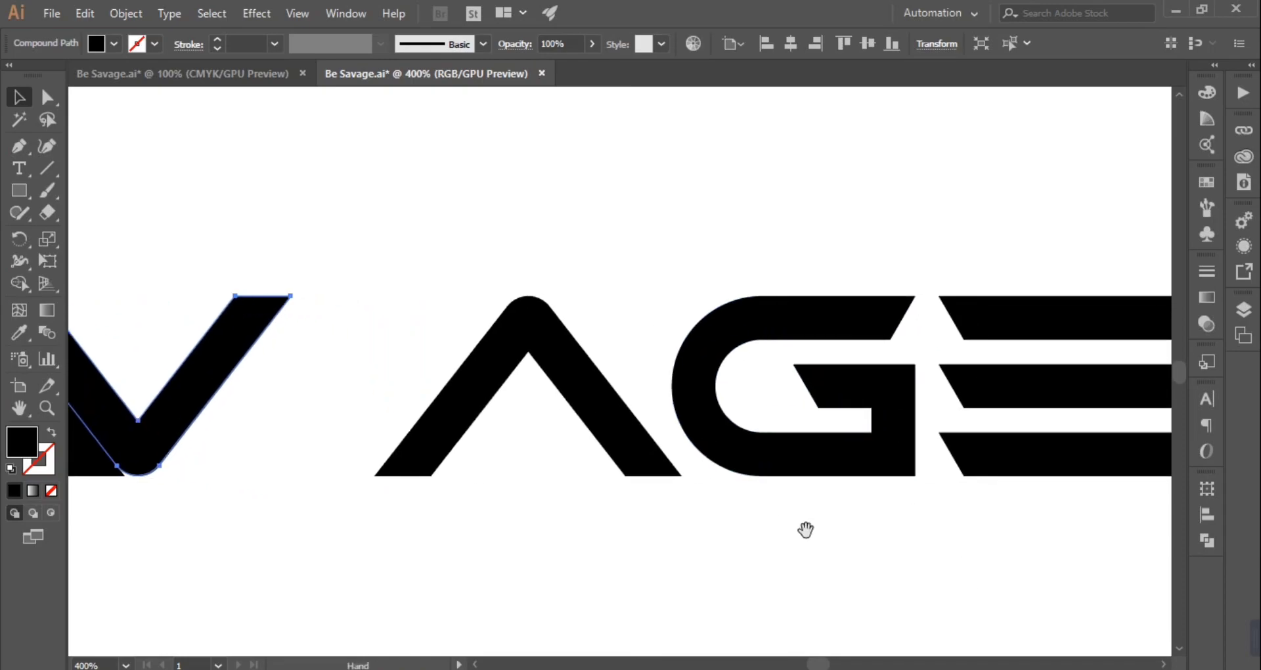
{"action": "left_click", "coordinate": [1059, 471]}
{"action": "left_click_drag", "start_coordinate": [1058, 470], "coordinate": [834, 495]}
{"action": "left_click_drag", "start_coordinate": [417, 547], "coordinate": [690, 533]}
- Close the V's open top with a straight path and turn its interior into a filled black triangle with Shape Builder
{"action": "left_click", "coordinate": [20, 148]}
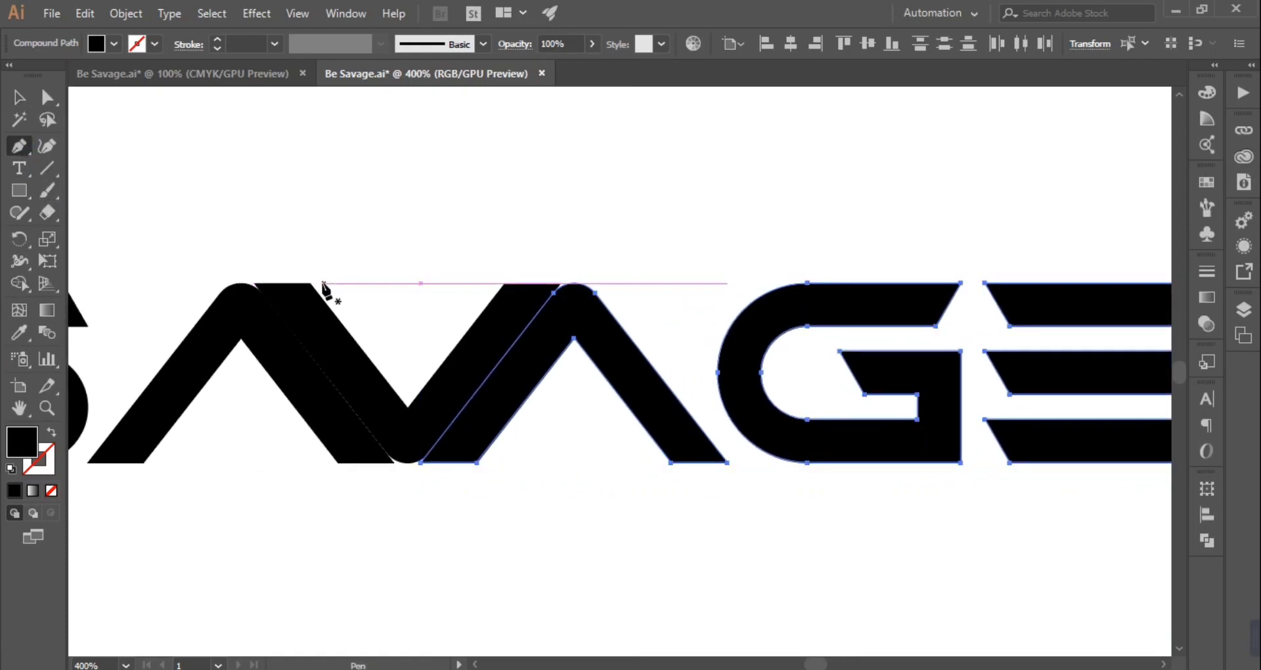
{"action": "left_click", "coordinate": [309, 283]}
{"action": "left_click", "coordinate": [504, 284]}
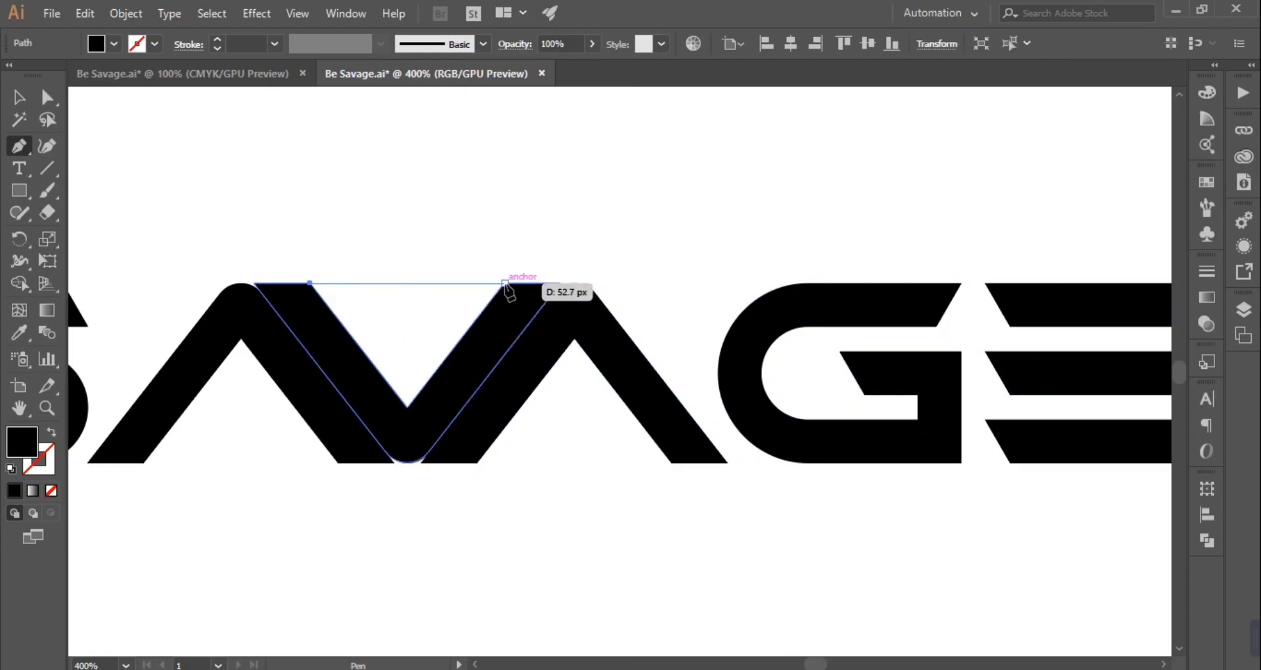
{"action": "left_click", "coordinate": [19, 97]}
{"action": "left_click", "coordinate": [469, 368], "text": "shift"}
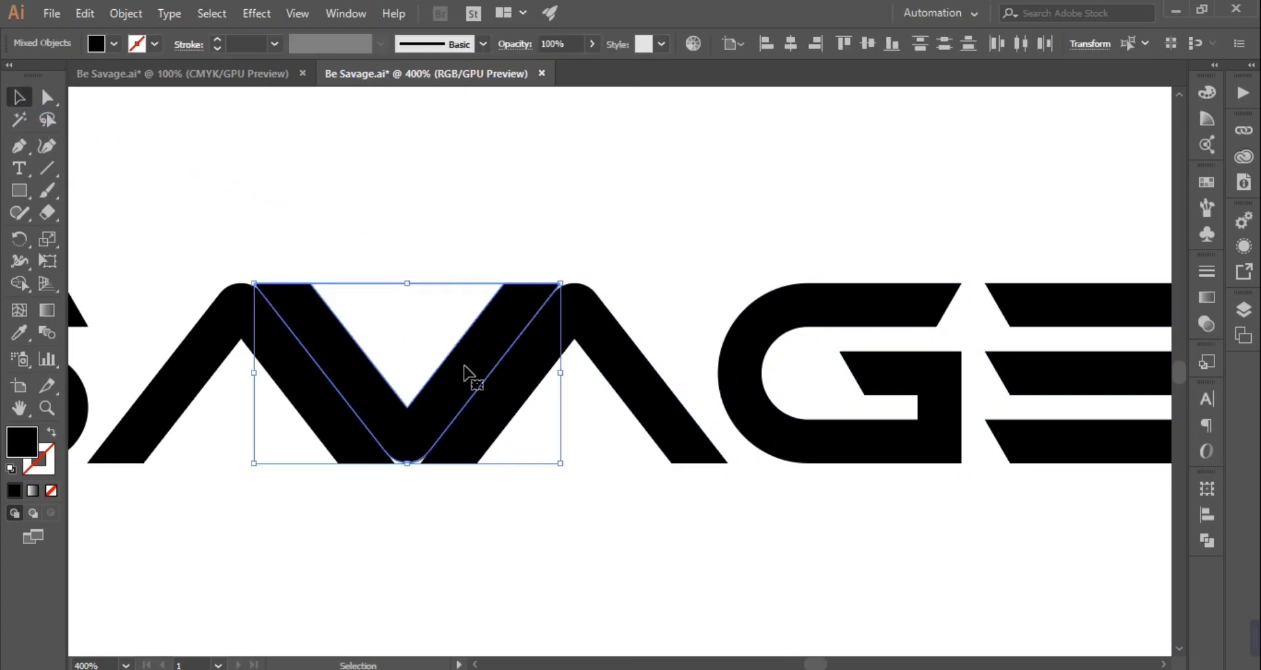
{"action": "left_click", "coordinate": [19, 284]}
{"action": "left_click", "coordinate": [395, 320]}
- Delete the original V shape between the two A's, keeping only the filled triangle
{"action": "left_click", "coordinate": [19, 98]}
{"action": "left_click", "coordinate": [372, 388], "text": "shift"}
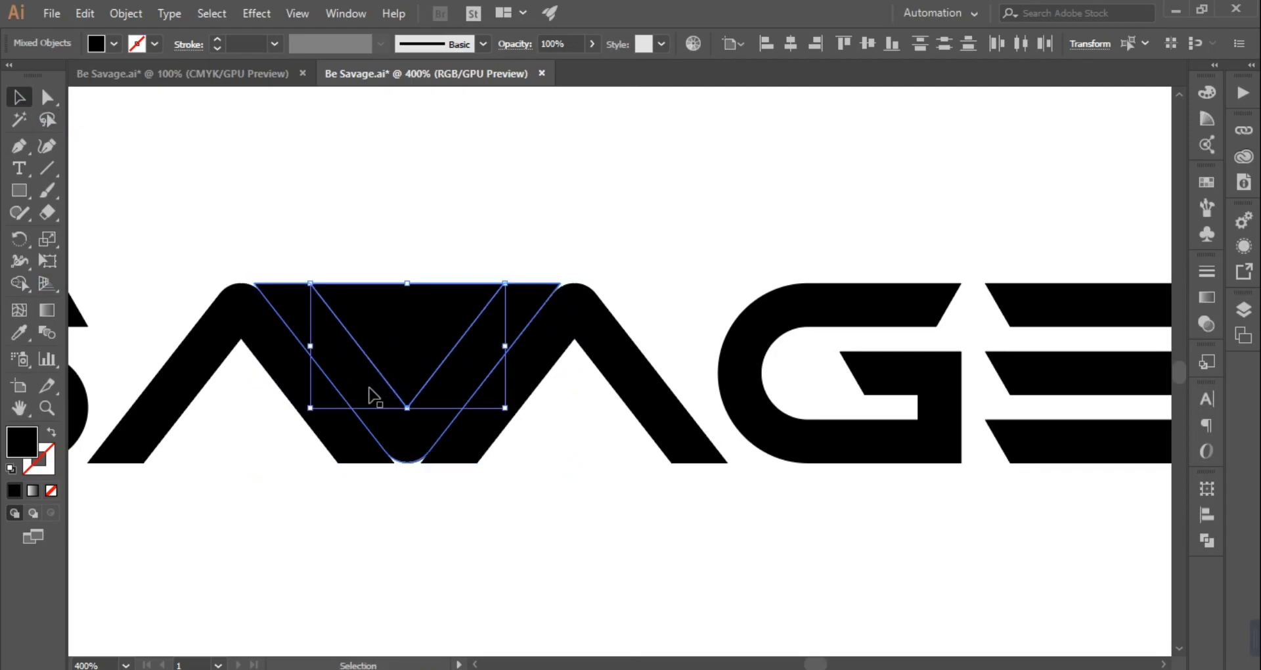
{"action": "left_click", "coordinate": [453, 398], "text": "shift"}
{"action": "left_click", "coordinate": [444, 320], "text": "shift"}
{"action": "left_click", "coordinate": [479, 355], "text": "shift"}
{"action": "left_click", "coordinate": [456, 379]}
{"action": "key", "text": "Delete"}
{"action": "left_click", "coordinate": [414, 347]}
{"action": "left_click", "coordinate": [497, 289], "text": "shift"}
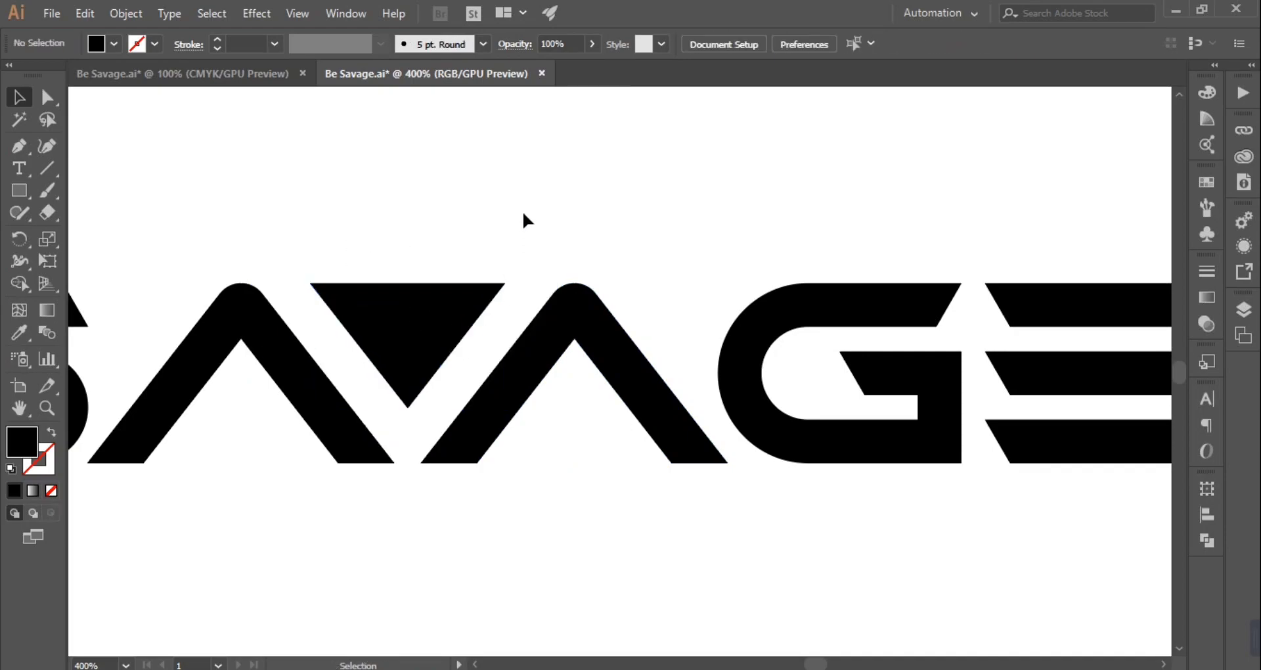
- Group all the pieces of the modified SAVAGE lettering
{"action": "key", "text": "ctrl+minus"}
{"action": "key", "text": "ctrl+minus"}
{"action": "key", "text": "ctrl+minus"}
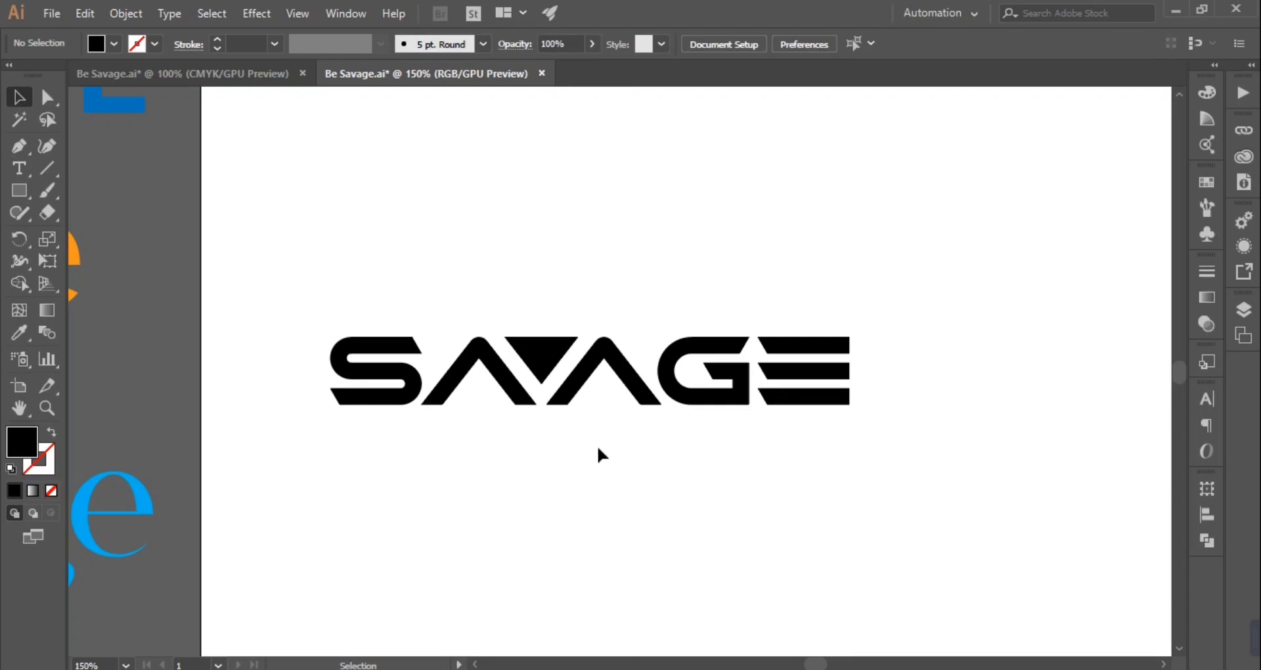
{"action": "left_click_drag", "start_coordinate": [314, 295], "coordinate": [915, 462]}
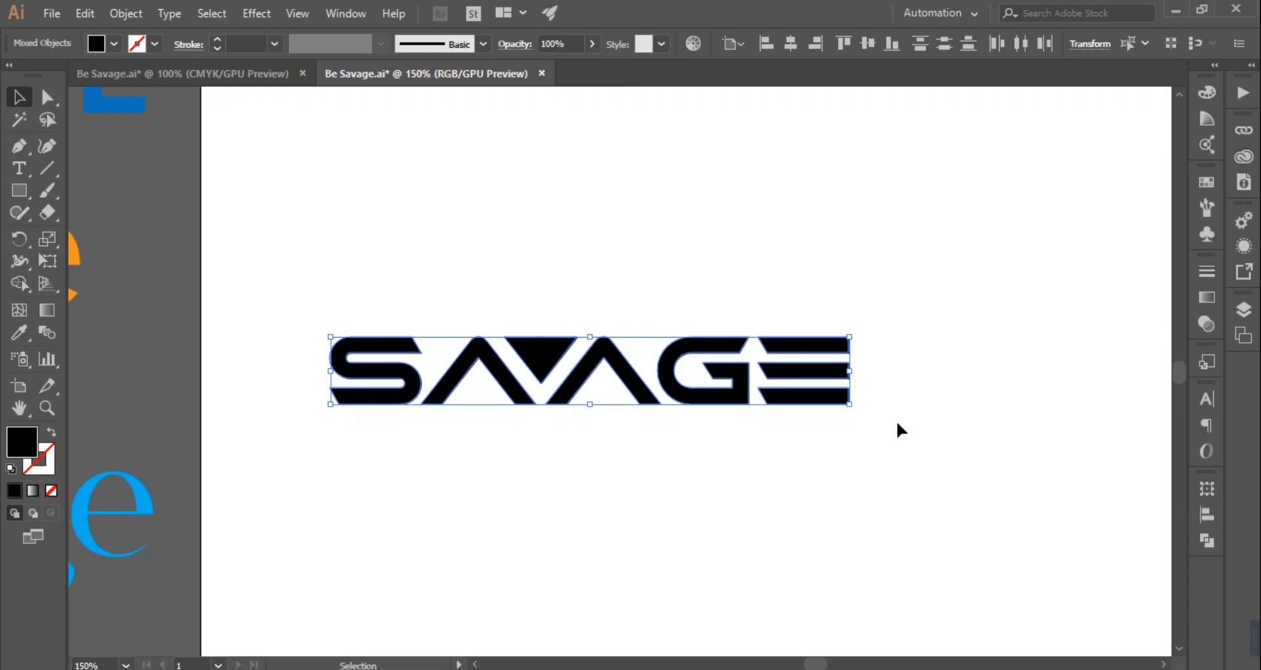
{"action": "left_click", "coordinate": [896, 474]}
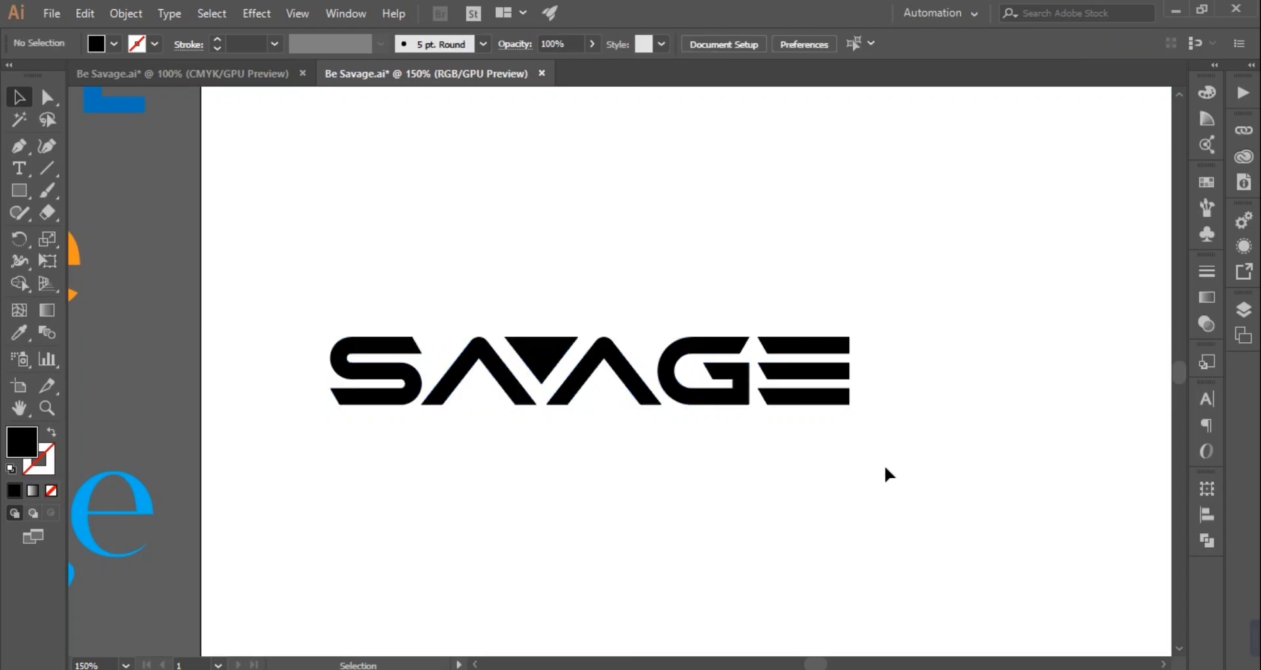
{"action": "left_click_drag", "start_coordinate": [349, 296], "coordinate": [920, 473]}
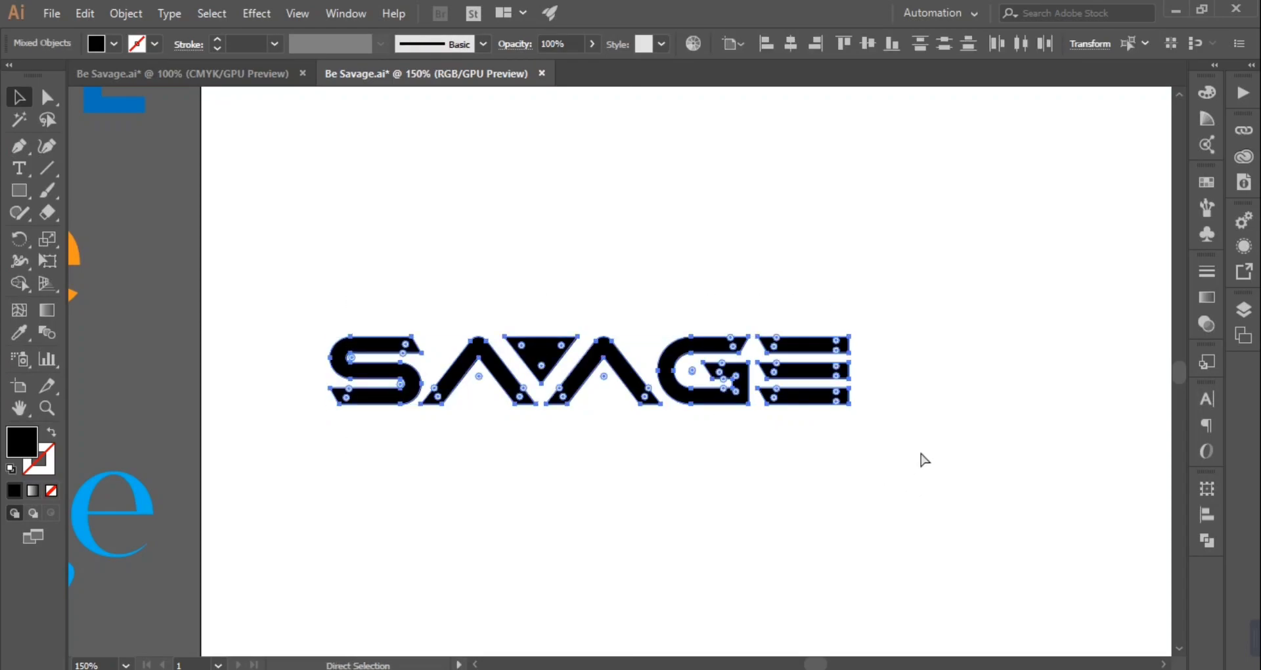
{"action": "left_click", "coordinate": [876, 486]}
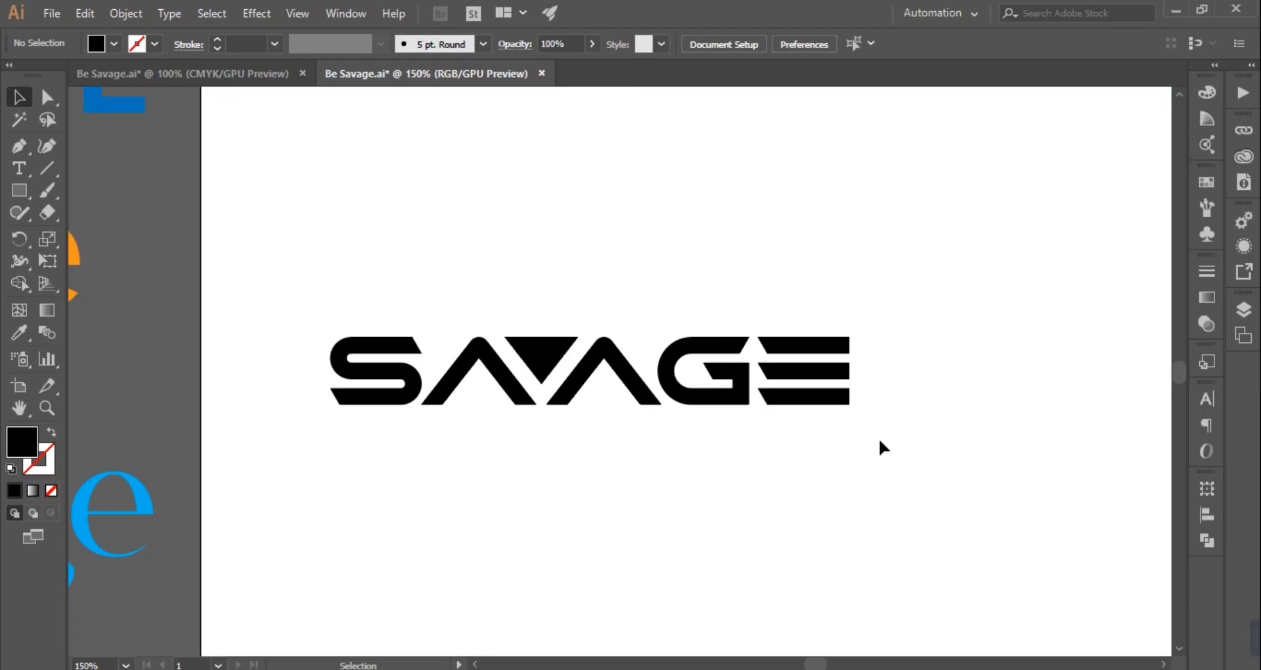
- Center the grouped SAVAGE lettering horizontally on the artboard
{"action": "left_click", "coordinate": [656, 342]}
{"action": "left_click", "coordinate": [1207, 514]}
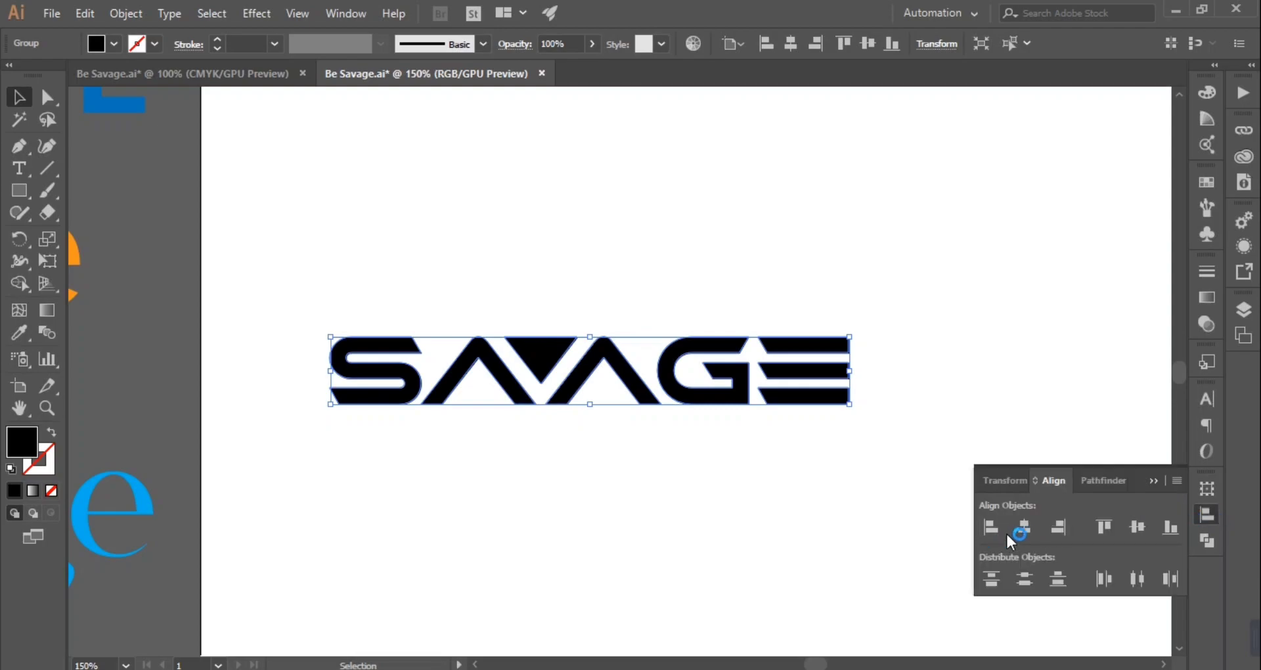
{"action": "left_click", "coordinate": [1024, 527]}
{"action": "left_click", "coordinate": [832, 515]}
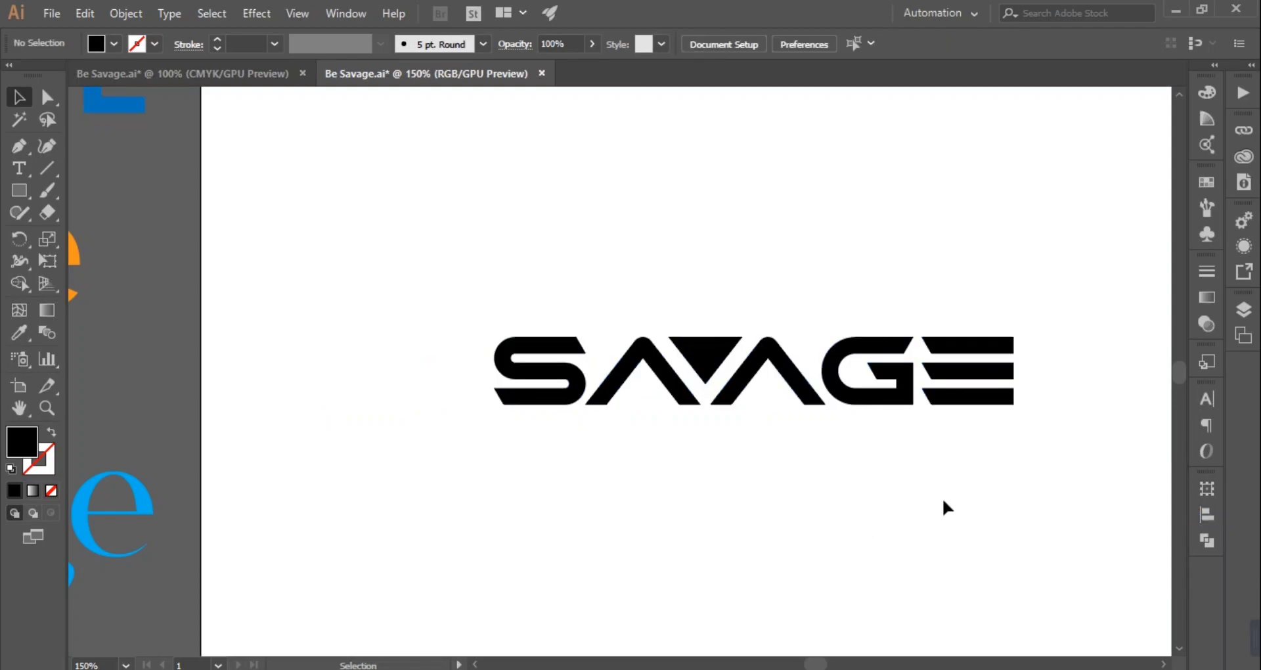
- Add the text "BE" above the SAVAGE lettering and set its Gotham font style to Book
{"action": "left_click", "coordinate": [20, 168]}
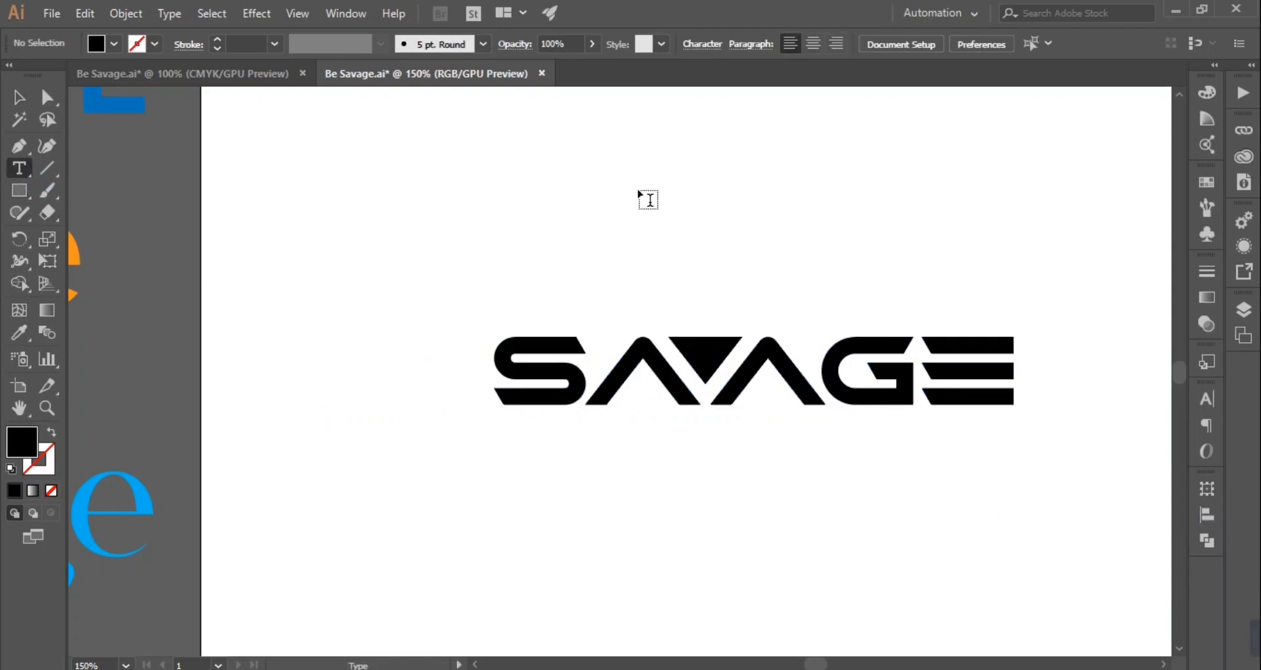
{"action": "left_click", "coordinate": [697, 266]}
{"action": "type", "text": "BE"}
{"action": "key", "text": "Escape"}
{"action": "left_click", "coordinate": [807, 43]}
{"action": "left_click", "coordinate": [794, 144]}
{"action": "left_click", "coordinate": [806, 44]}
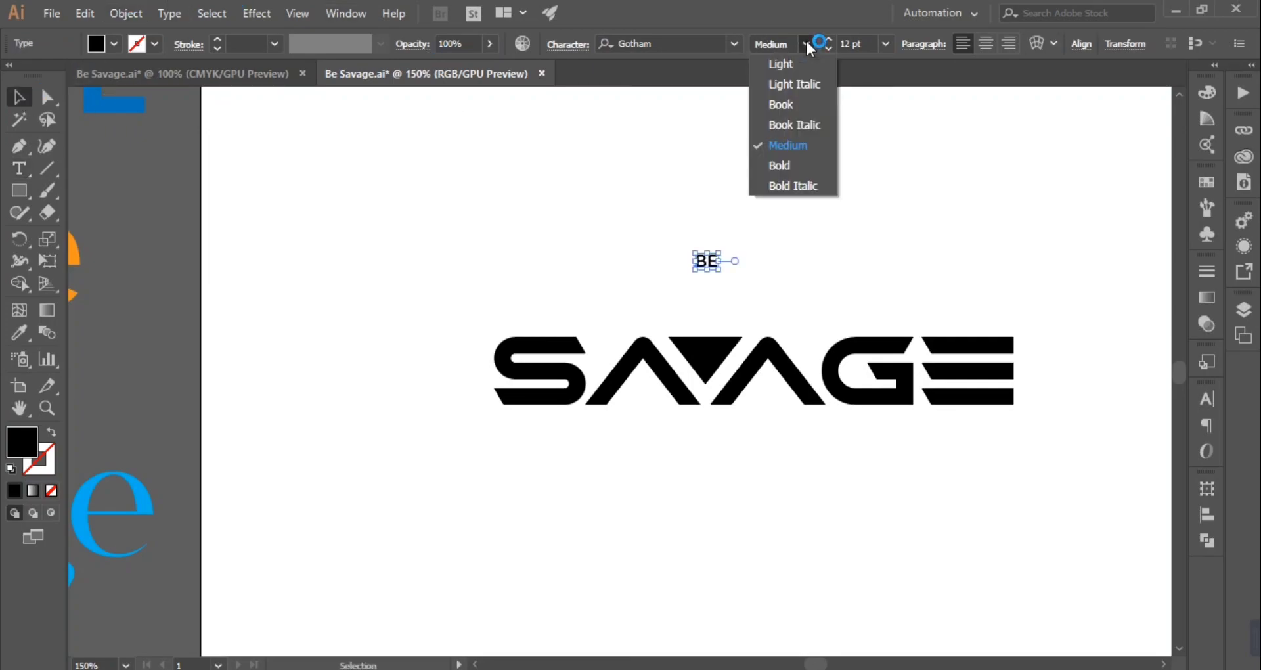
{"action": "left_click", "coordinate": [794, 104]}
{"action": "left_click", "coordinate": [806, 290]}
- Center the BE text horizontally on the artboard
{"action": "left_click", "coordinate": [701, 263]}
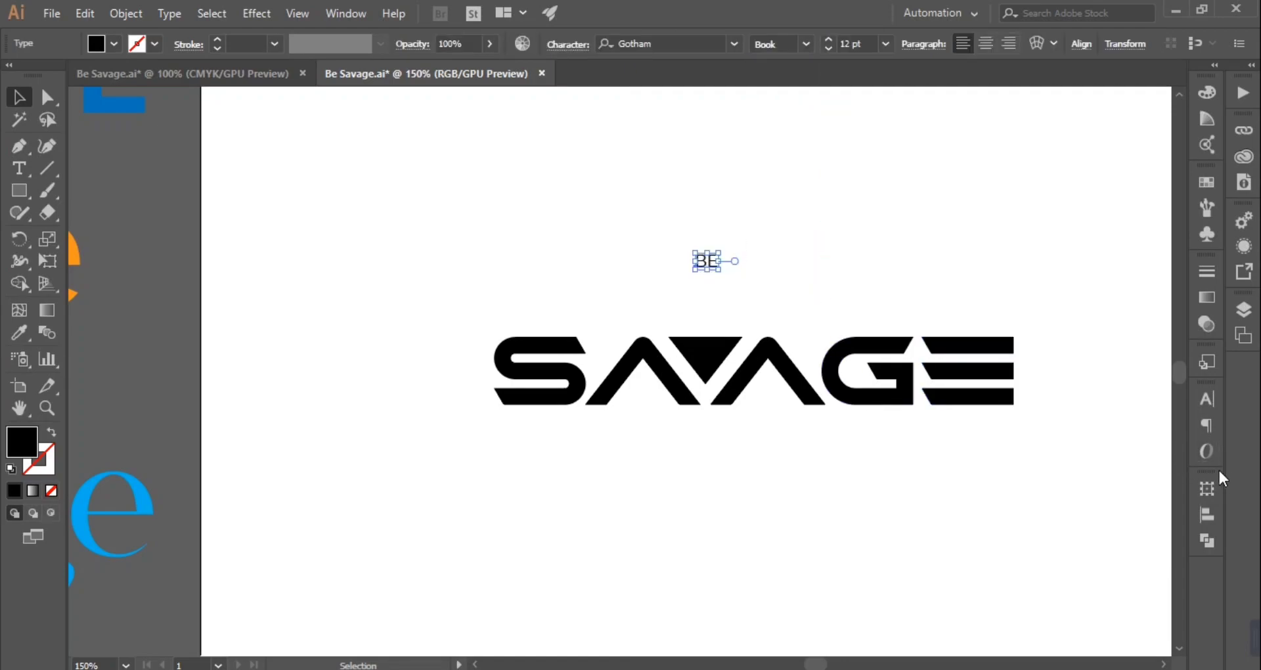
{"action": "left_click", "coordinate": [1024, 527]}
{"action": "left_click", "coordinate": [1105, 527]}
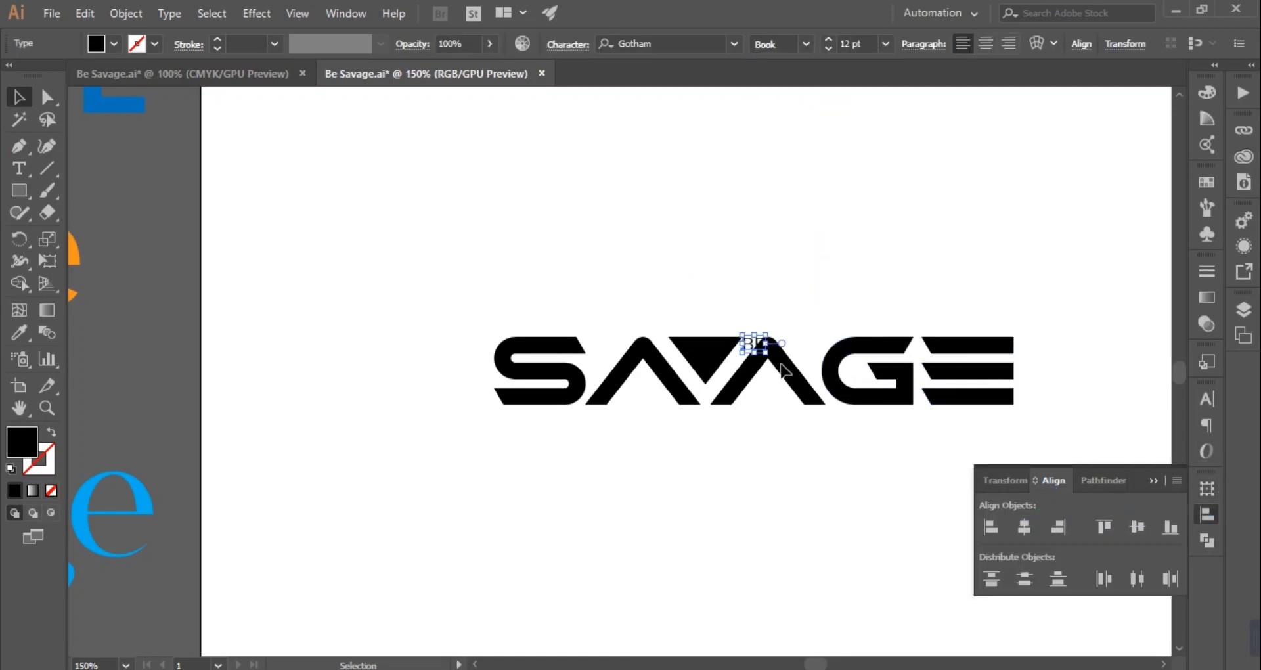
- Enlarge the BE text to 74.29 pt and place it just above the SAVAGE lettering
{"action": "left_click_drag", "start_coordinate": [787, 384], "coordinate": [824, 424]}
{"action": "left_click_drag", "start_coordinate": [800, 345], "coordinate": [799, 285]}
{"action": "left_click", "coordinate": [906, 247]}
{"action": "scroll", "coordinate": [907, 248], "scroll_direction": "down", "scroll_amount": 1}
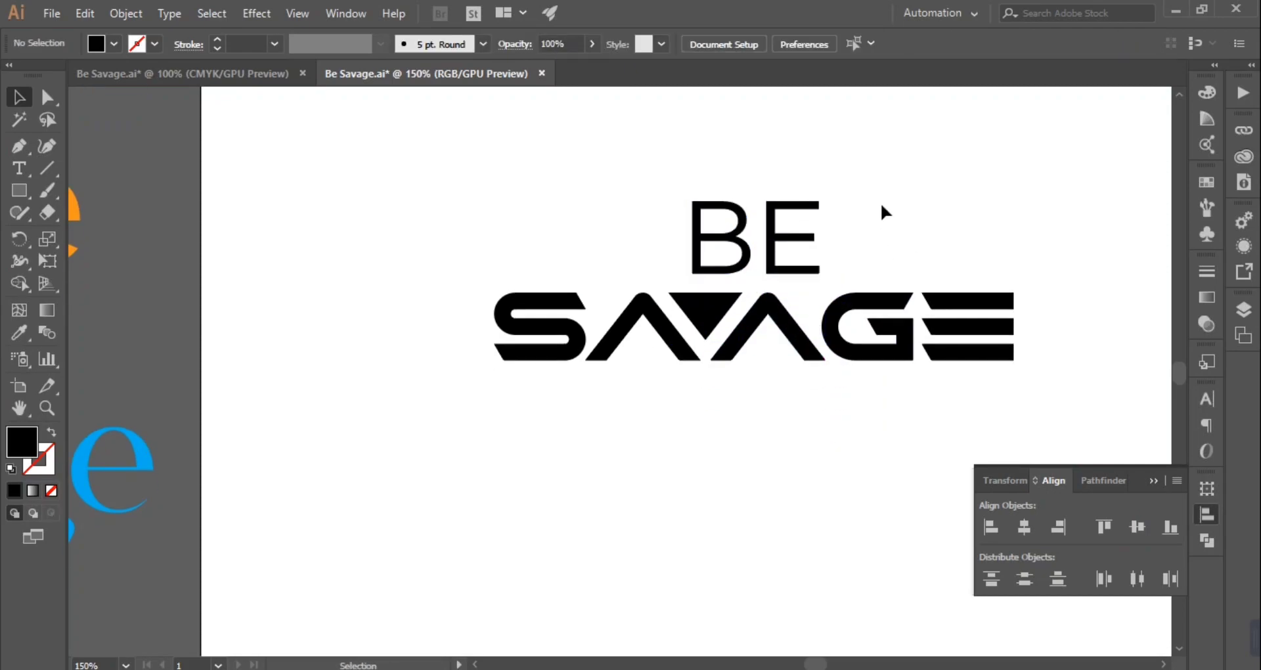
- Set the BE text's font style to Medium
{"action": "left_click", "coordinate": [792, 238]}
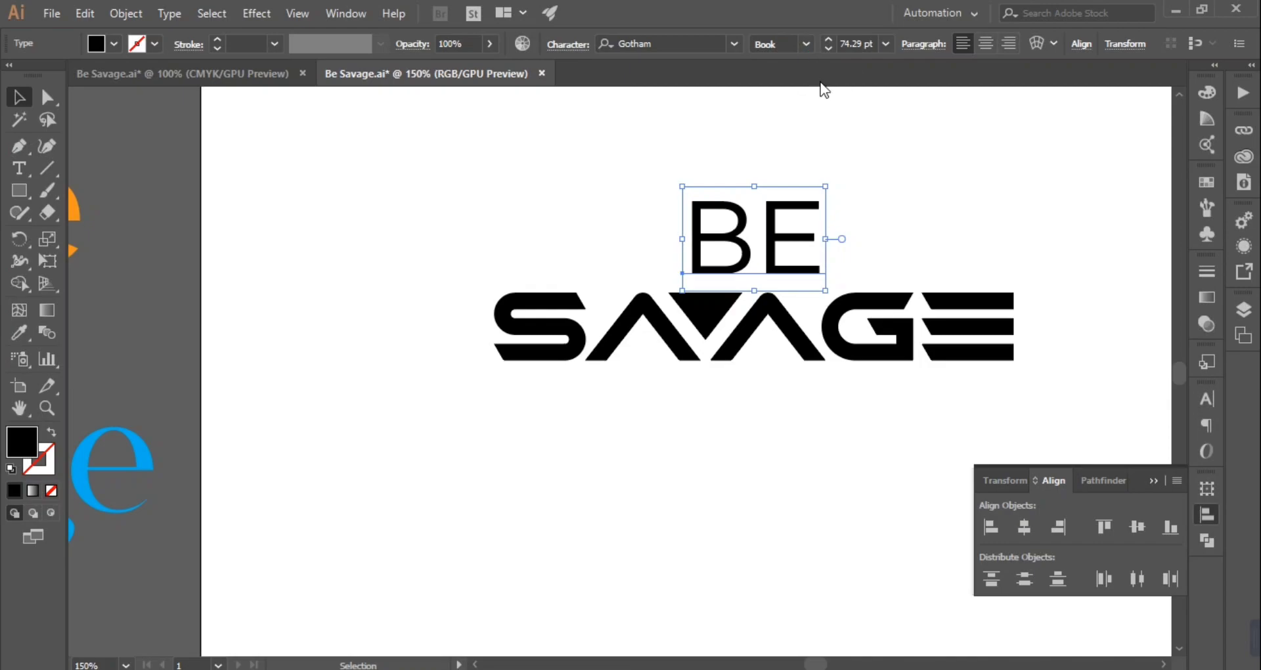
{"action": "left_click", "coordinate": [903, 214]}
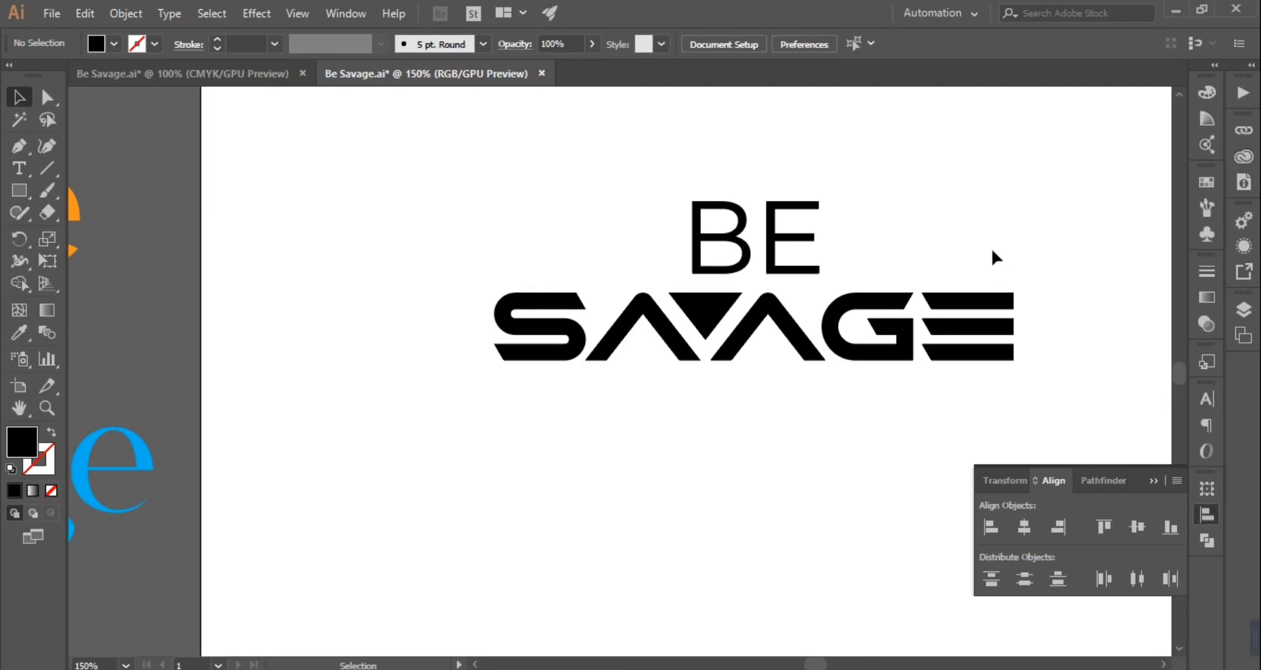
{"action": "left_click", "coordinate": [781, 243]}
{"action": "left_click", "coordinate": [806, 44]}
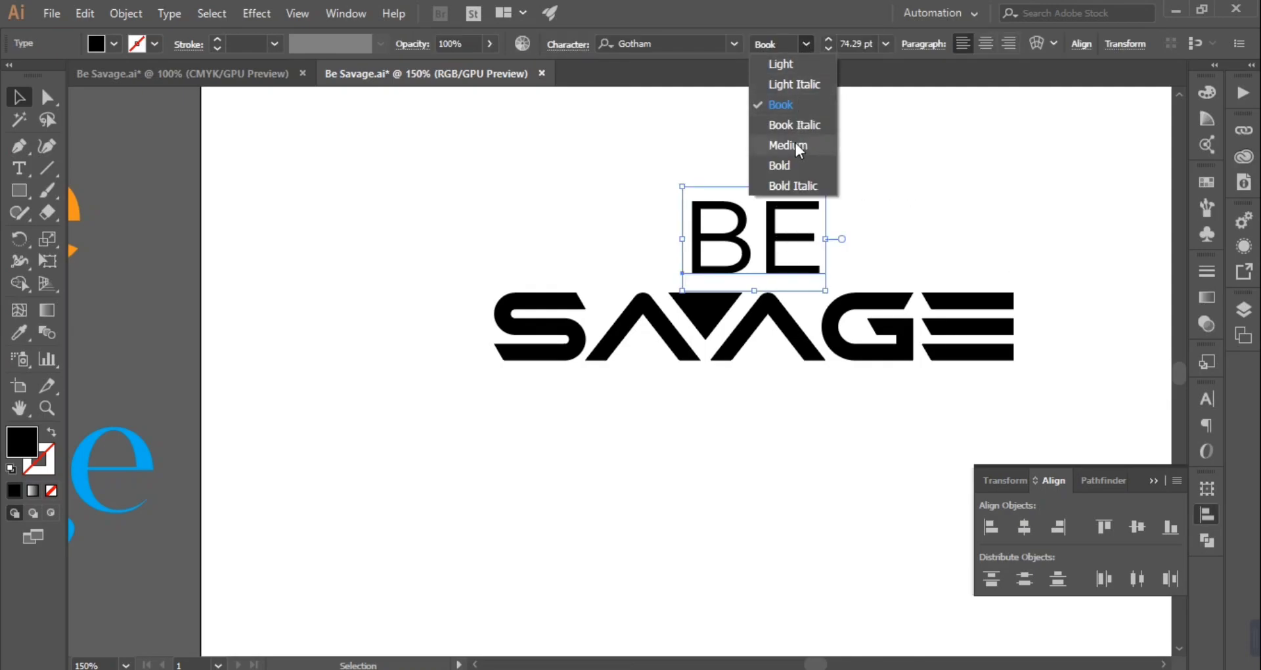
{"action": "left_click", "coordinate": [795, 143]}
{"action": "left_click", "coordinate": [901, 188]}
- Scale the BE text down to 59.86 pt and nudge it down closer to the SAVAGE lettering
{"action": "left_click", "coordinate": [770, 242]}
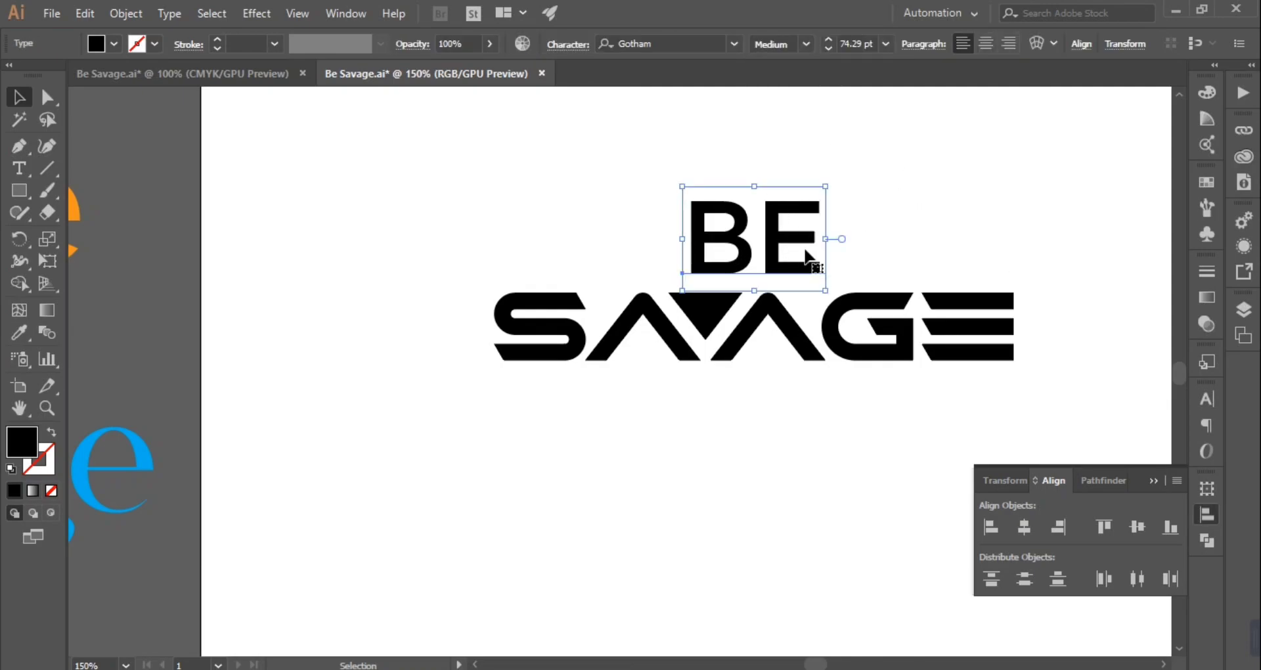
{"action": "left_click_drag", "start_coordinate": [828, 291], "coordinate": [804, 281]}
{"action": "left_click", "coordinate": [794, 406]}
{"action": "left_click_drag", "start_coordinate": [779, 233], "coordinate": [779, 233]}
{"action": "key", "text": "Down"}
{"action": "key", "text": "Down"}
{"action": "key", "text": "Down"}
{"action": "key", "text": "Down"}
{"action": "key", "text": "Down"}
{"action": "key", "text": "Down"}
{"action": "key", "text": "Down"}
- Convert the BE text to outlines
{"action": "right_click", "coordinate": [846, 229]}
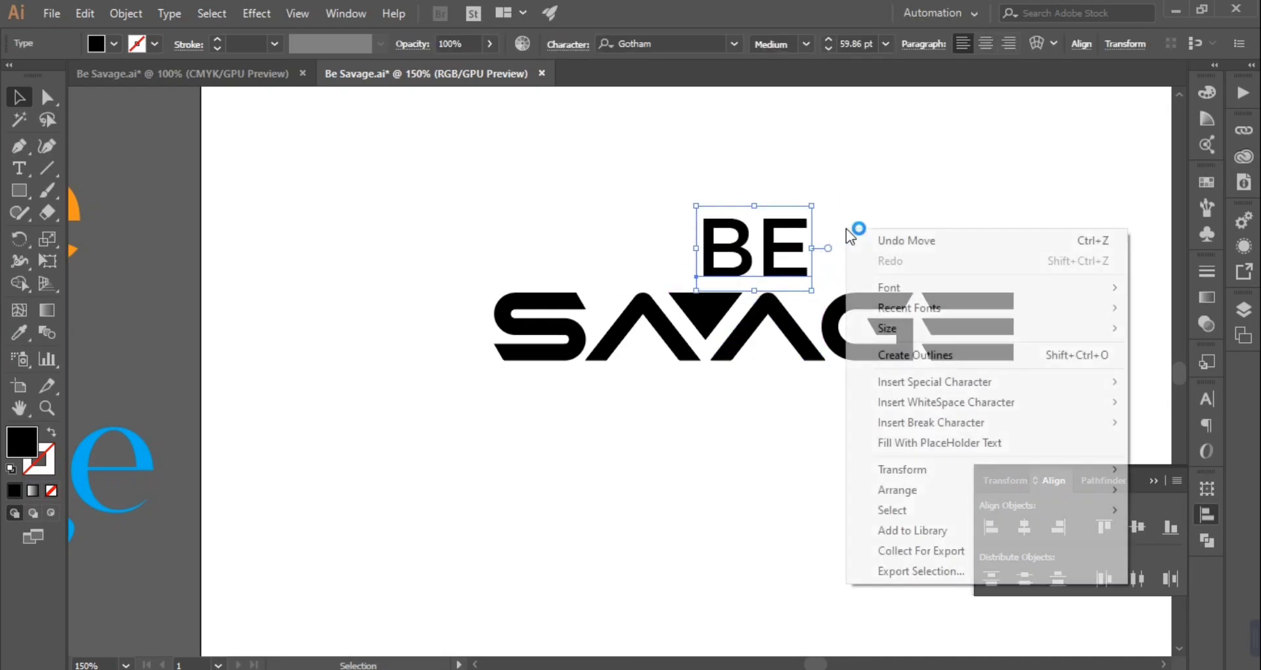
{"action": "mouse_move", "coordinate": [984, 385]}
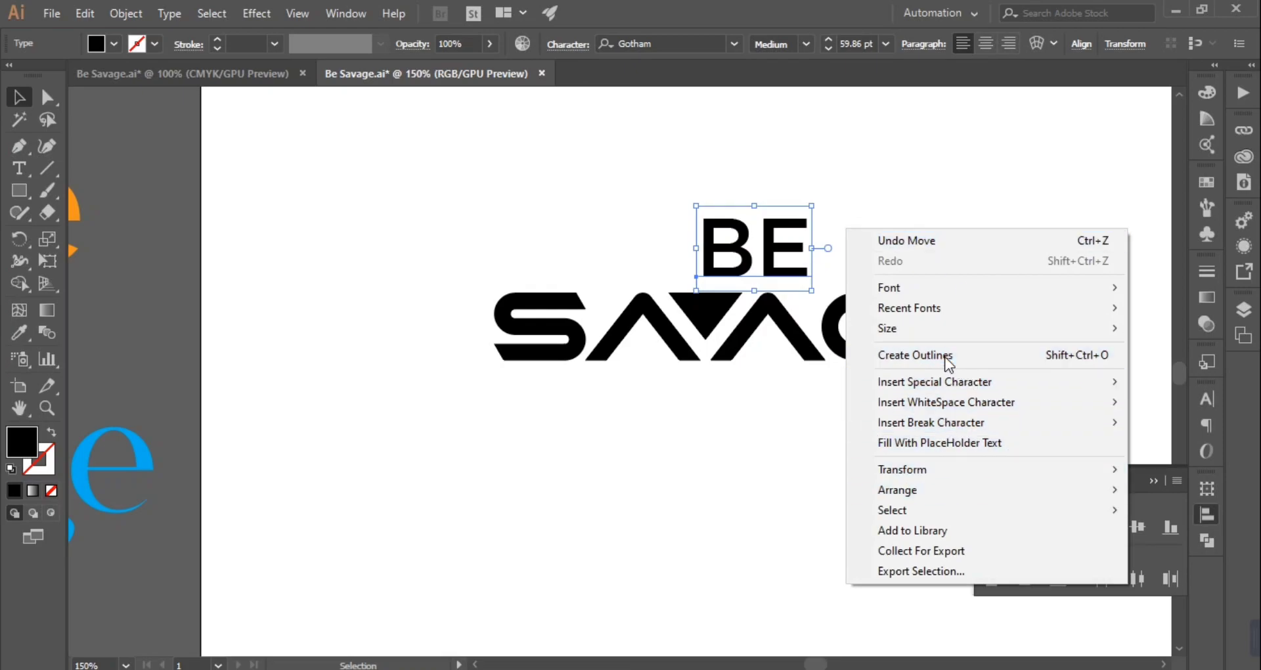
{"action": "left_click", "coordinate": [910, 358]}
{"action": "key", "text": "a"}
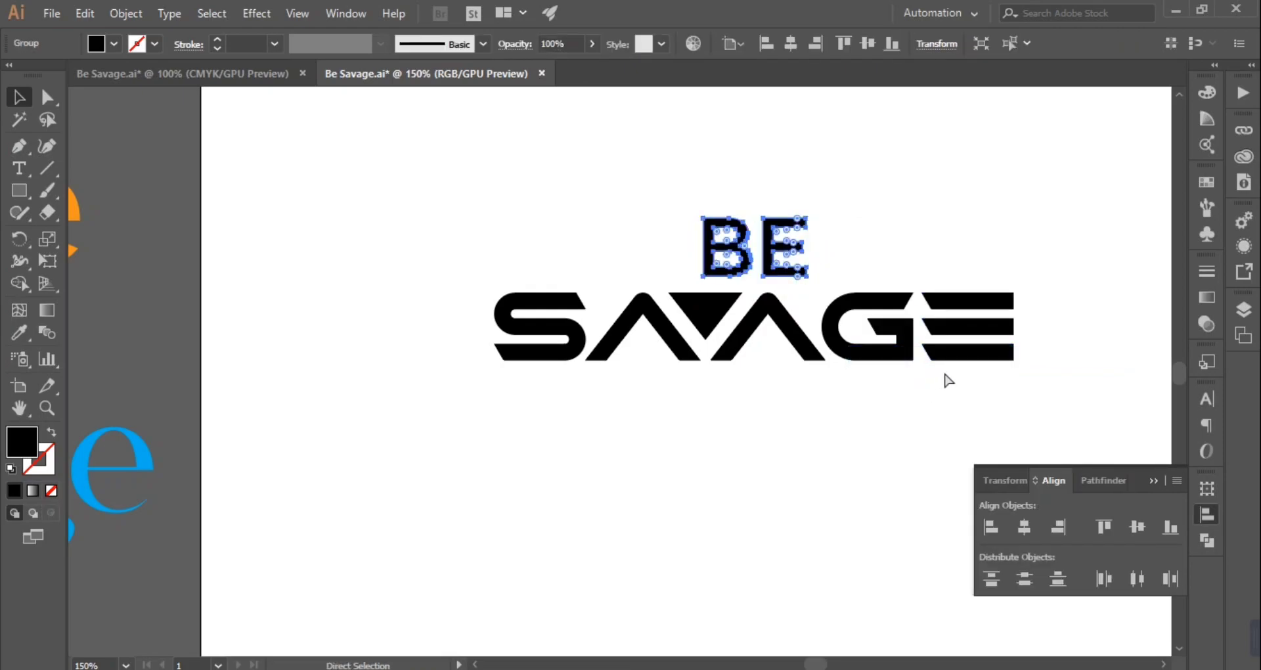
{"action": "key", "text": "v"}
- Duplicate the BE outlines to the left and stretch the copied E's middle arm right past the end of SAVAGE
{"action": "left_click_drag", "start_coordinate": [770, 269], "coordinate": [420, 268]}
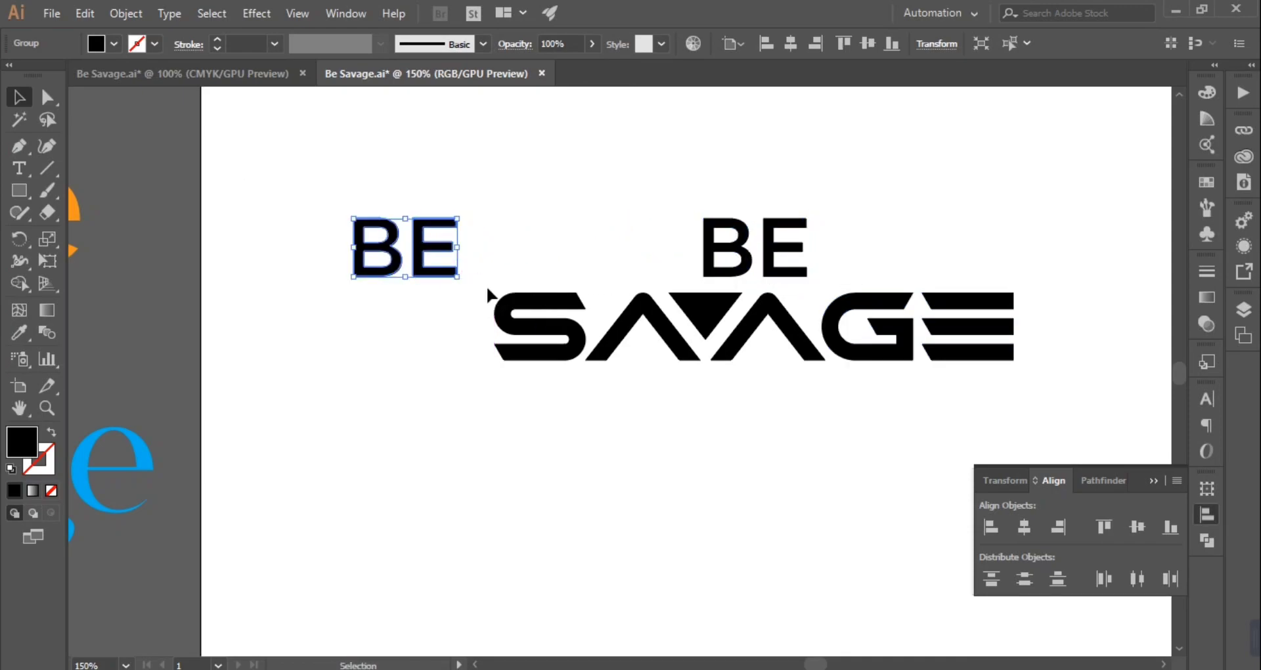
{"action": "left_click", "coordinate": [487, 289]}
{"action": "key", "text": "a"}
{"action": "left_click_drag", "start_coordinate": [445, 249], "coordinate": [1074, 272]}
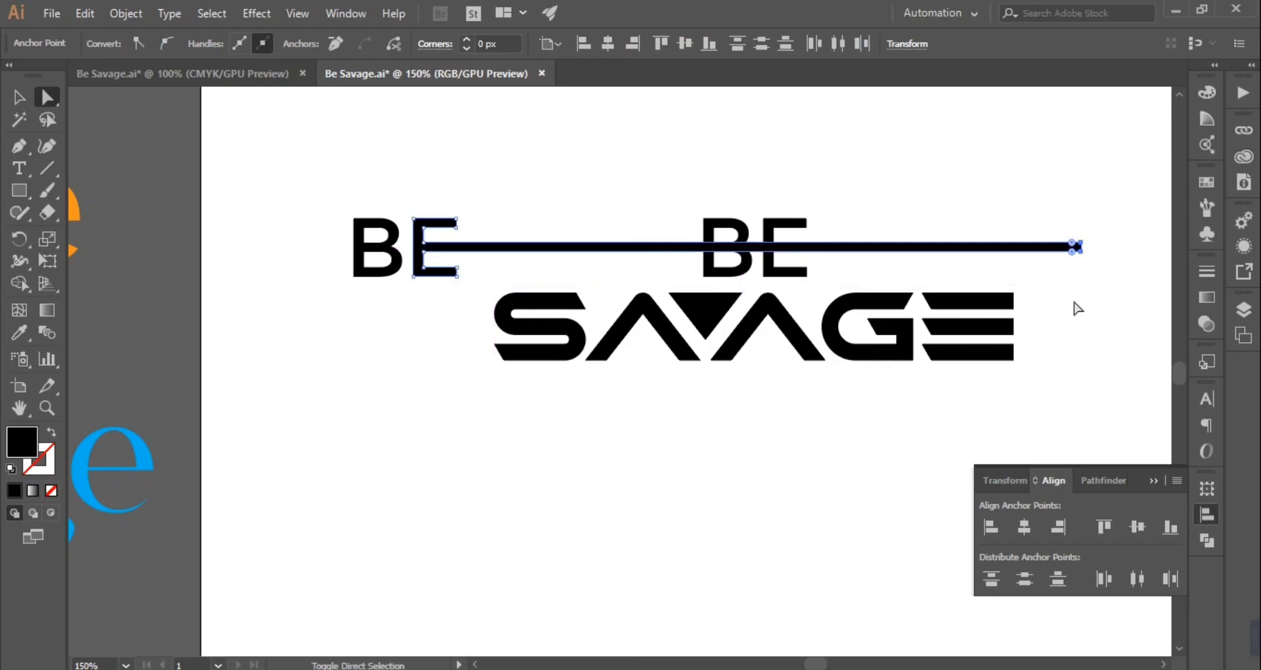
{"action": "left_click", "coordinate": [484, 186]}
- Duplicate the BE copy with the stretched arm to just below the SAVAGE lettering
{"action": "left_click", "coordinate": [18, 97]}
{"action": "left_click", "coordinate": [1064, 248]}
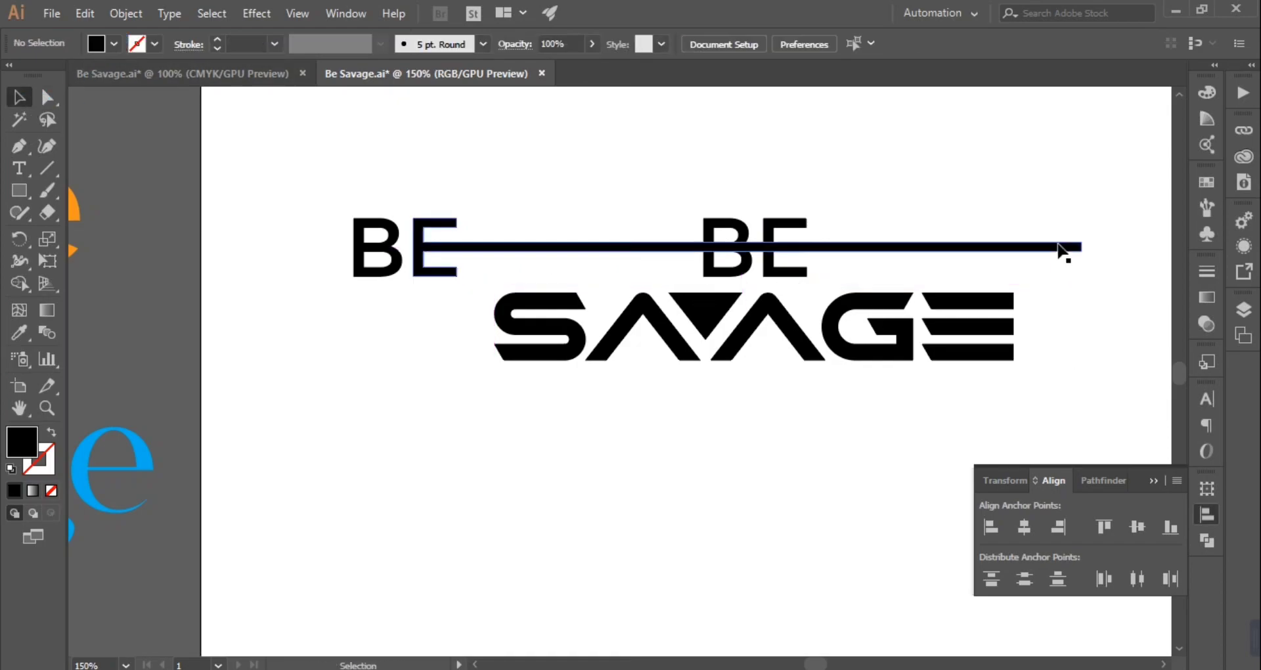
{"action": "left_click_drag", "start_coordinate": [1065, 249], "coordinate": [992, 389]}
{"action": "left_click", "coordinate": [984, 452]}
{"action": "left_click", "coordinate": [772, 444]}
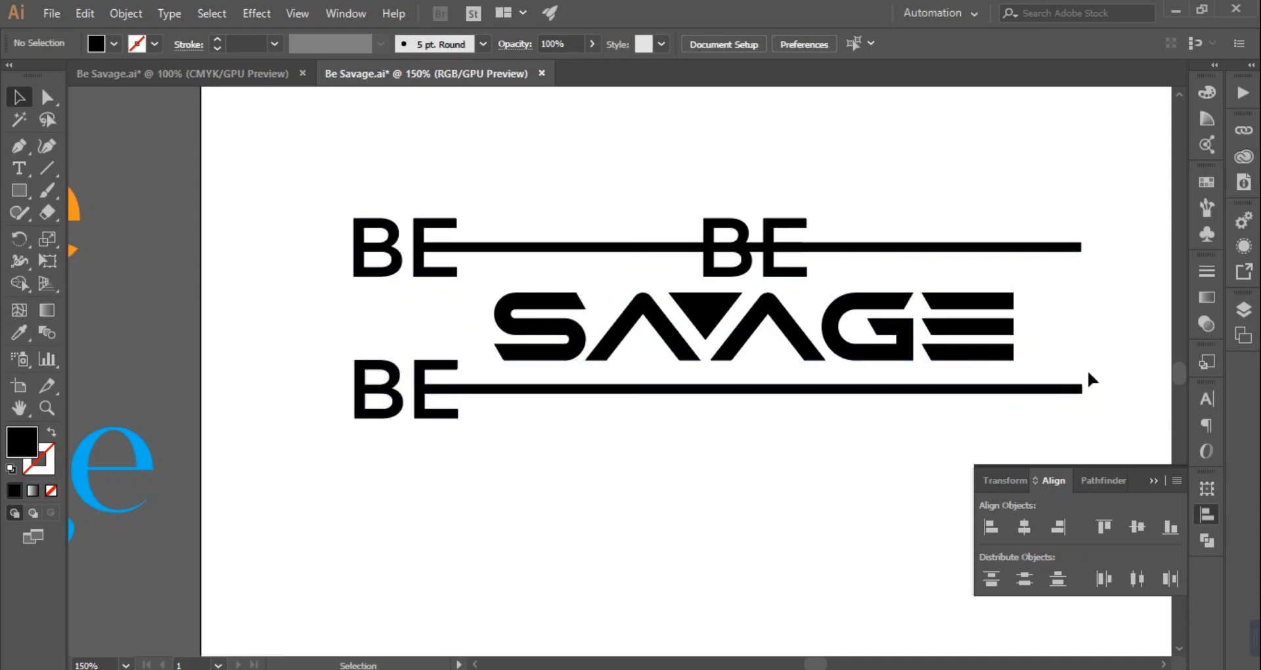
- Draw a vertical line across the lower BE copy's stretched arm, remove the letters with Shape Builder, and delete the line
{"action": "left_click", "coordinate": [22, 148]}
{"action": "left_click", "coordinate": [462, 339]}
{"action": "left_click", "coordinate": [462, 500]}
{"action": "left_click", "coordinate": [19, 97]}
{"action": "left_click_drag", "start_coordinate": [498, 445], "coordinate": [529, 385]}
{"action": "left_click", "coordinate": [19, 283]}
{"action": "left_click_drag", "start_coordinate": [292, 393], "coordinate": [461, 387]}
{"action": "left_click", "coordinate": [19, 98]}
{"action": "left_click", "coordinate": [563, 390], "text": "shift"}
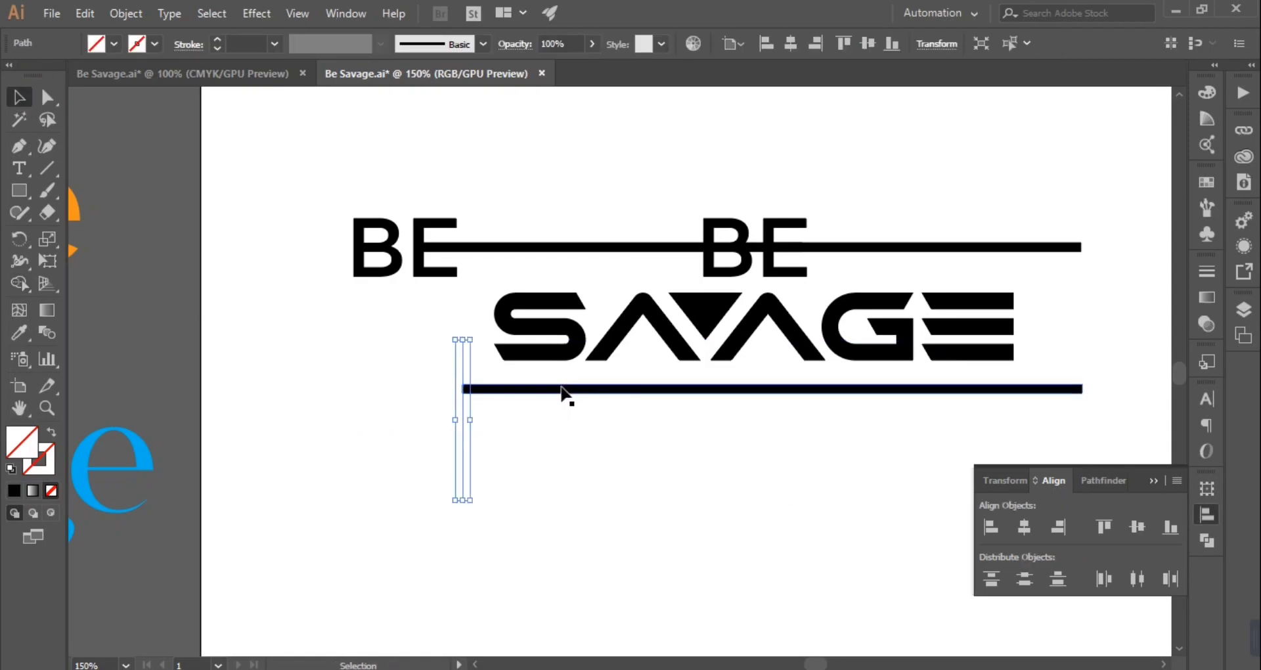
{"action": "key", "text": "Delete"}
{"action": "left_click", "coordinate": [590, 387]}
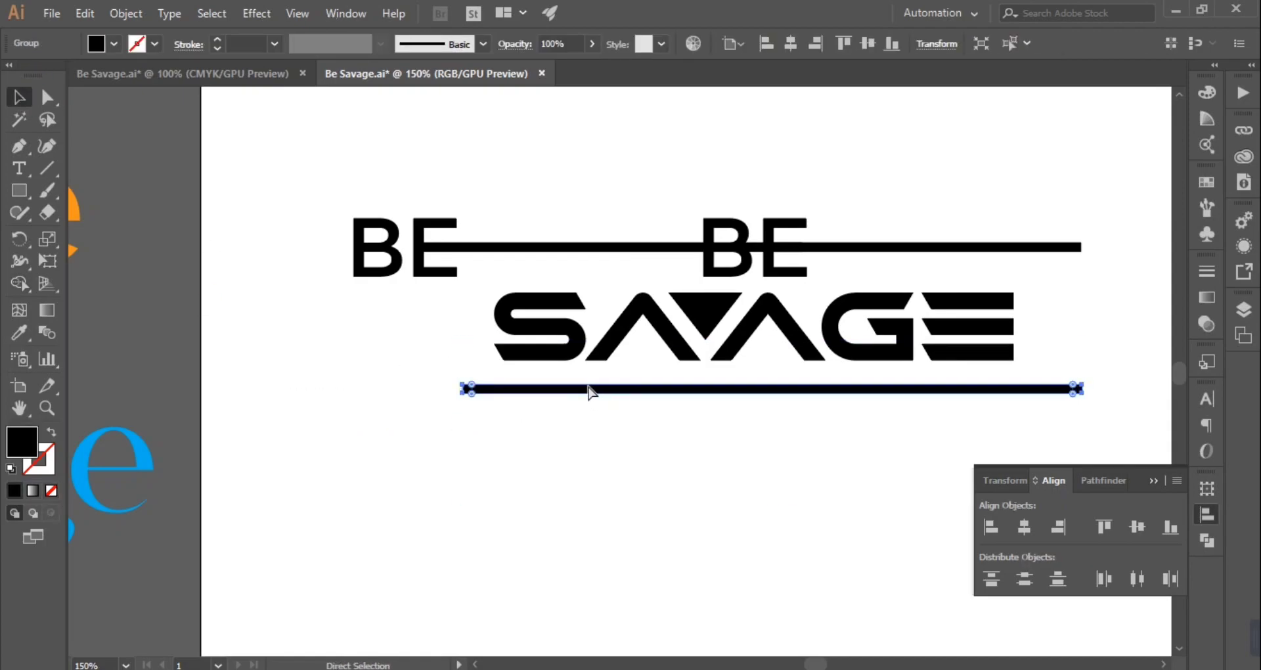
- Make two vertical copies of the lower bar and place one just before the S and one just past the final E
{"action": "left_click_drag", "start_coordinate": [1089, 407], "coordinate": [933, 242]}
{"action": "left_click_drag", "start_coordinate": [917, 221], "coordinate": [778, 172]}
{"action": "left_click_drag", "start_coordinate": [1023, 168], "coordinate": [867, 144]}
{"action": "left_click_drag", "start_coordinate": [776, 448], "coordinate": [1044, 427]}
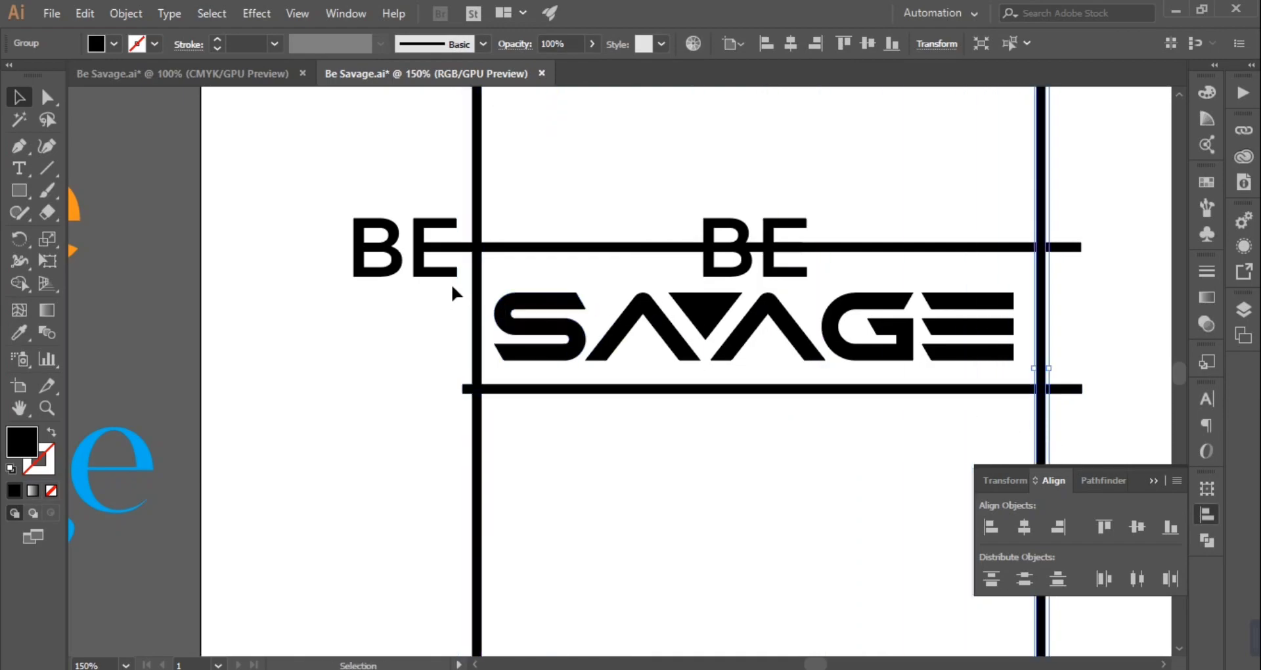
- Trim the stretched BE copy's letters and all overhanging bar ends with Shape Builder, leaving a rectangular frame around SAVAGE
{"action": "left_click_drag", "start_coordinate": [424, 189], "coordinate": [482, 401]}
{"action": "left_click_drag", "start_coordinate": [1101, 232], "coordinate": [1044, 204]}
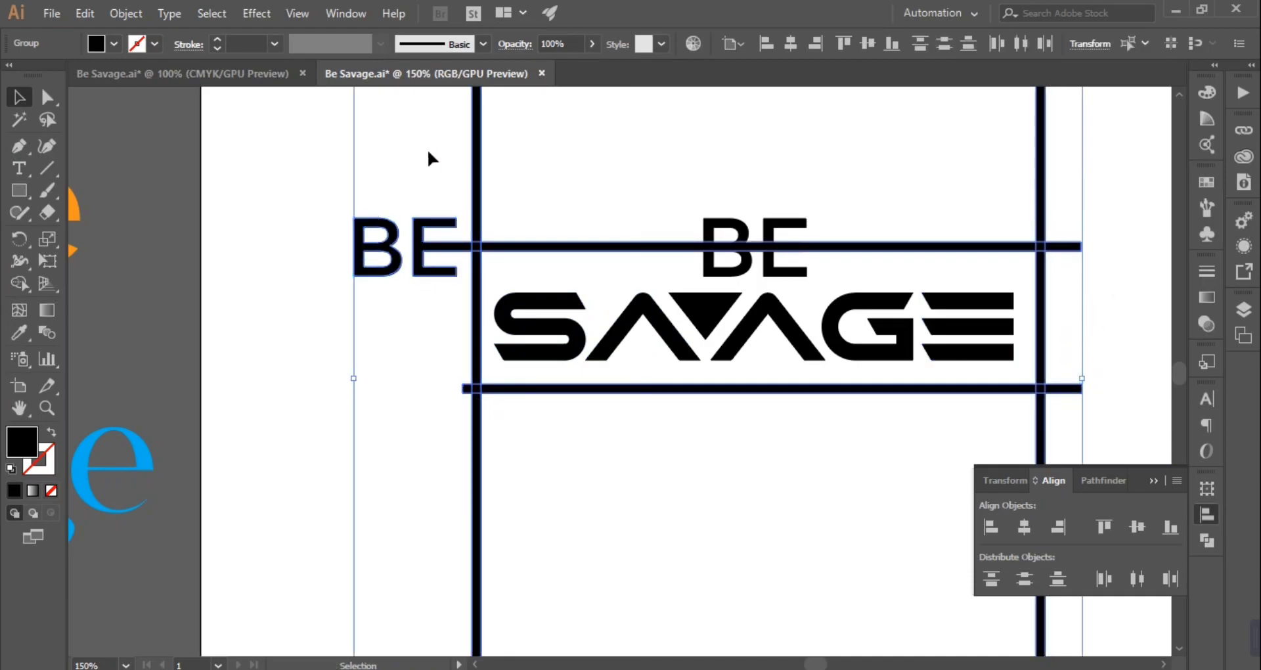
{"action": "key", "text": "shift+m"}
{"action": "left_click_drag", "start_coordinate": [276, 266], "coordinate": [506, 214]}
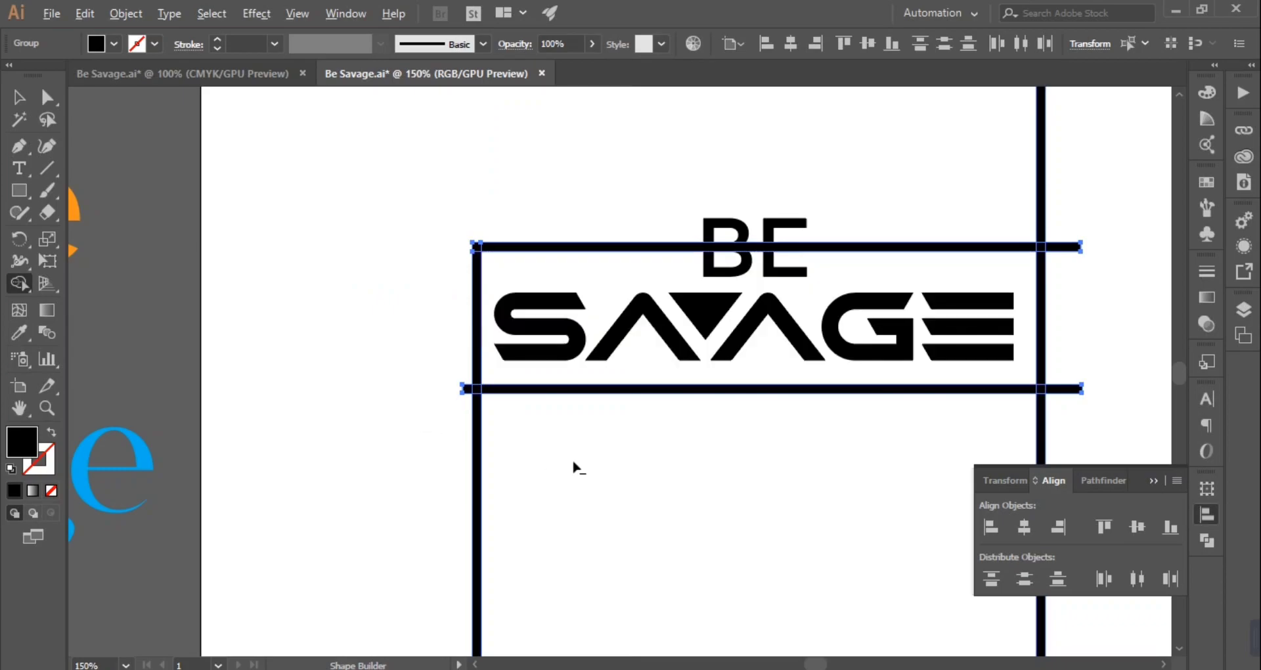
{"action": "left_click", "coordinate": [477, 460], "text": "alt"}
{"action": "left_click", "coordinate": [466, 389], "text": "alt"}
{"action": "left_click", "coordinate": [1041, 428], "text": "alt"}
{"action": "left_click", "coordinate": [1064, 389], "text": "alt"}
{"action": "left_click_drag", "start_coordinate": [1081, 275], "coordinate": [1055, 220]}
{"action": "left_click_drag", "start_coordinate": [1058, 206], "coordinate": [1009, 211]}
{"action": "left_click", "coordinate": [18, 96]}
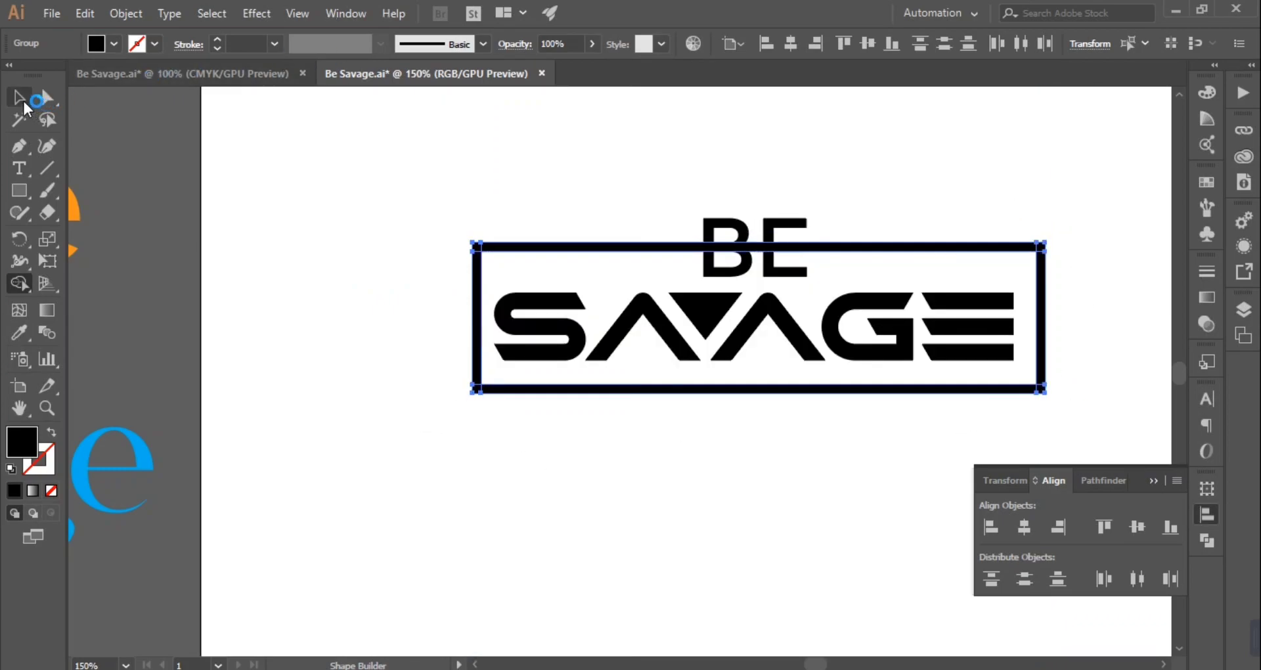
- Unite the frame pieces into one shape and centre it horizontally on the artboard
{"action": "left_click", "coordinate": [1102, 487]}
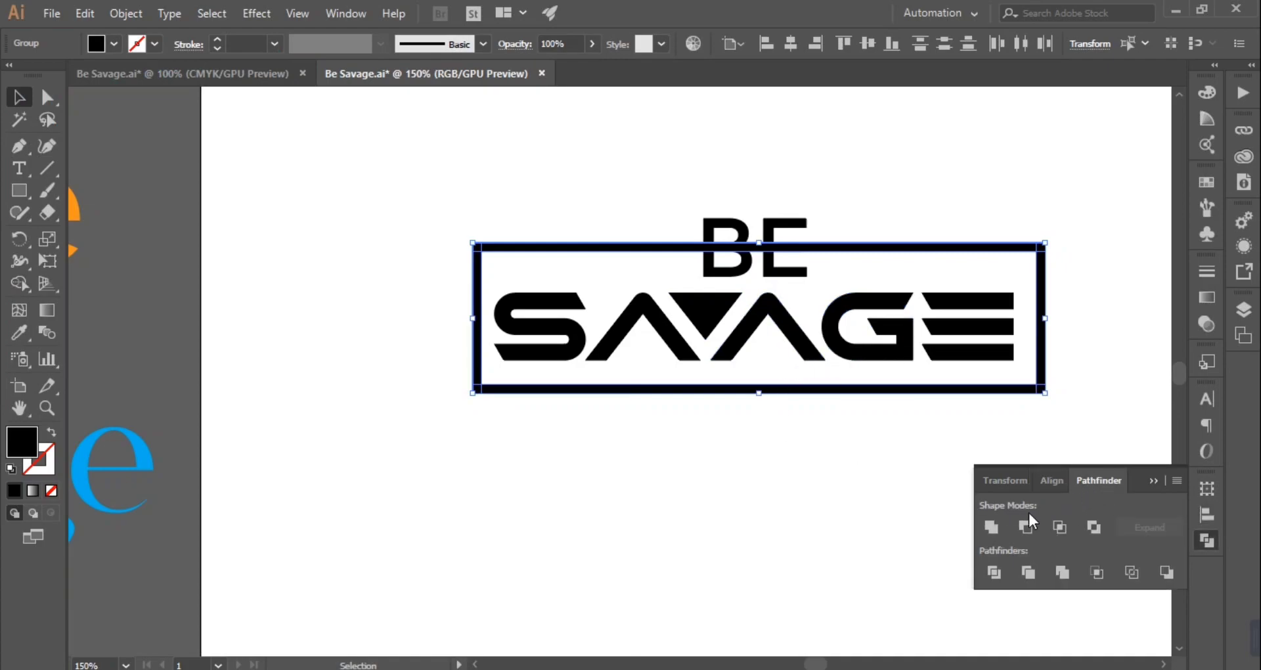
{"action": "left_click", "coordinate": [993, 527]}
{"action": "left_click", "coordinate": [1042, 488]}
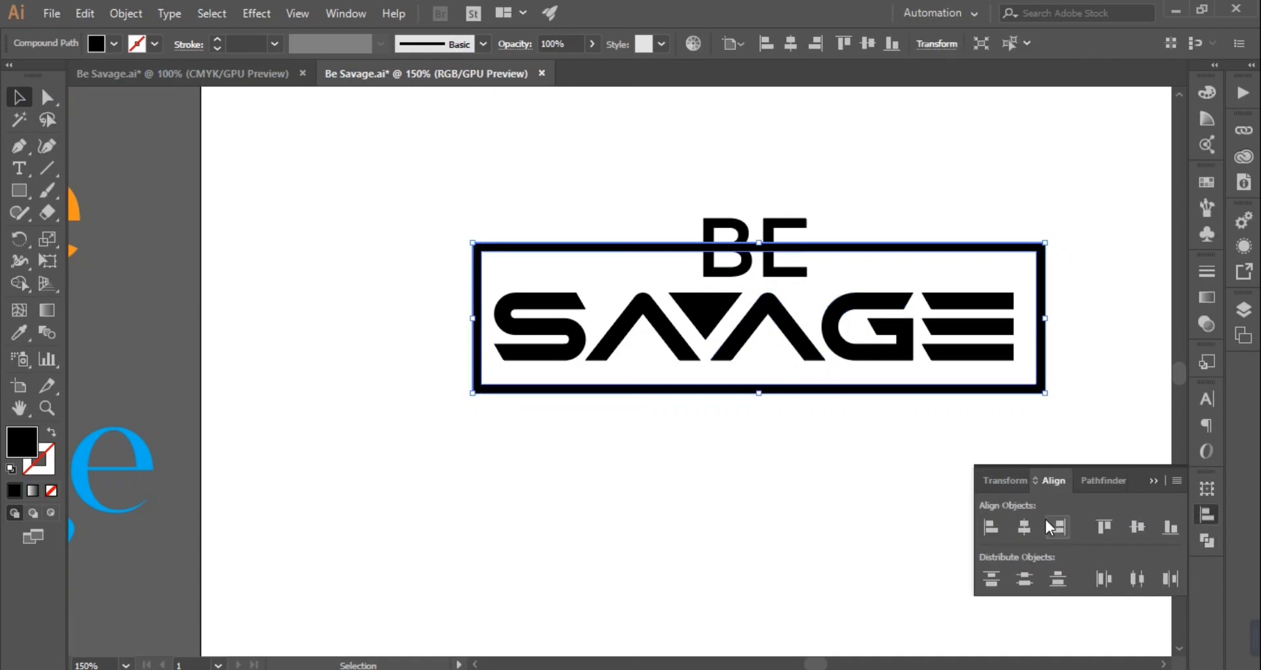
{"action": "left_click", "coordinate": [1025, 527]}
{"action": "left_click", "coordinate": [837, 462]}
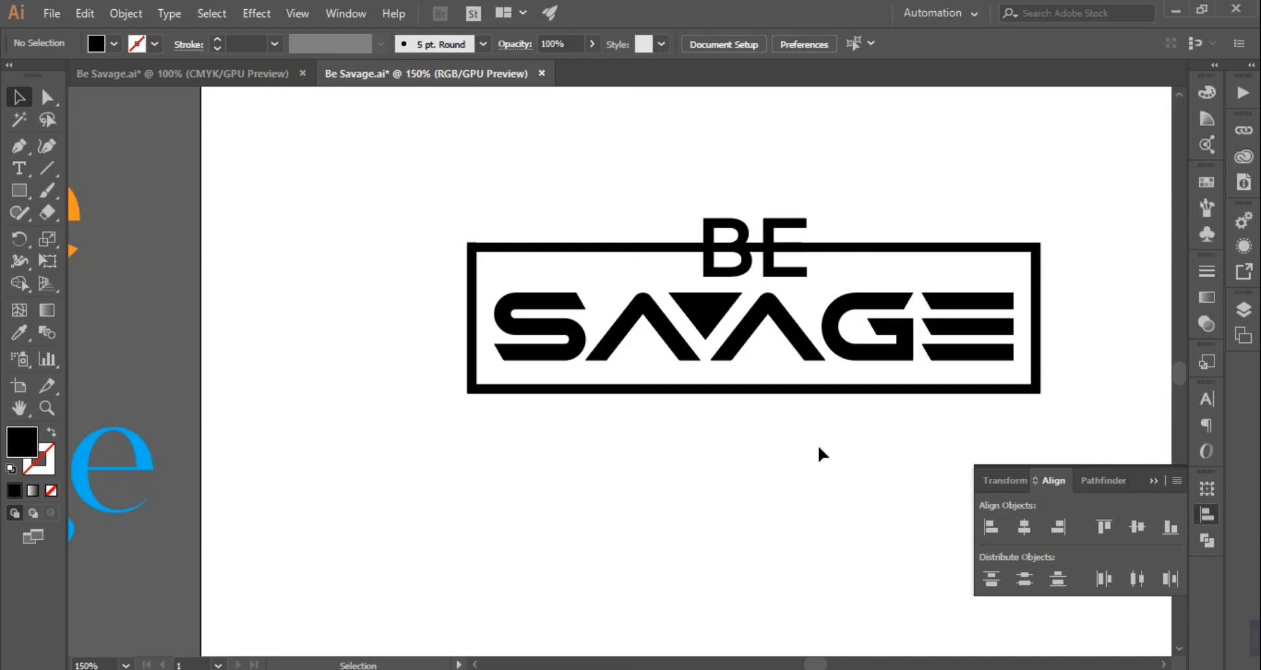
- Select the anchor points of the frame's bottom bar and nudge them up closer to the SAVAGE lettering
{"action": "left_click", "coordinate": [47, 97]}
{"action": "left_click_drag", "start_coordinate": [417, 422], "coordinate": [1068, 382]}
{"action": "key", "text": "Up"}
{"action": "key", "text": "Up"}
{"action": "key", "text": "Up"}
{"action": "key", "text": "Up"}
{"action": "key", "text": "Up"}
{"action": "key", "text": "Up"}
{"action": "key", "text": "Up"}
{"action": "left_click", "coordinate": [987, 429]}
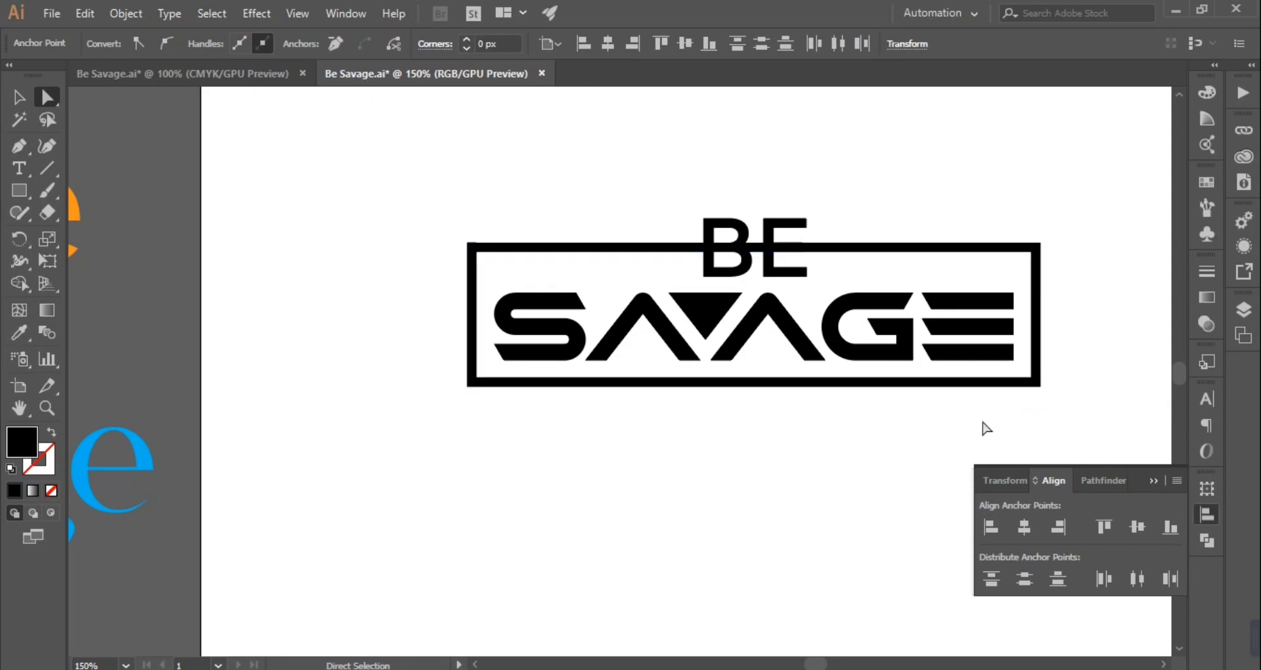
{"action": "left_click_drag", "start_coordinate": [877, 406], "coordinate": [778, 440]}
- Offset the frame's path by 4 px with miter joins
{"action": "key", "text": "v"}
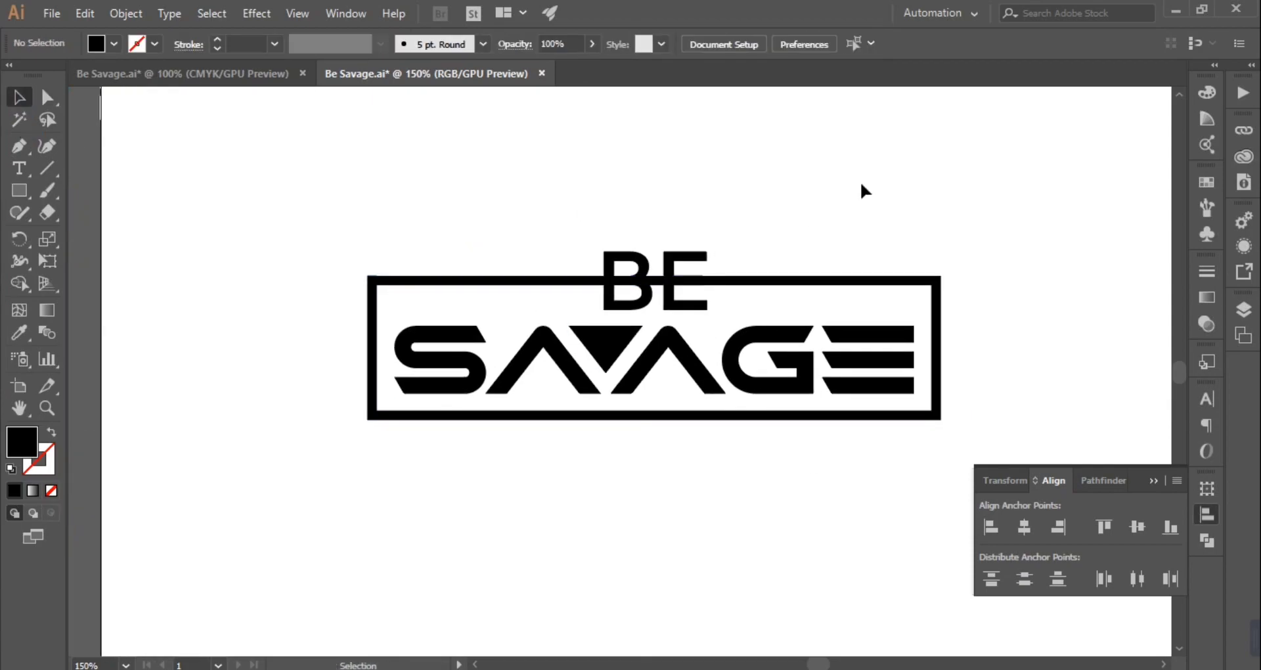
{"action": "key", "text": "ctrl+equal"}
{"action": "key", "text": "ctrl+equal"}
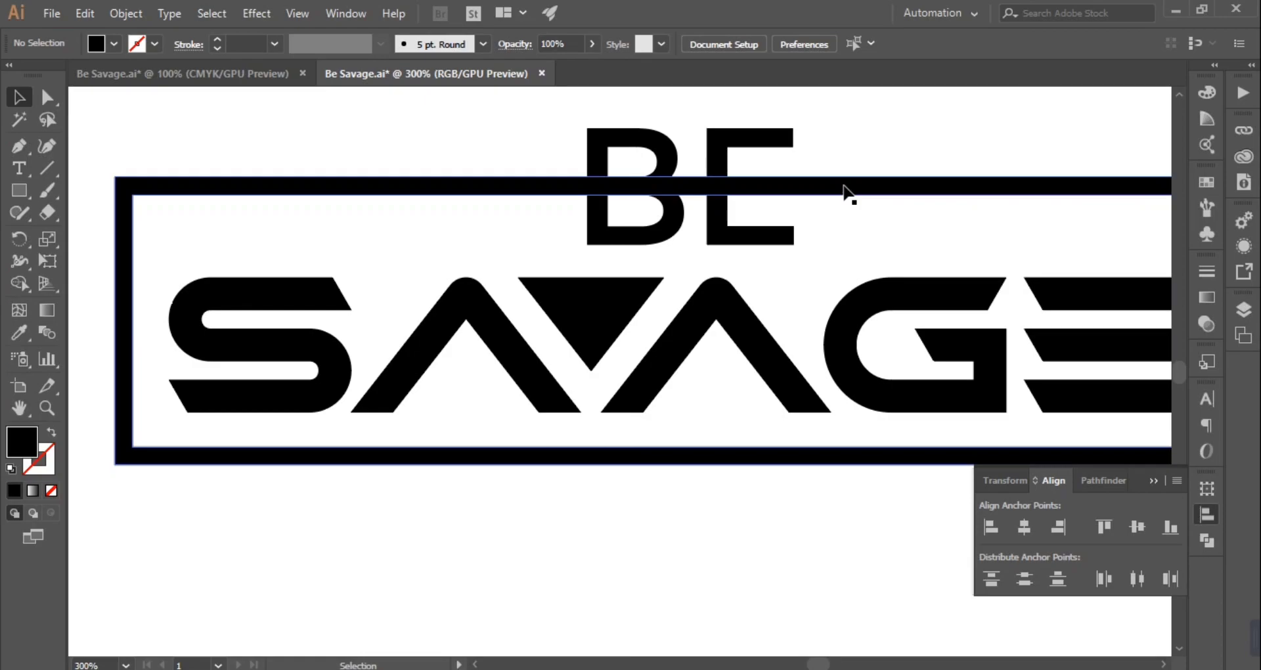
{"action": "left_click", "coordinate": [885, 186]}
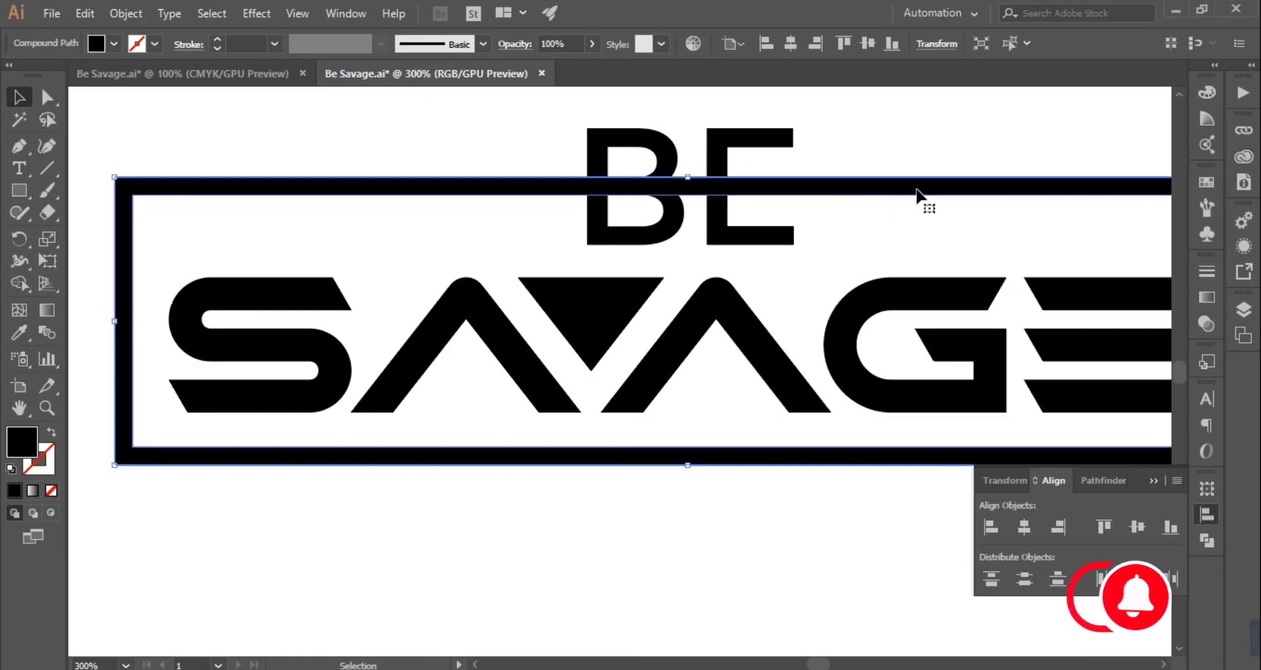
{"action": "left_click", "coordinate": [128, 13]}
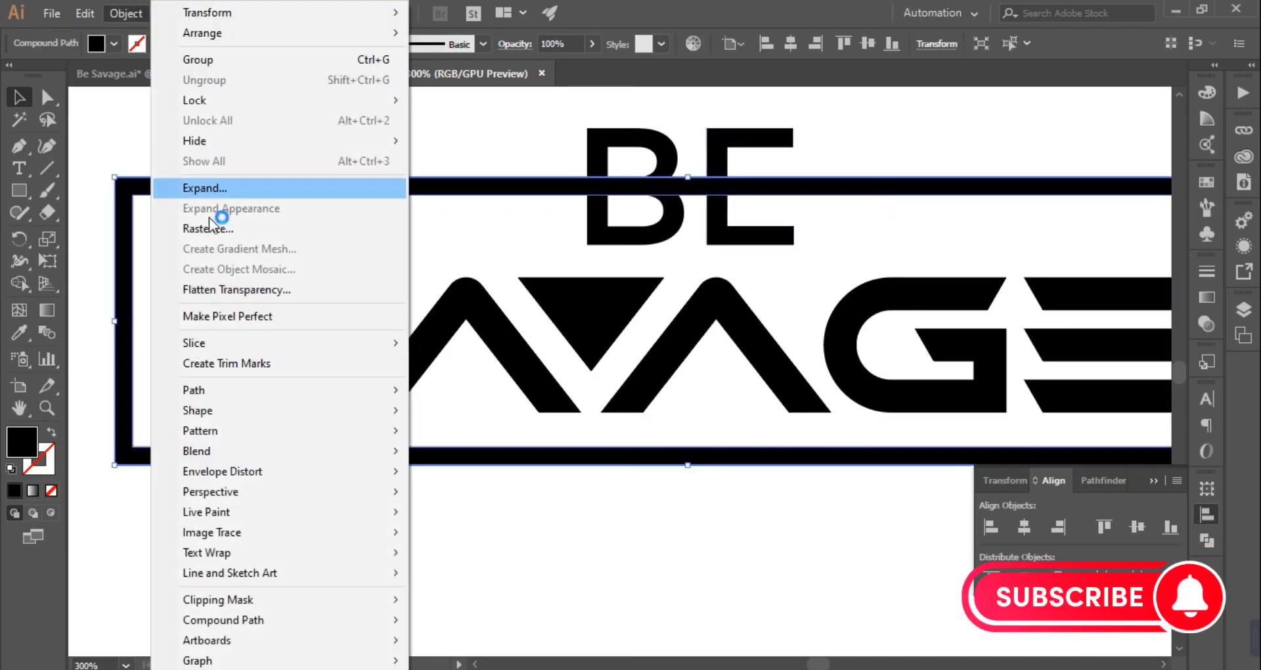
{"action": "mouse_move", "coordinate": [210, 390]}
{"action": "left_click", "coordinate": [479, 459]}
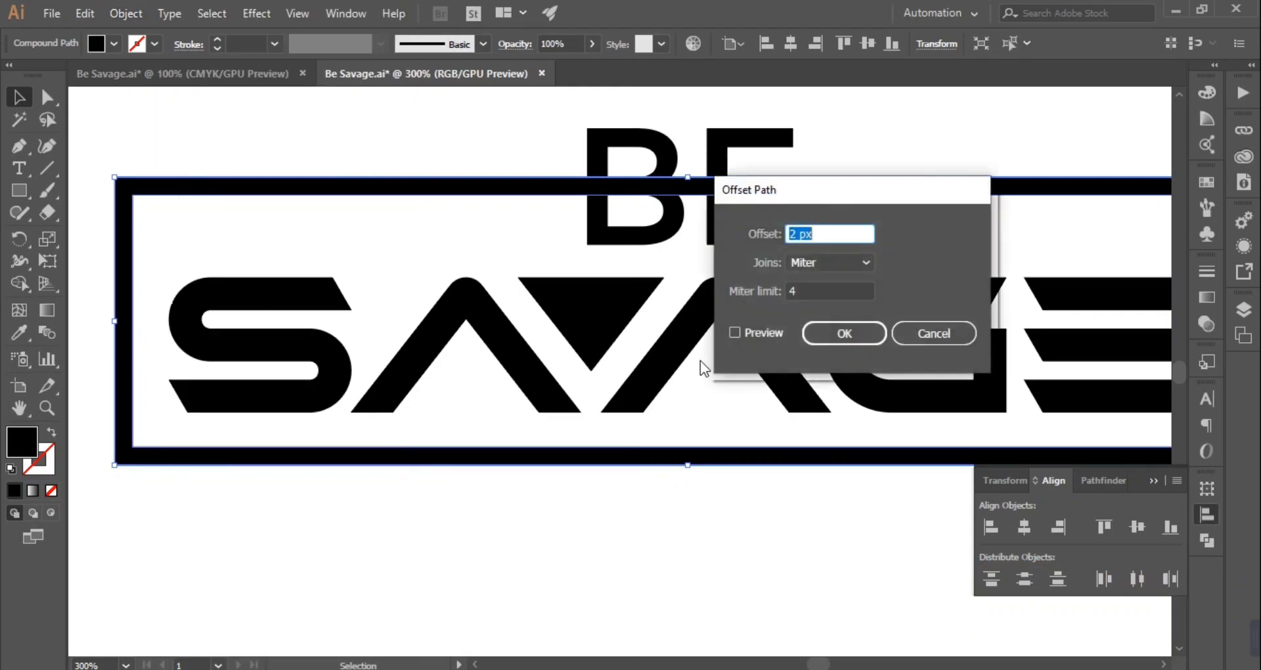
{"action": "left_click", "coordinate": [734, 333]}
{"action": "key", "text": "Up"}
{"action": "key", "text": "Up"}
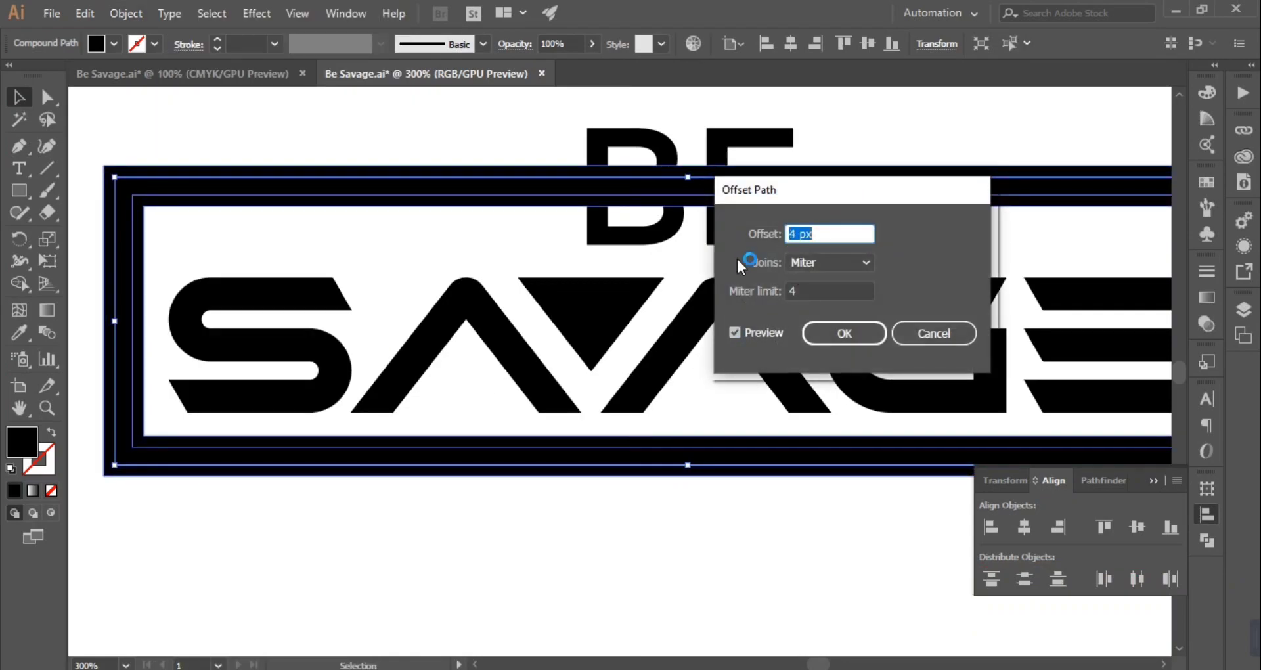
{"action": "left_click", "coordinate": [826, 337]}
- Try to cut gaps in the B and E where they overlap the offset frame using Shape Builder, then delete the offset shape
{"action": "left_click", "coordinate": [753, 217], "text": "shift"}
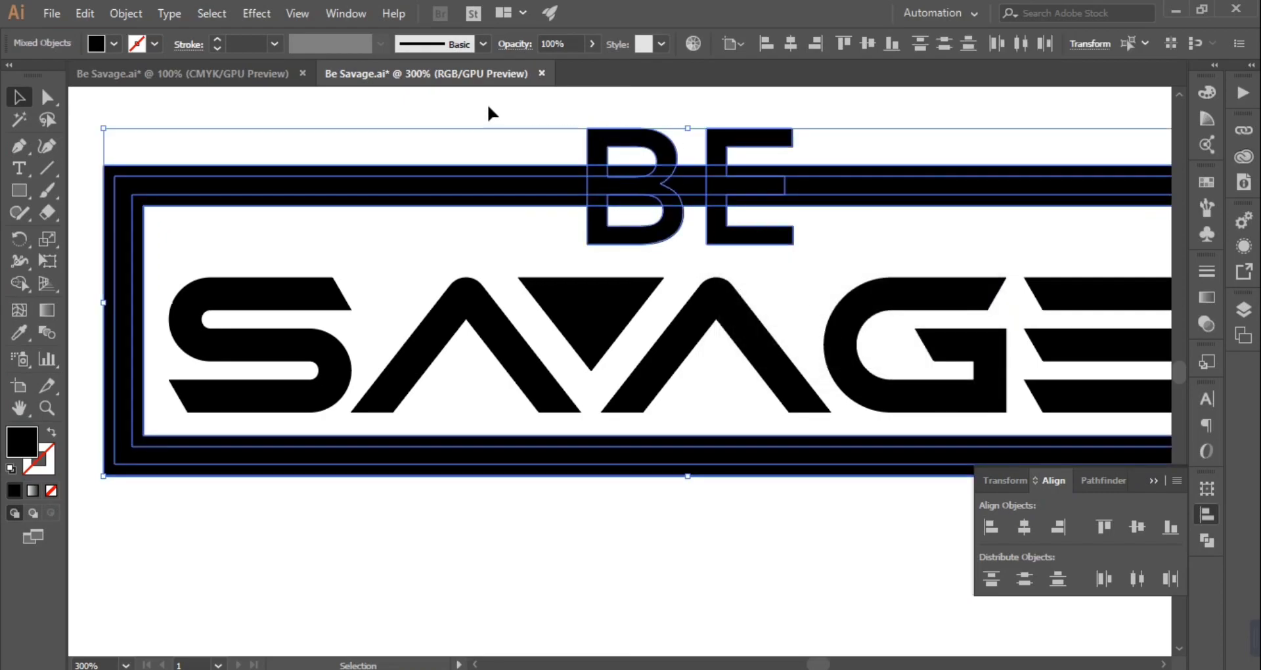
{"action": "left_click", "coordinate": [19, 283]}
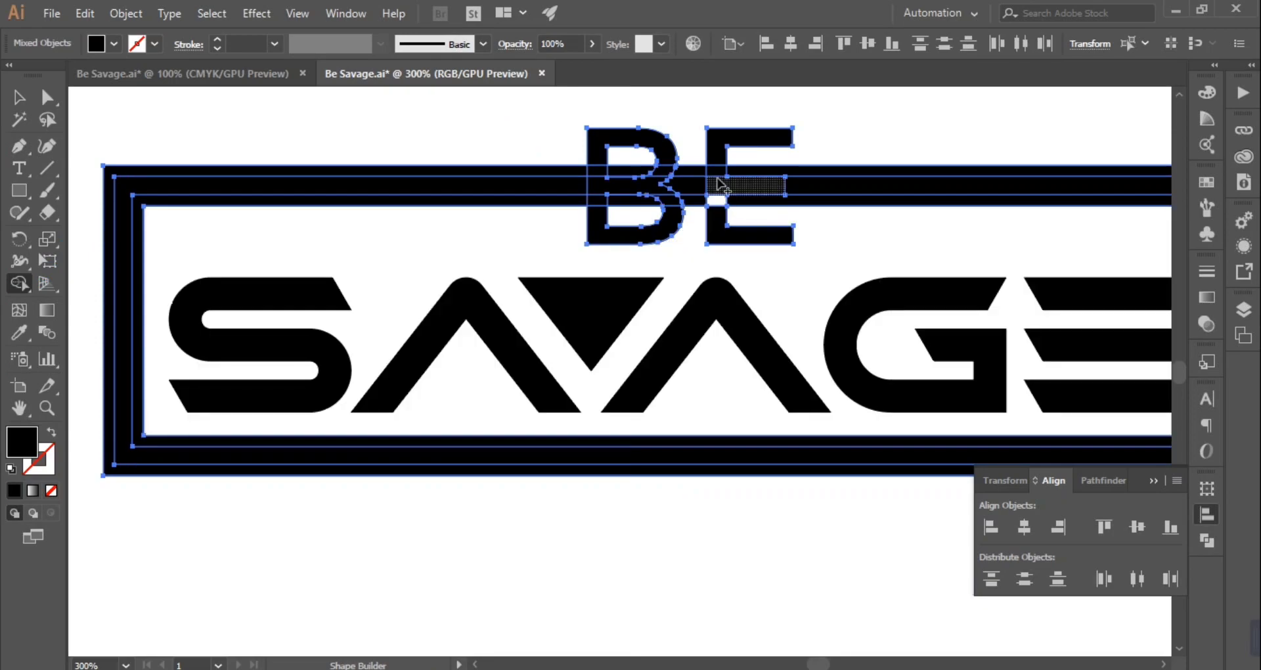
{"action": "left_click", "coordinate": [719, 184]}
{"action": "left_click", "coordinate": [598, 203], "text": "alt"}
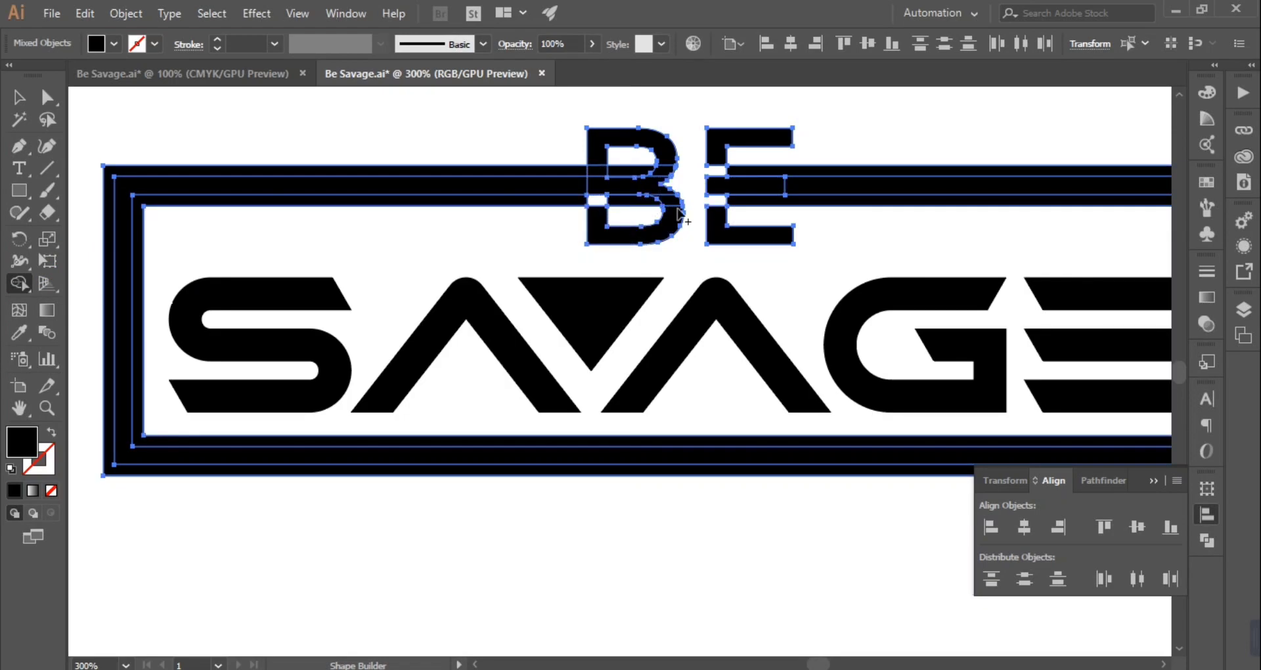
{"action": "left_click", "coordinate": [18, 96]}
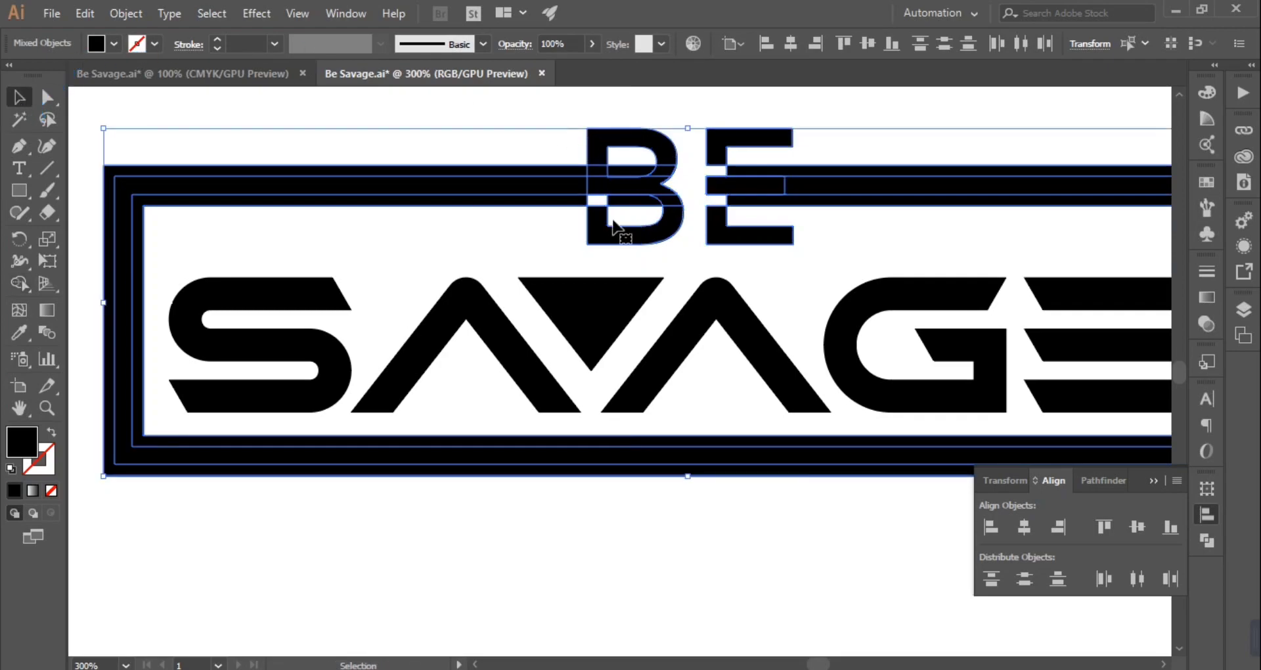
{"action": "left_click", "coordinate": [857, 223]}
{"action": "left_click", "coordinate": [837, 205]}
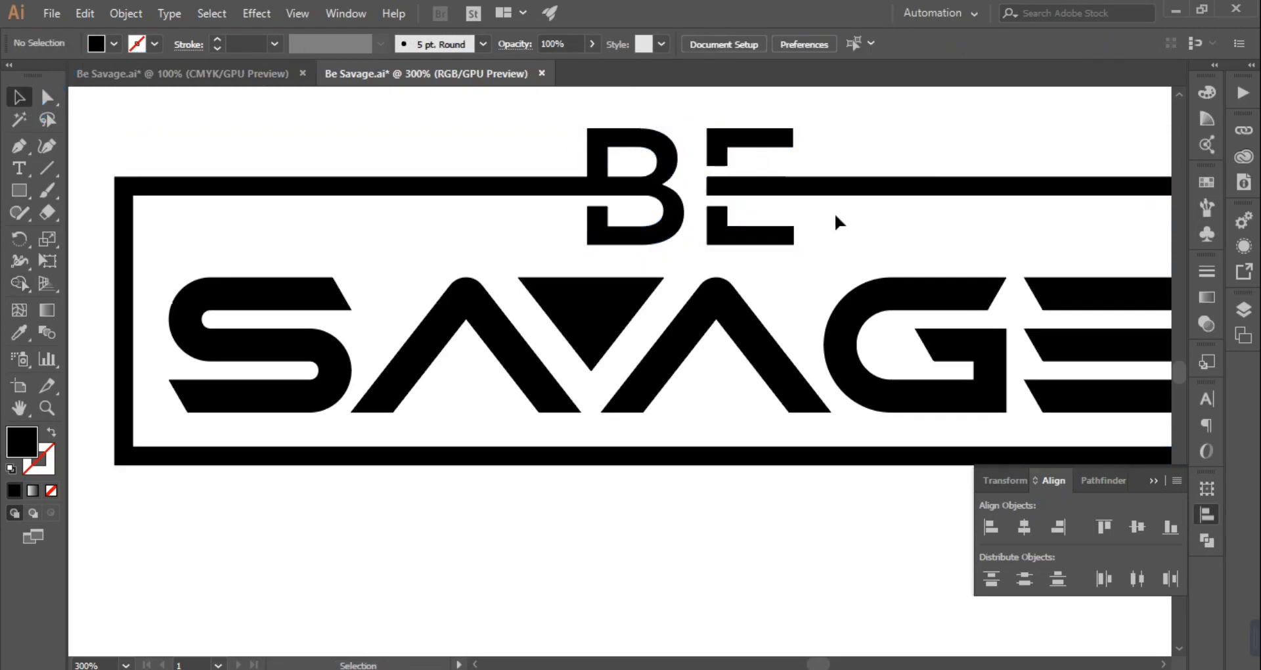
{"action": "scroll", "coordinate": [836, 217], "scroll_direction": "down", "scroll_amount": 1}
{"action": "scroll", "coordinate": [836, 216], "scroll_direction": "up", "scroll_amount": 4}
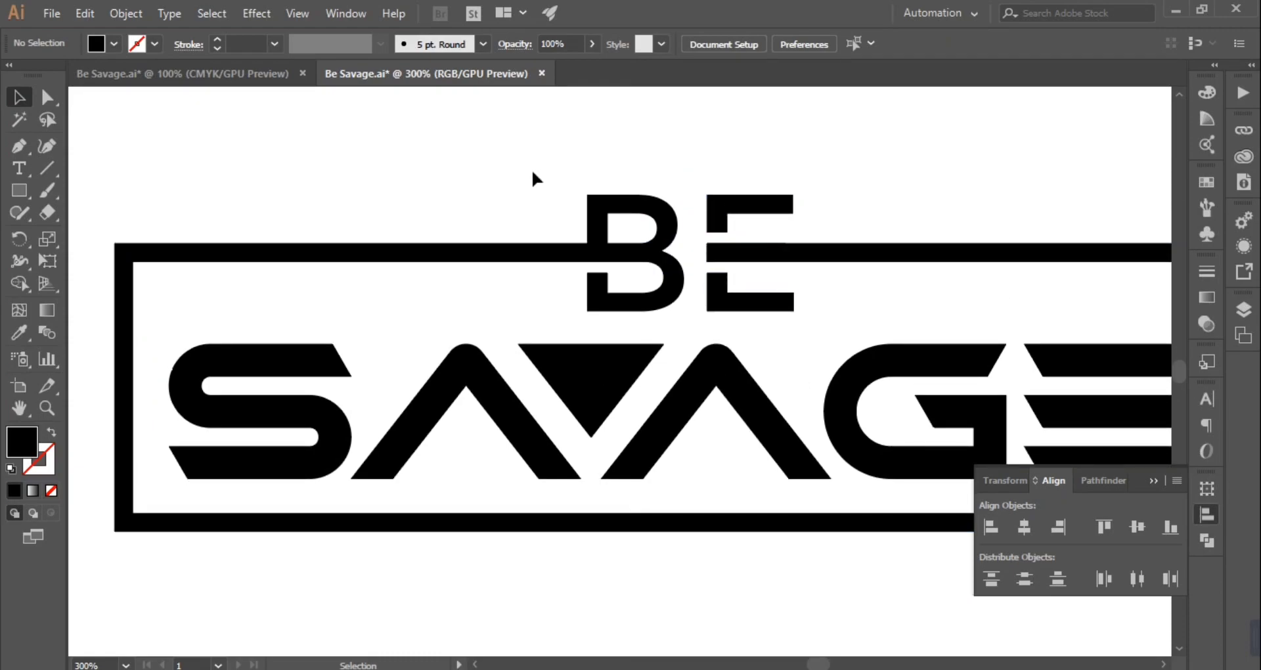
- Restore the offset shape, cut the upper gap in the B's stem with Shape Builder, and delete the offset shape again
{"action": "key", "text": "ctrl+z"}
{"action": "left_click_drag", "start_coordinate": [535, 147], "coordinate": [625, 288]}
{"action": "left_click", "coordinate": [21, 284]}
{"action": "left_click", "coordinate": [604, 249]}
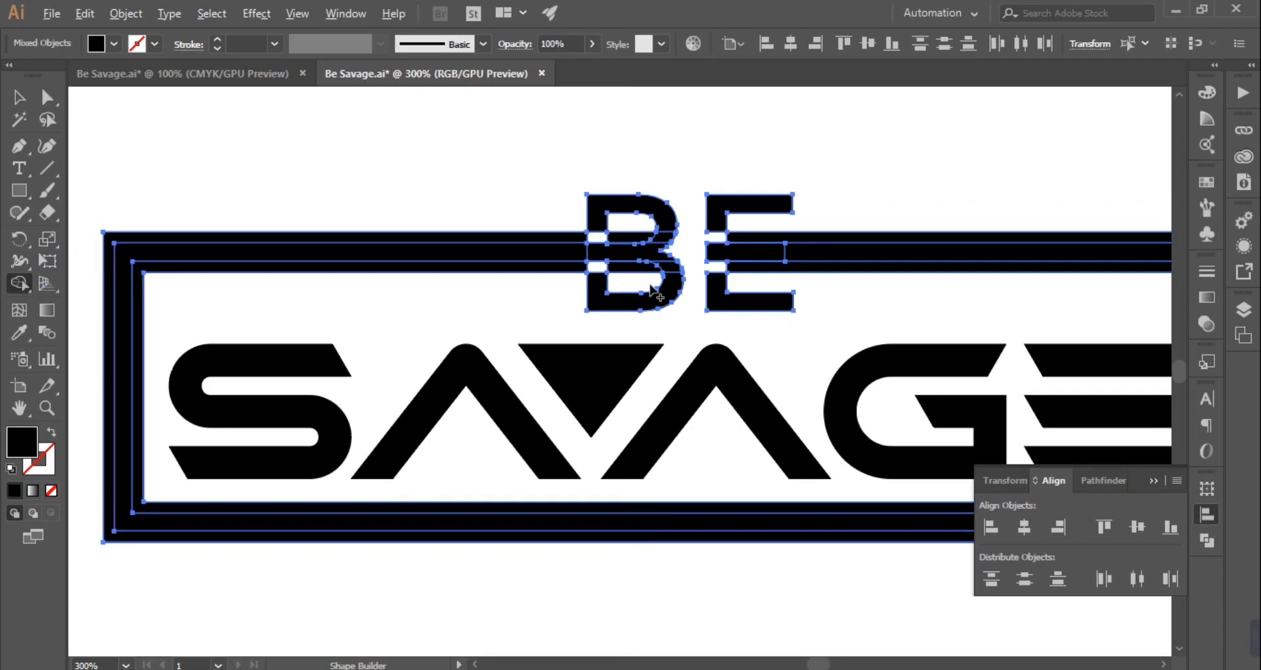
{"action": "left_click", "coordinate": [19, 98]}
{"action": "left_click", "coordinate": [354, 221]}
{"action": "left_click", "coordinate": [351, 235]}
{"action": "key", "text": "Delete"}
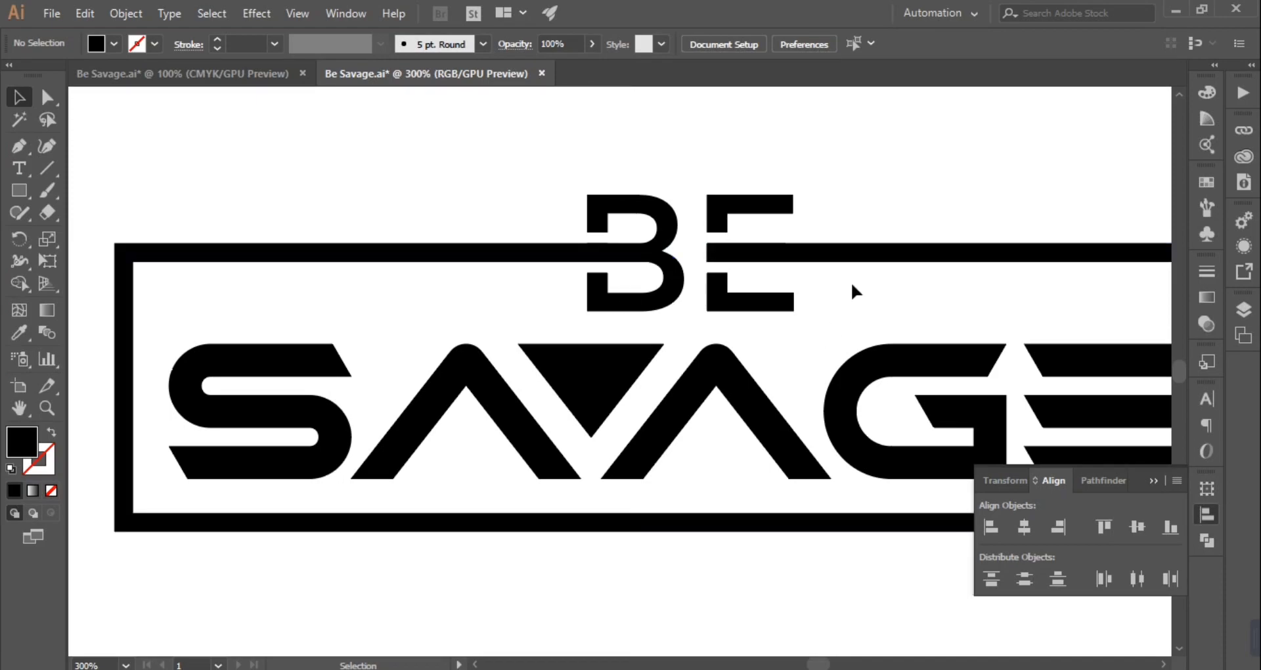
- Undo the Shape Builder cuts in the BE letters and the frame's path offset
{"action": "key", "text": "ctrl+z"}
{"action": "key", "text": "ctrl+z"}
{"action": "key", "text": "ctrl+z"}
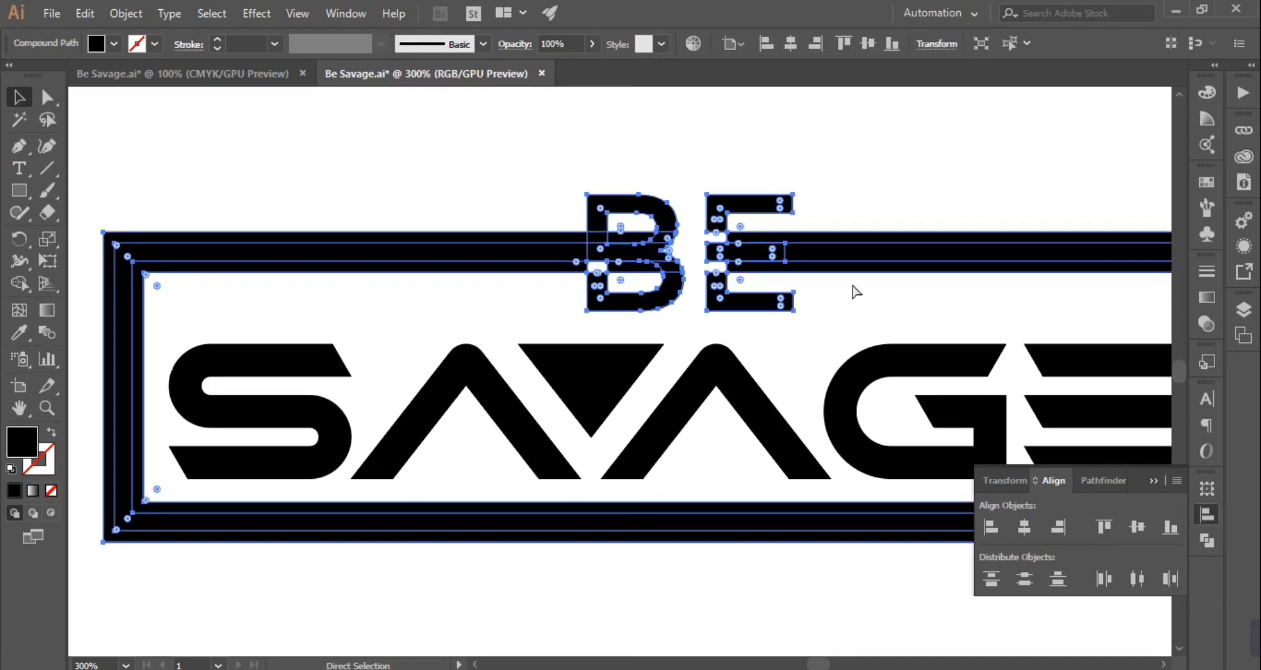
{"action": "key", "text": "ctrl+z"}
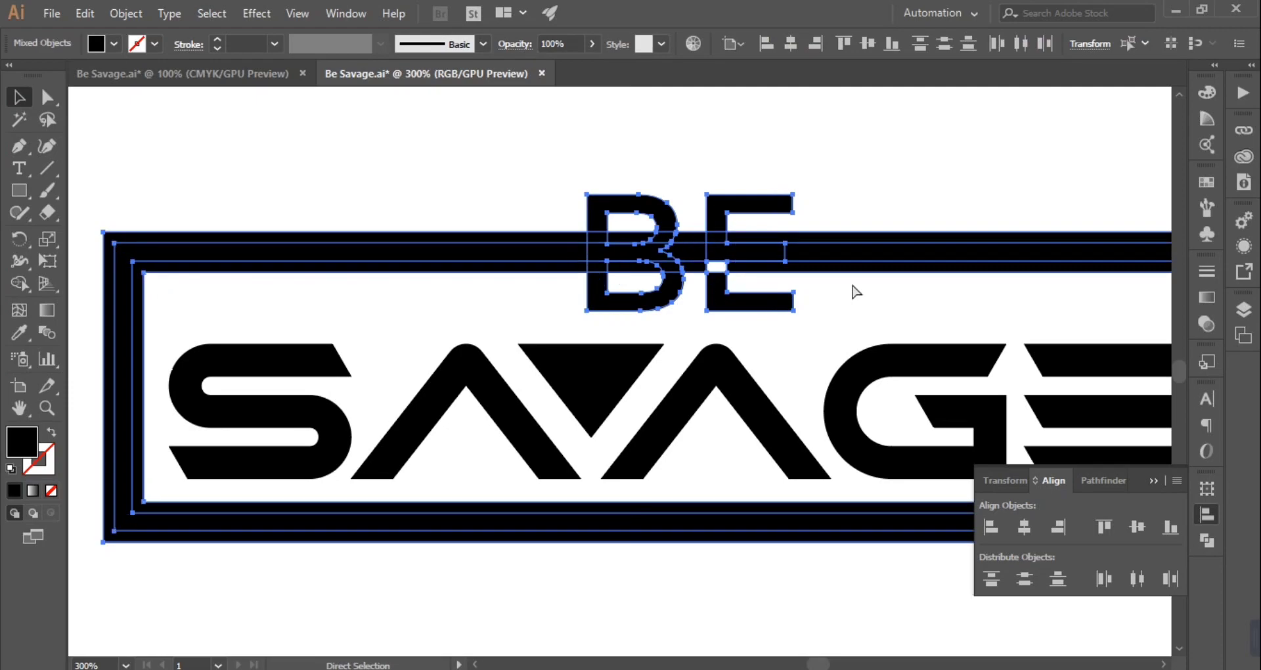
{"action": "key", "text": "ctrl+z"}
{"action": "key", "text": "ctrl+z"}
{"action": "key", "text": "ctrl+z"}
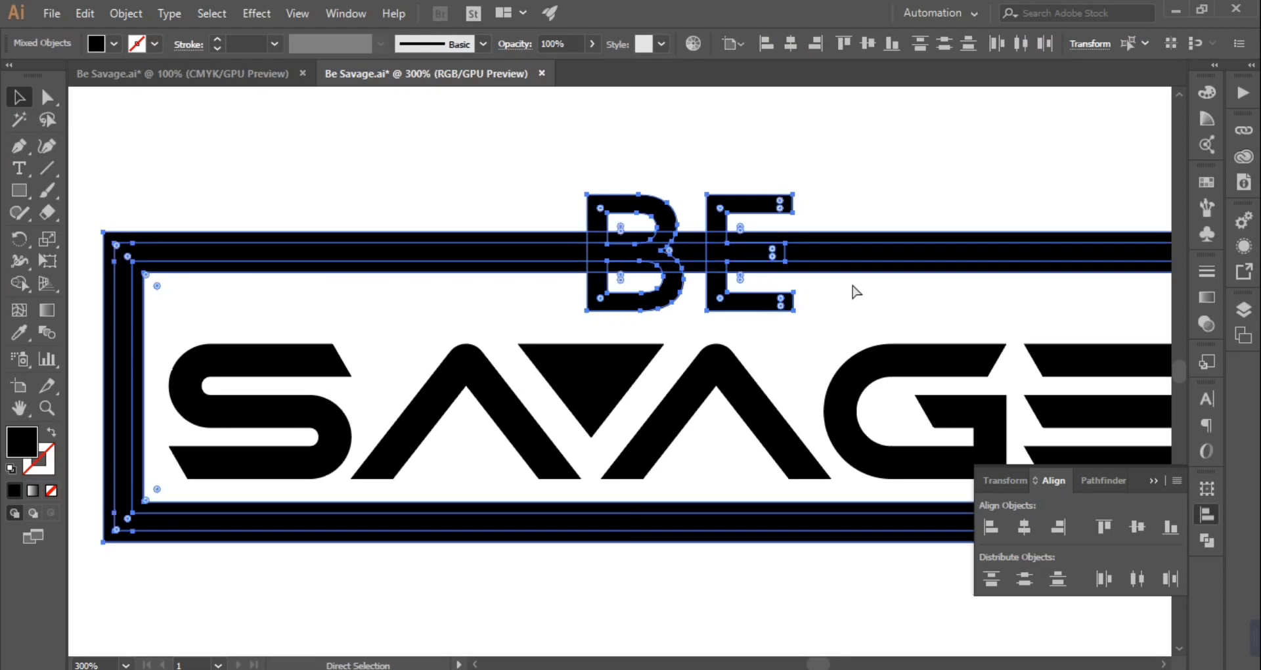
{"action": "left_click", "coordinate": [881, 315]}
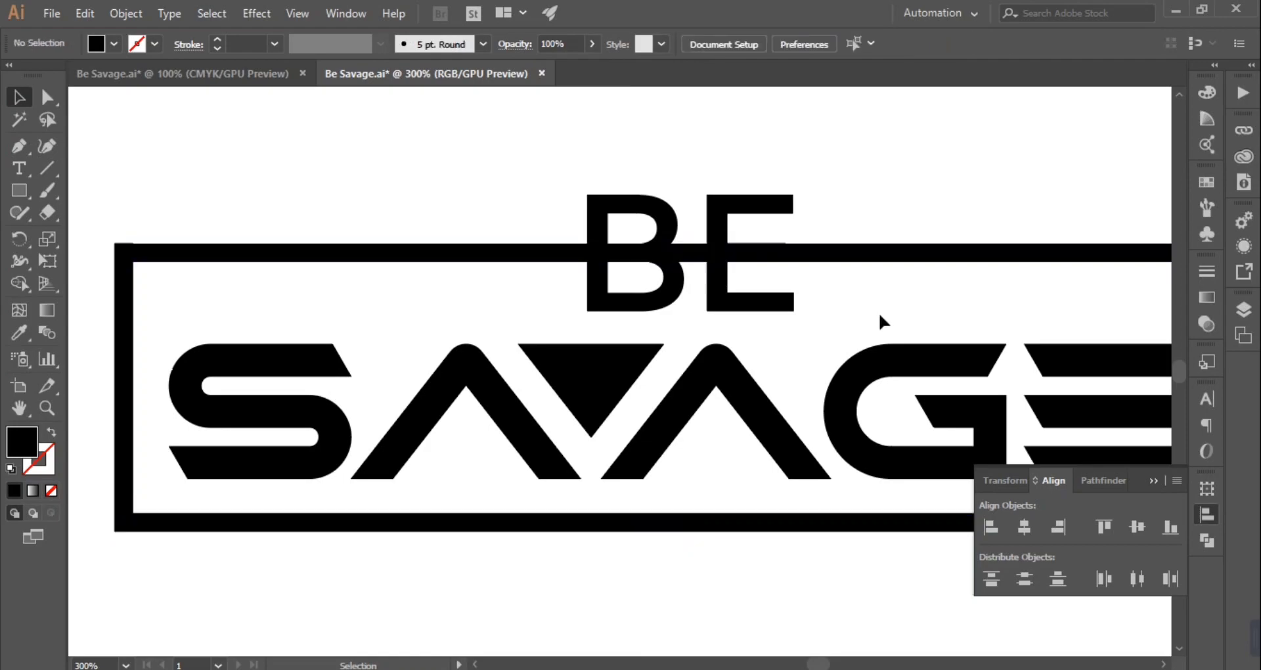
- Centre the BE outlines horizontally on the artboard
{"action": "left_click_drag", "start_coordinate": [539, 150], "coordinate": [743, 224]}
{"action": "left_click", "coordinate": [1024, 528]}
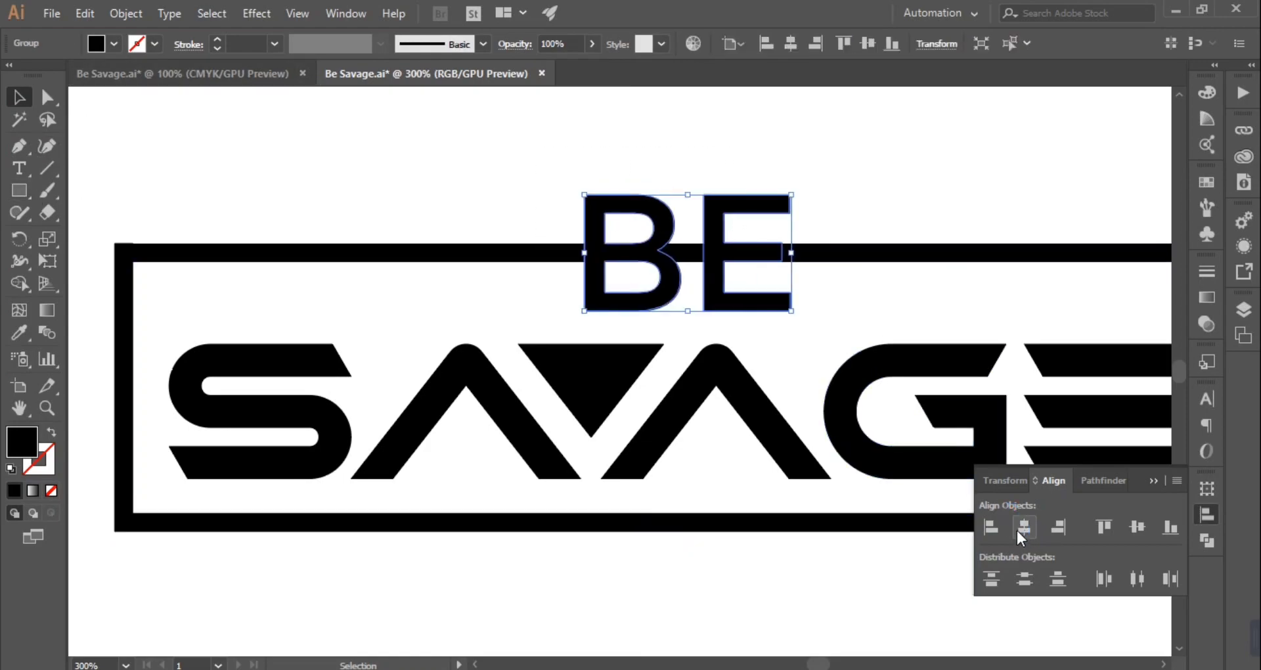
{"action": "left_click", "coordinate": [404, 163]}
- Draw a rectangle covering BE with a small margin around it and subtract it from the frame's top bar
{"action": "left_click_drag", "start_coordinate": [489, 179], "coordinate": [736, 215]}
{"action": "key", "text": "m"}
{"action": "left_click_drag", "start_coordinate": [584, 195], "coordinate": [814, 342]}
{"action": "left_click", "coordinate": [20, 97]}
{"action": "left_click", "coordinate": [894, 253], "text": "shift"}
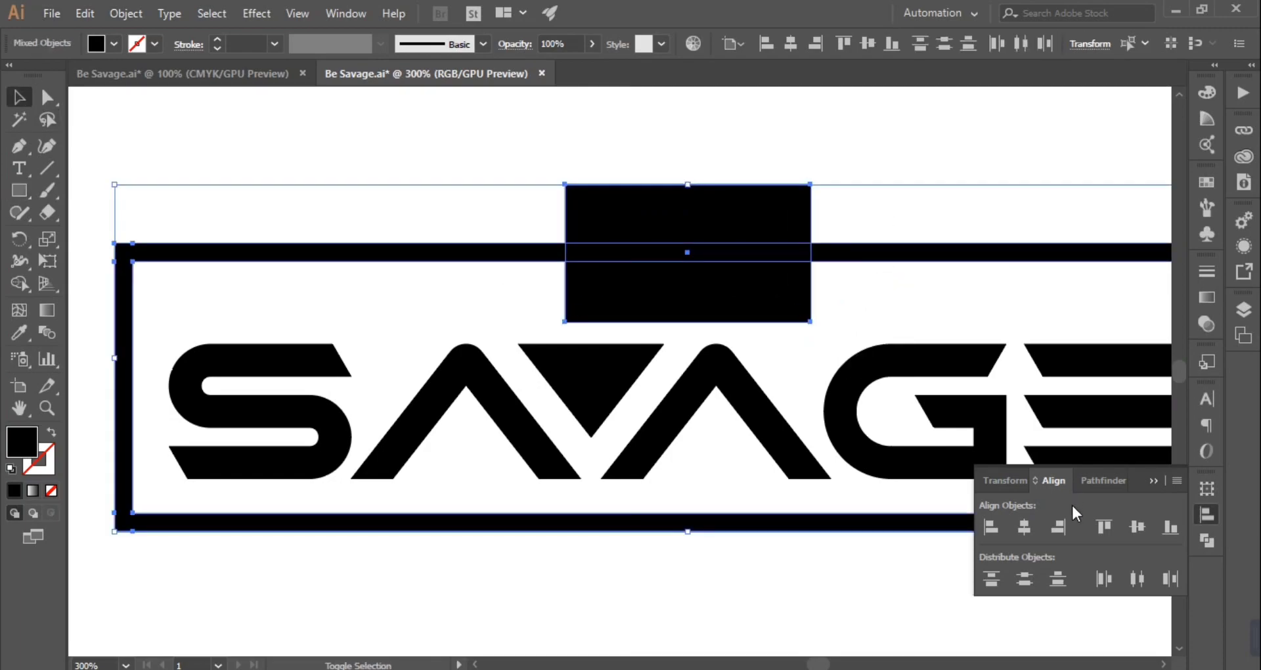
{"action": "left_click", "coordinate": [1112, 490]}
{"action": "left_click", "coordinate": [1026, 526]}
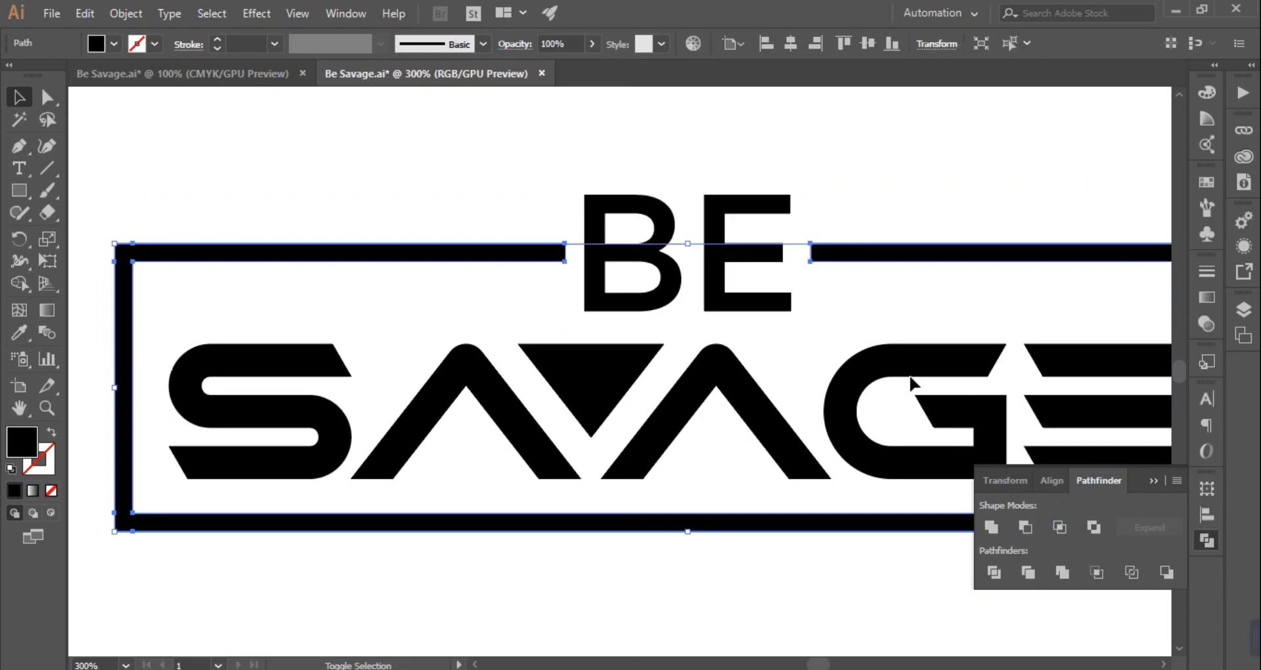
{"action": "left_click", "coordinate": [849, 291]}
- Extend the middle arm of the E in BE to the same length as its bottom arm
{"action": "key", "text": "ctrl+plus"}
{"action": "key", "text": "ctrl+plus"}
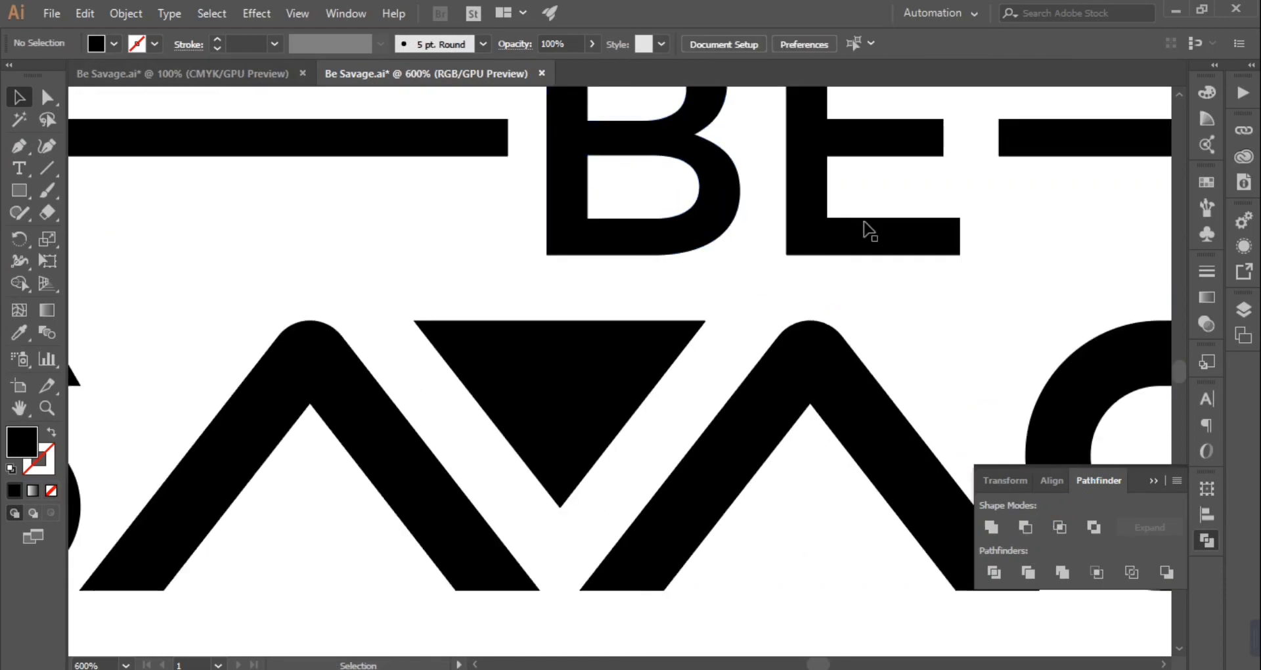
{"action": "left_click_drag", "start_coordinate": [972, 258], "coordinate": [713, 352]}
{"action": "left_click", "coordinate": [47, 119]}
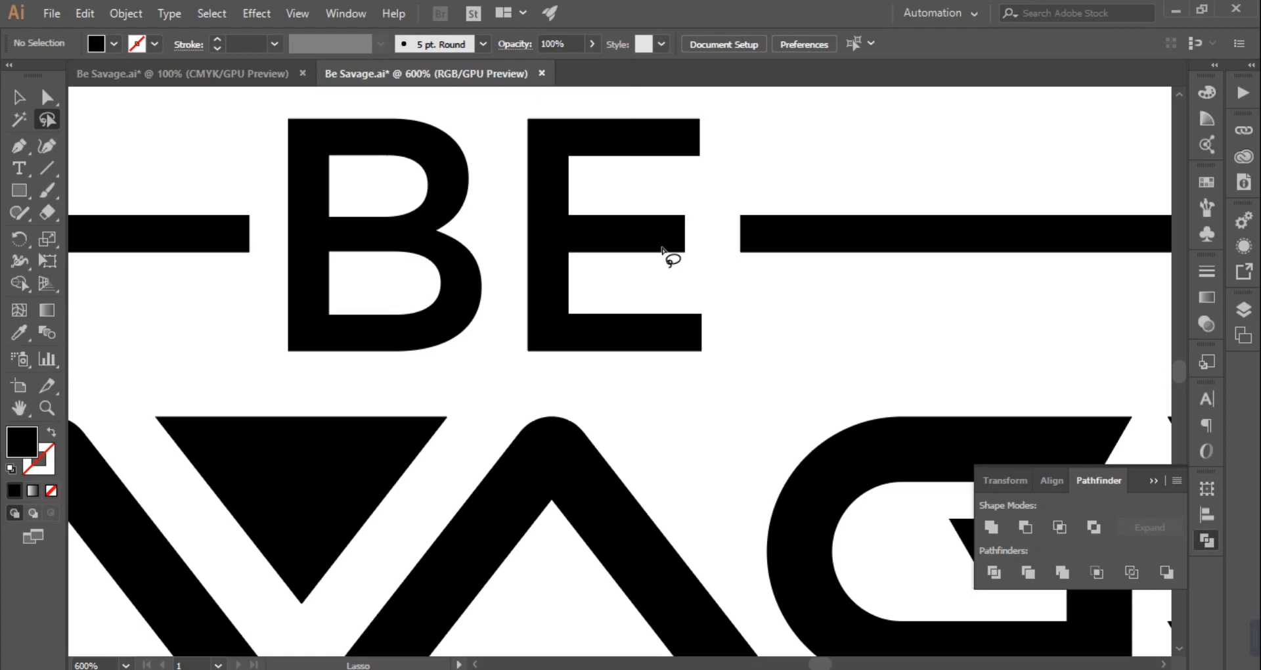
{"action": "key", "text": "a"}
{"action": "left_click_drag", "start_coordinate": [702, 197], "coordinate": [709, 255]}
{"action": "left_click", "coordinate": [731, 201]}
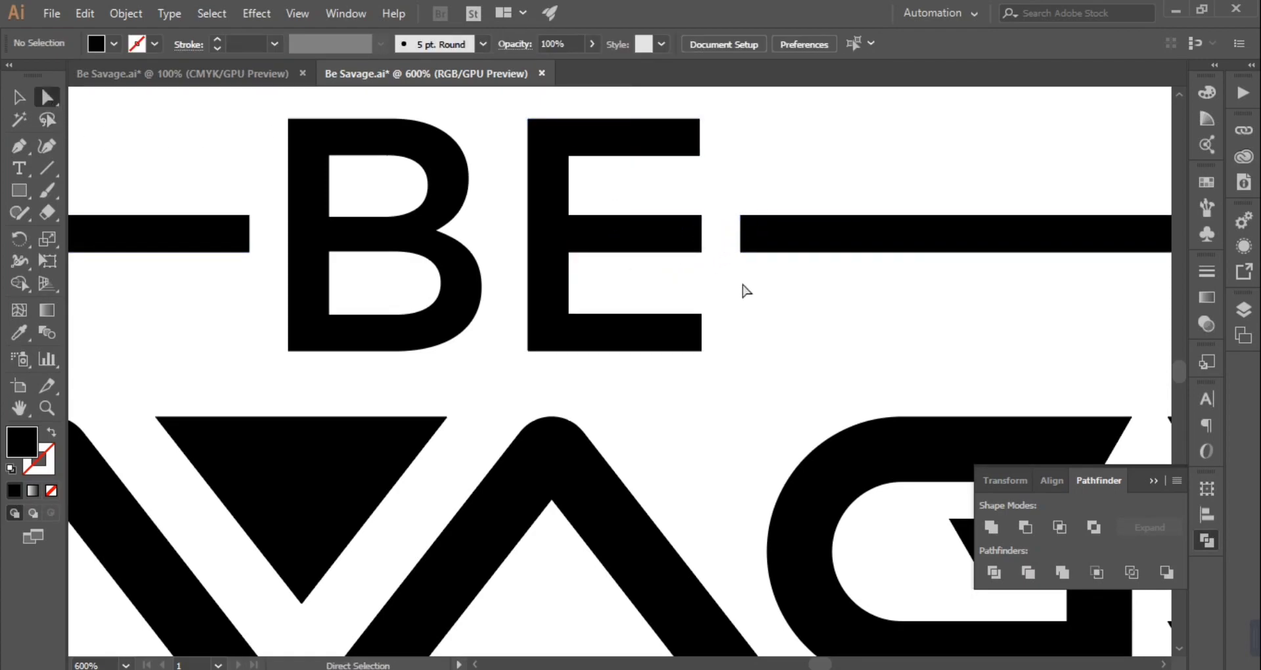
{"action": "key", "text": "ctrl+minus"}
{"action": "key", "text": "ctrl+minus"}
{"action": "key", "text": "ctrl+minus"}
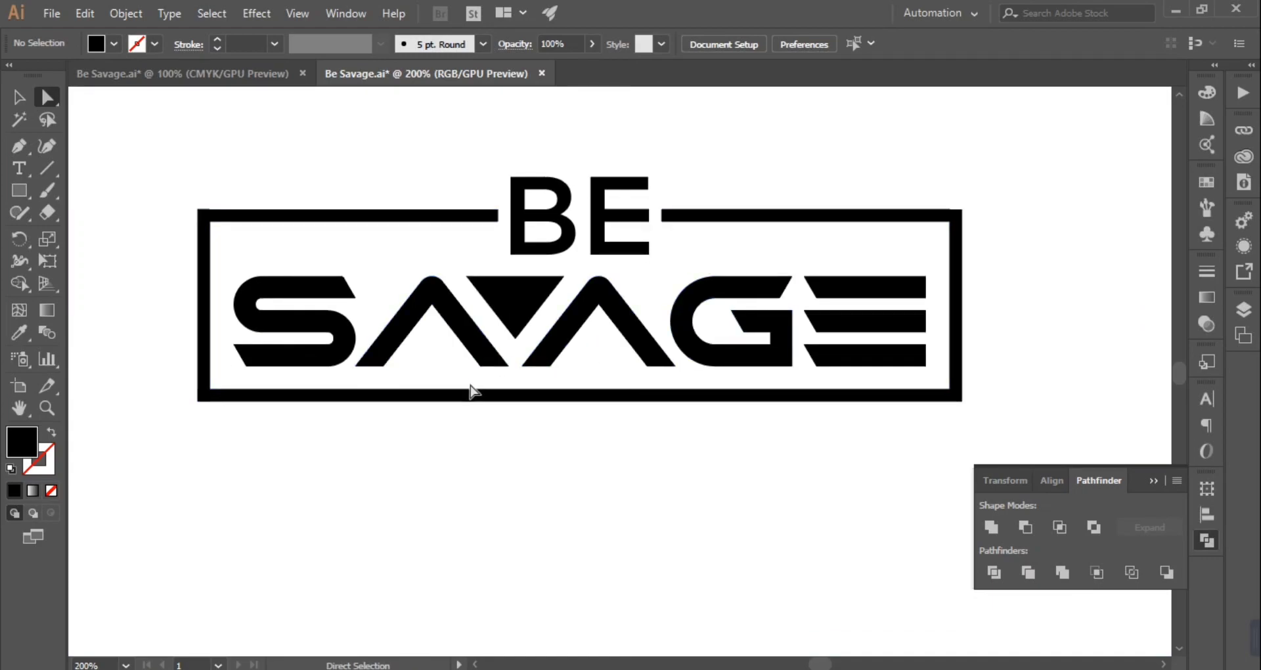
- Try to cut the SAVAGE lettering apart with Minus Front and undo the result
{"action": "key", "text": "v"}
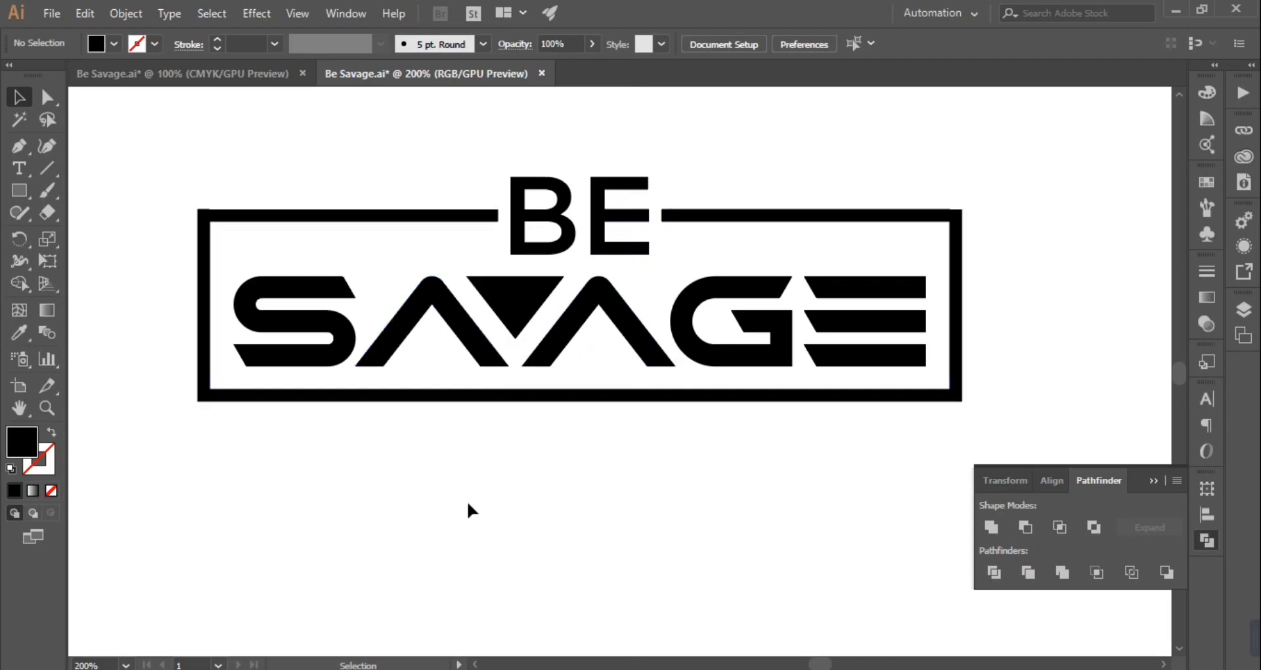
{"action": "scroll", "coordinate": [538, 464], "scroll_direction": "down", "scroll_amount": 2}
{"action": "scroll", "coordinate": [538, 464], "scroll_direction": "up", "scroll_amount": 5}
{"action": "key", "text": "ctrl+minus"}
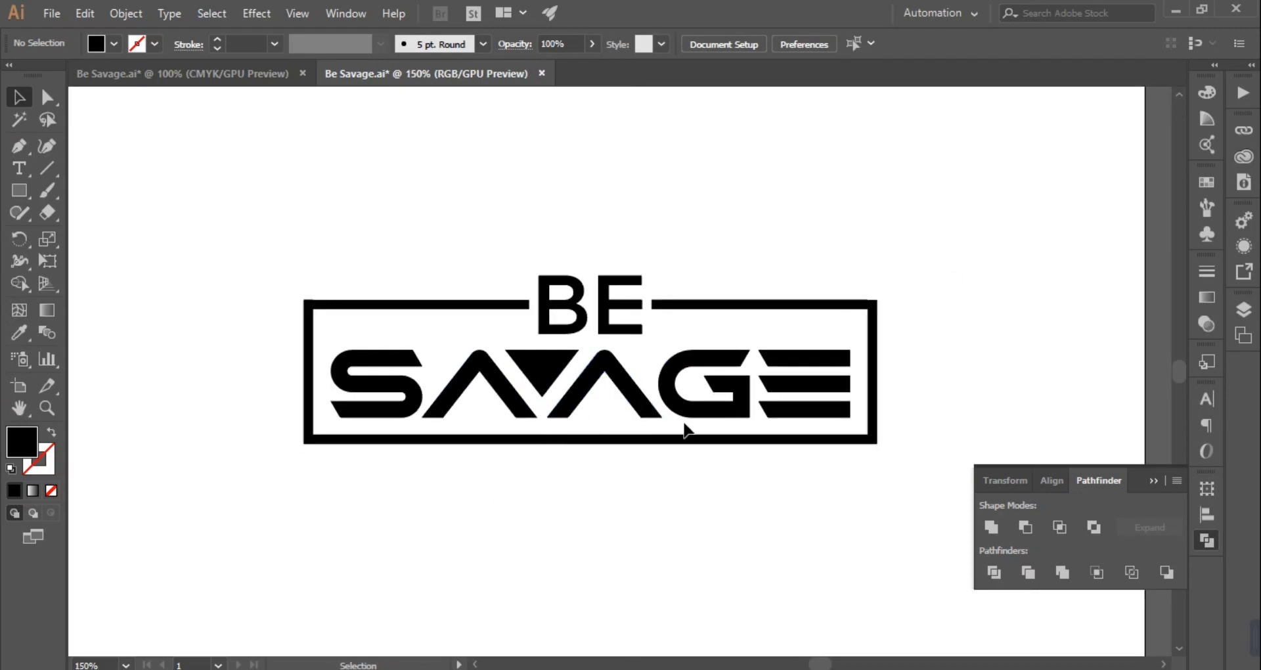
{"action": "key", "text": "ctrl+plus"}
{"action": "key", "text": "ctrl+plus"}
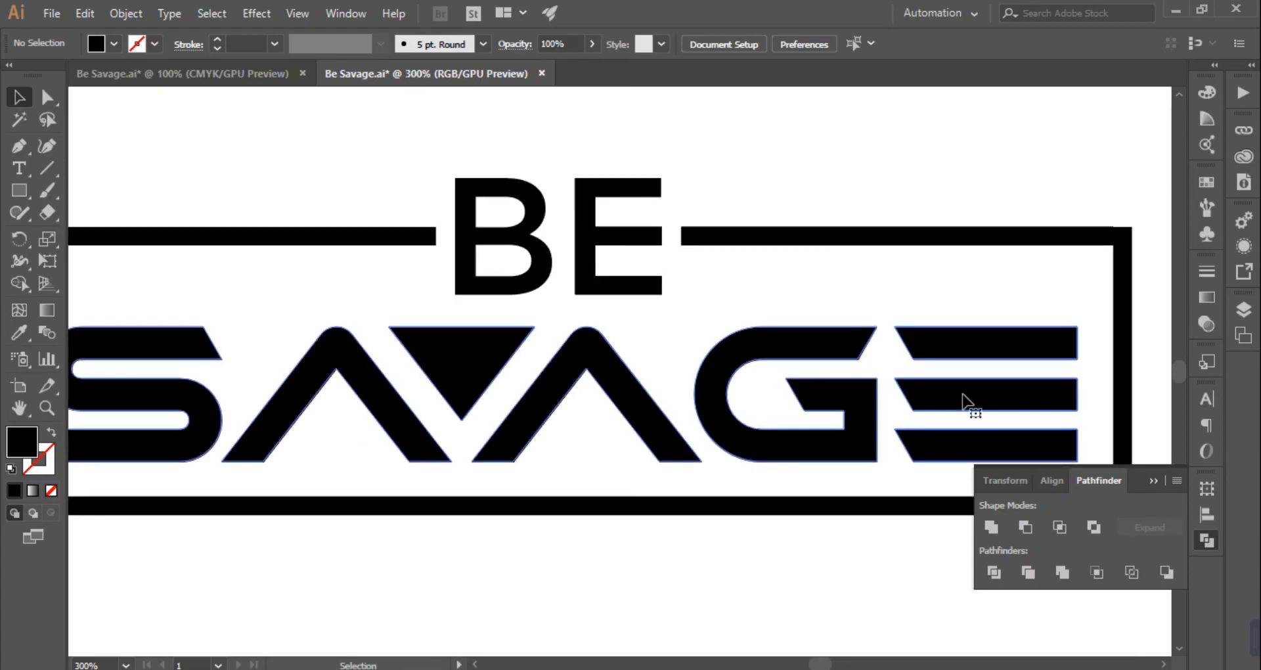
{"action": "left_click", "coordinate": [966, 400]}
{"action": "right_click", "coordinate": [963, 395]}
{"action": "left_click", "coordinate": [1023, 525]}
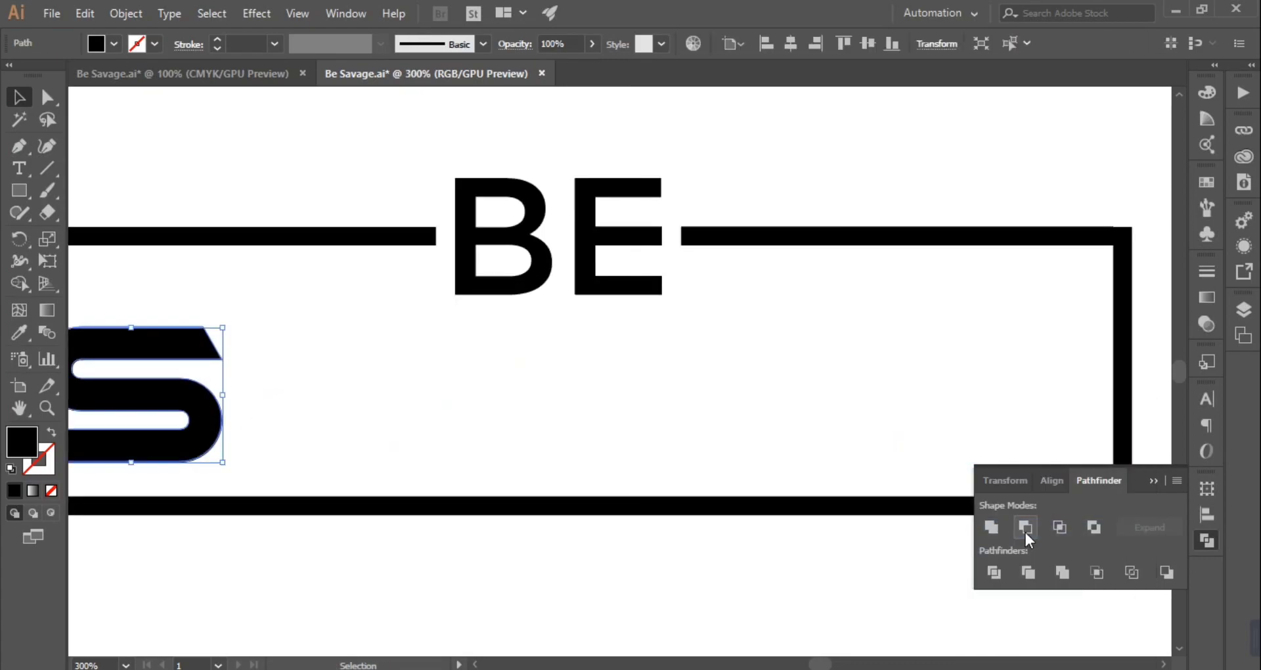
{"action": "key", "text": "ctrl+z"}
- Separate the SAVAGE lettering into individual letters and split the final E into three independent bars
{"action": "right_click", "coordinate": [852, 430]}
{"action": "left_click", "coordinate": [845, 598]}
{"action": "left_click", "coordinate": [869, 427]}
{"action": "left_click", "coordinate": [978, 394]}
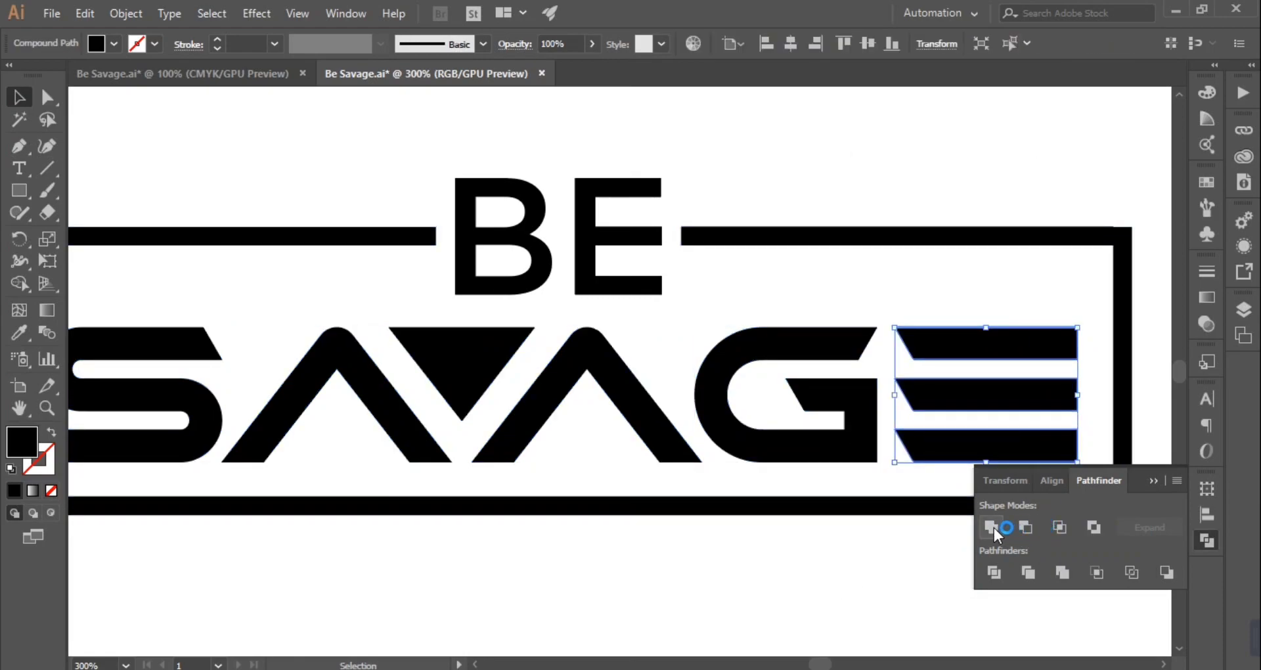
{"action": "right_click", "coordinate": [902, 519]}
{"action": "left_click", "coordinate": [975, 377]}
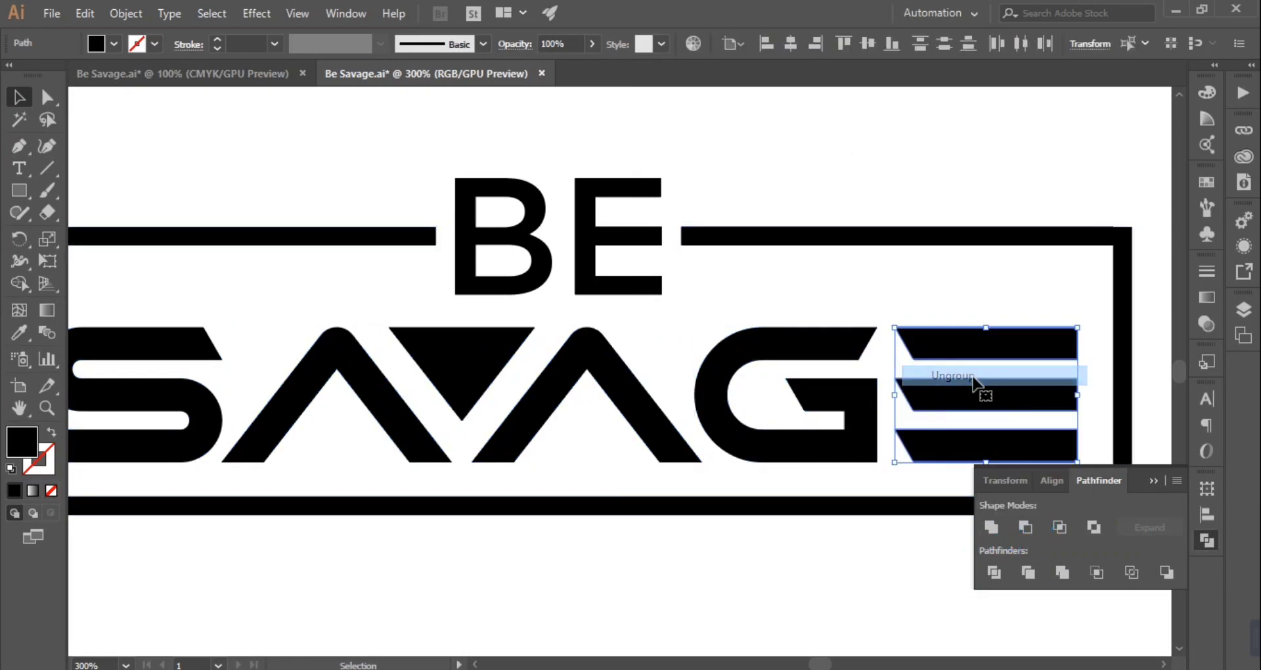
{"action": "left_click", "coordinate": [1099, 377]}
- Try a copy of the E's middle bar as a crossbar on the first A and delete it
{"action": "left_click", "coordinate": [1058, 394]}
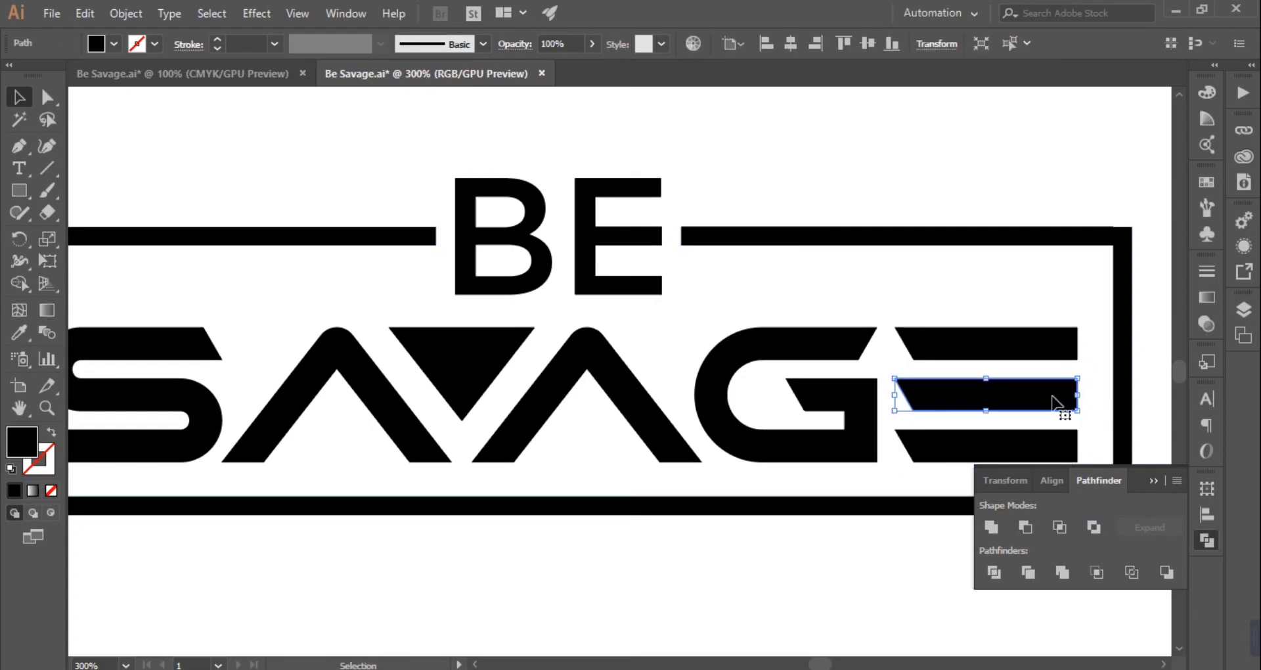
{"action": "left_click_drag", "start_coordinate": [1053, 402], "coordinate": [368, 439]}
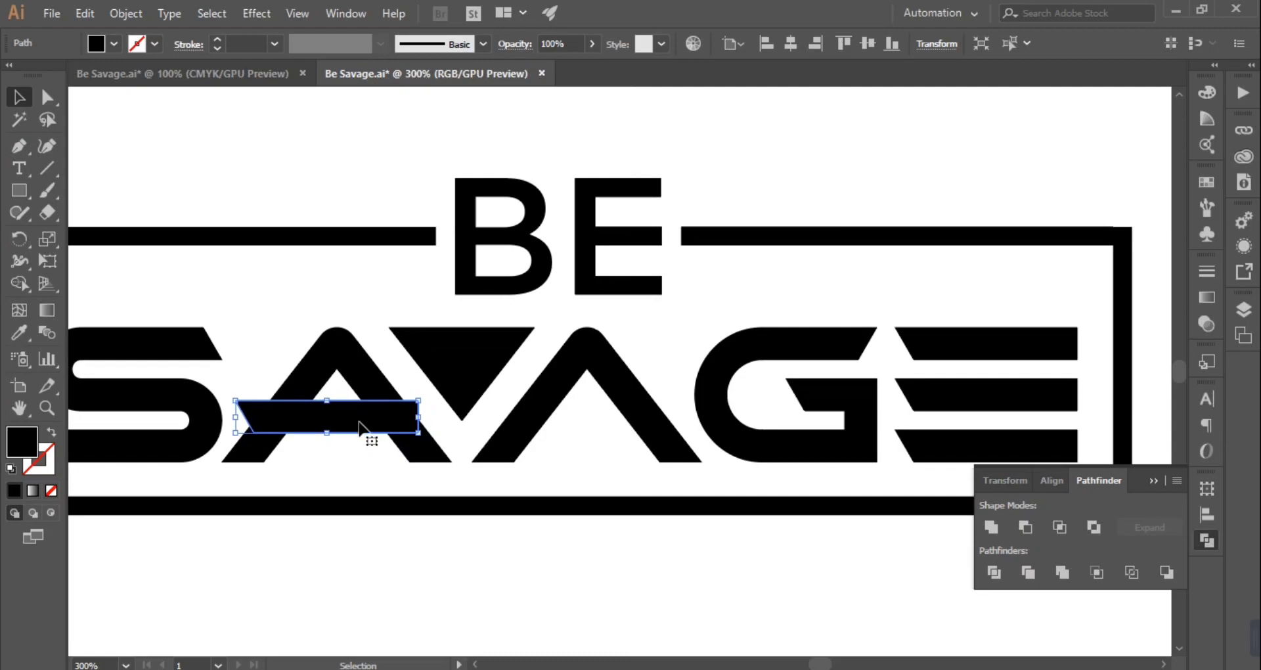
{"action": "key", "text": "Delete"}
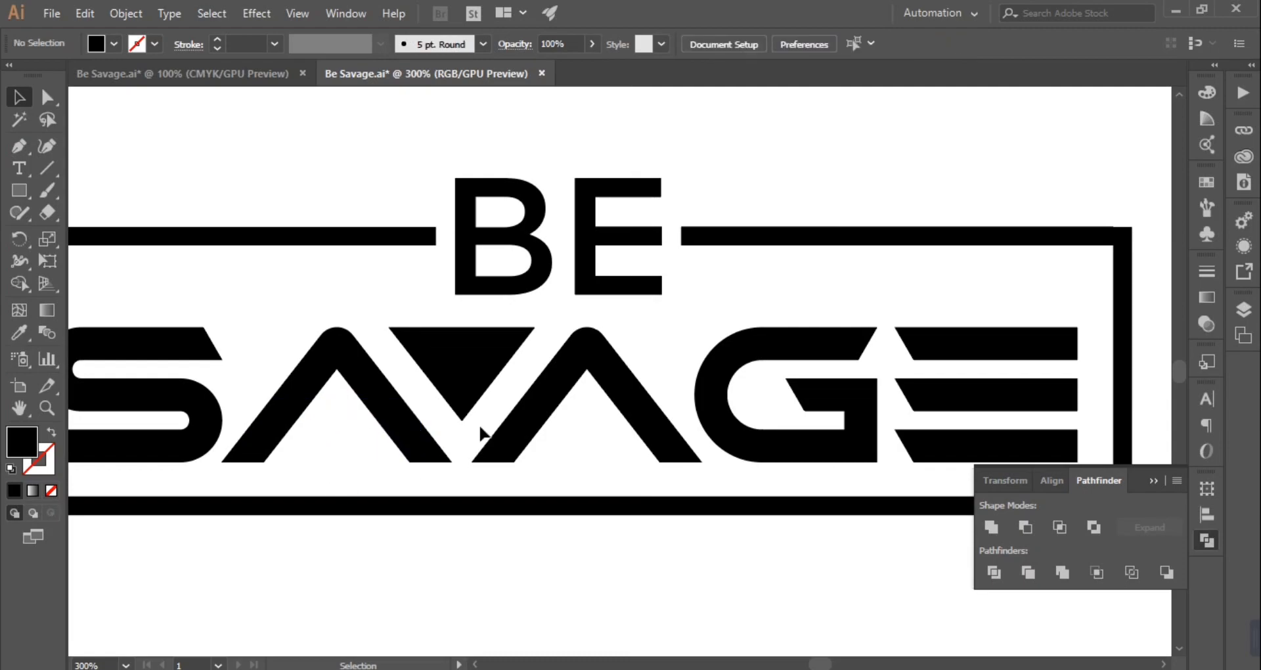
- Draw a straight path along the baseline across both A's and fill the triangles inside them with Shape Builder
{"action": "scroll", "coordinate": [534, 392], "scroll_direction": "down", "scroll_amount": 3}
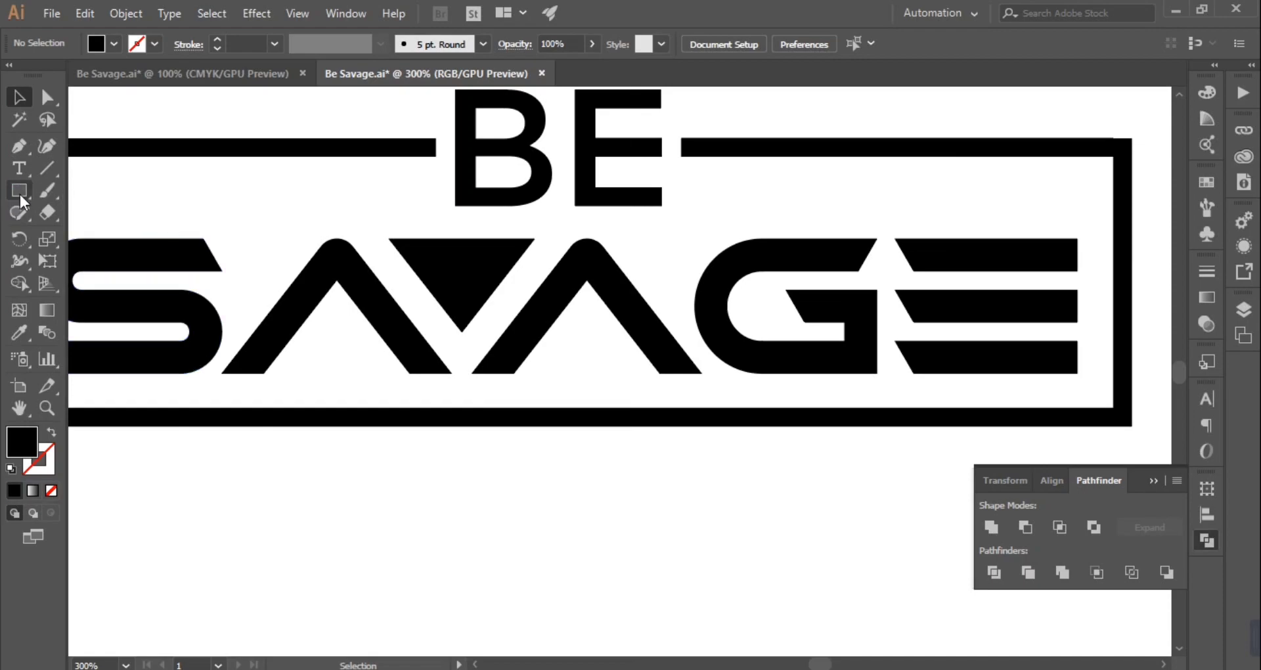
{"action": "key", "text": "p"}
{"action": "left_click", "coordinate": [264, 373]}
{"action": "left_click", "coordinate": [660, 373]}
{"action": "left_click", "coordinate": [18, 97]}
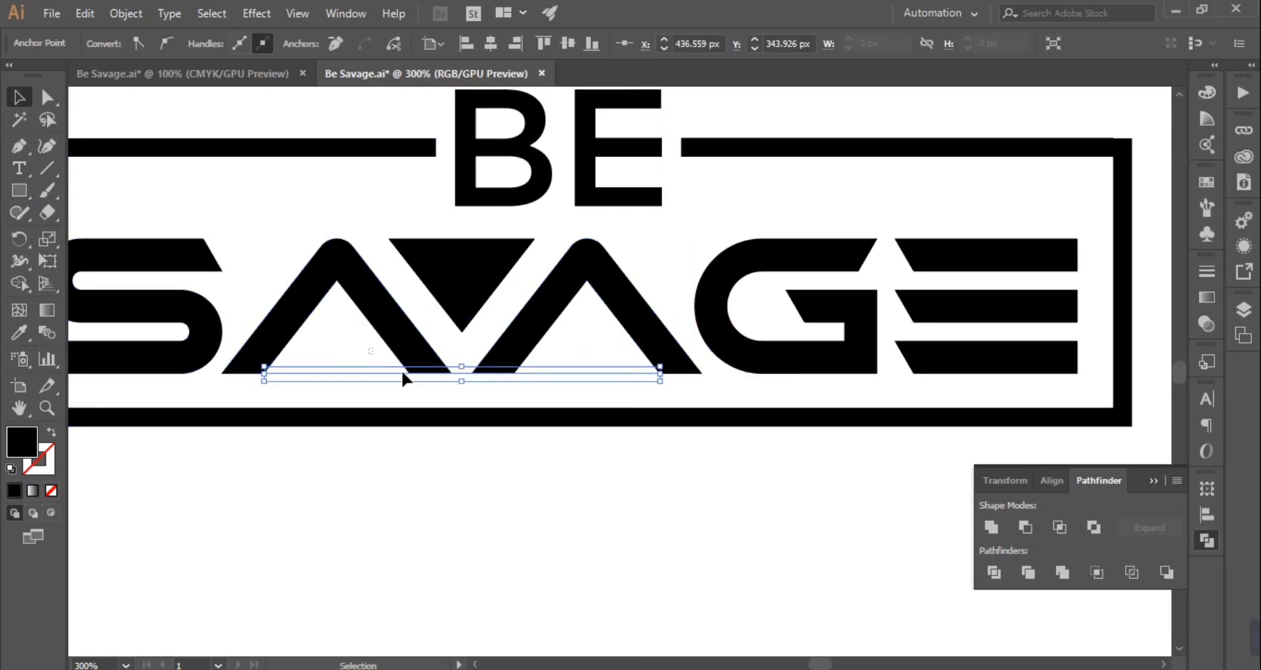
{"action": "left_click_drag", "start_coordinate": [514, 393], "coordinate": [515, 392]}
{"action": "key", "text": "shift+m"}
{"action": "left_click", "coordinate": [345, 350]}
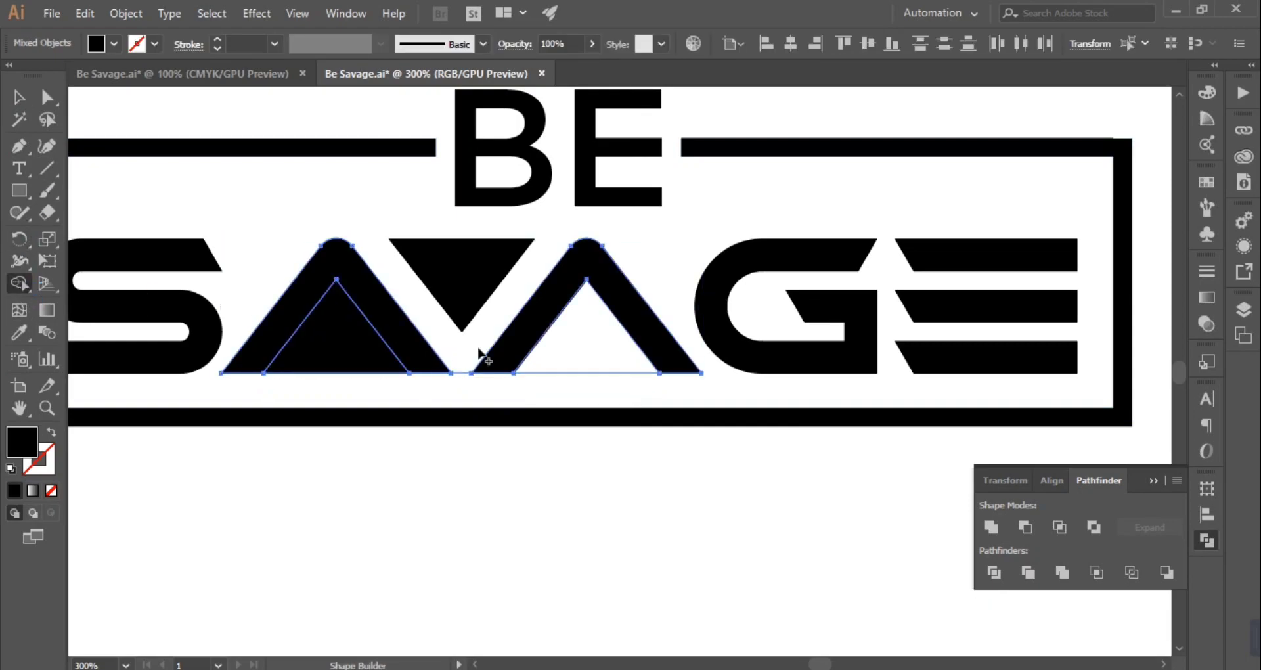
{"action": "left_click", "coordinate": [534, 344]}
- Delete the leftover baseline segment between the two A's
{"action": "left_click", "coordinate": [15, 102]}
{"action": "left_click", "coordinate": [486, 357], "text": "shift"}
{"action": "left_click", "coordinate": [544, 396]}
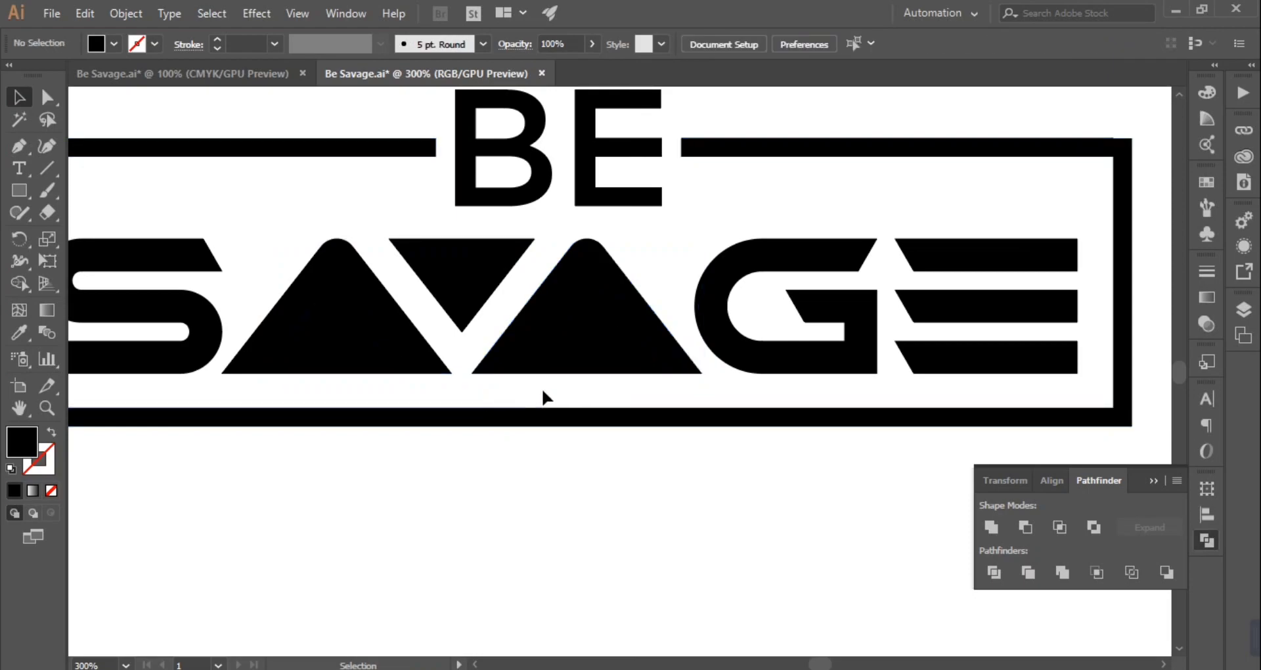
{"action": "left_click_drag", "start_coordinate": [469, 383], "coordinate": [469, 384]}
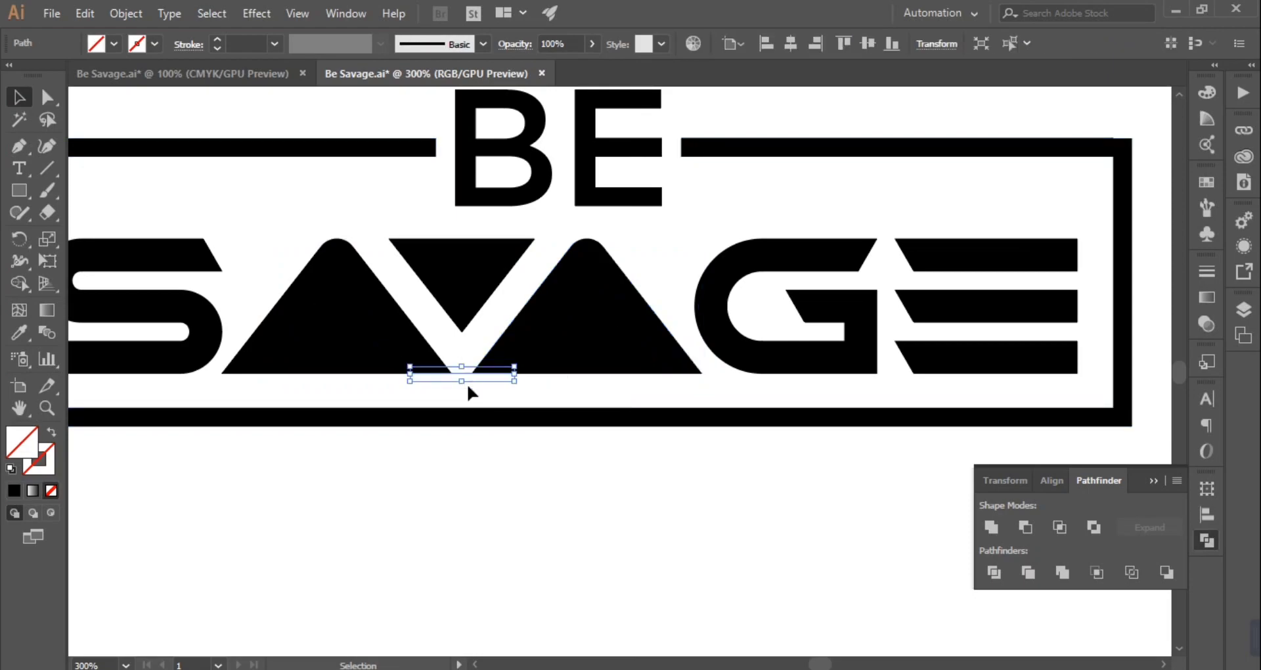
{"action": "key", "text": "Delete"}
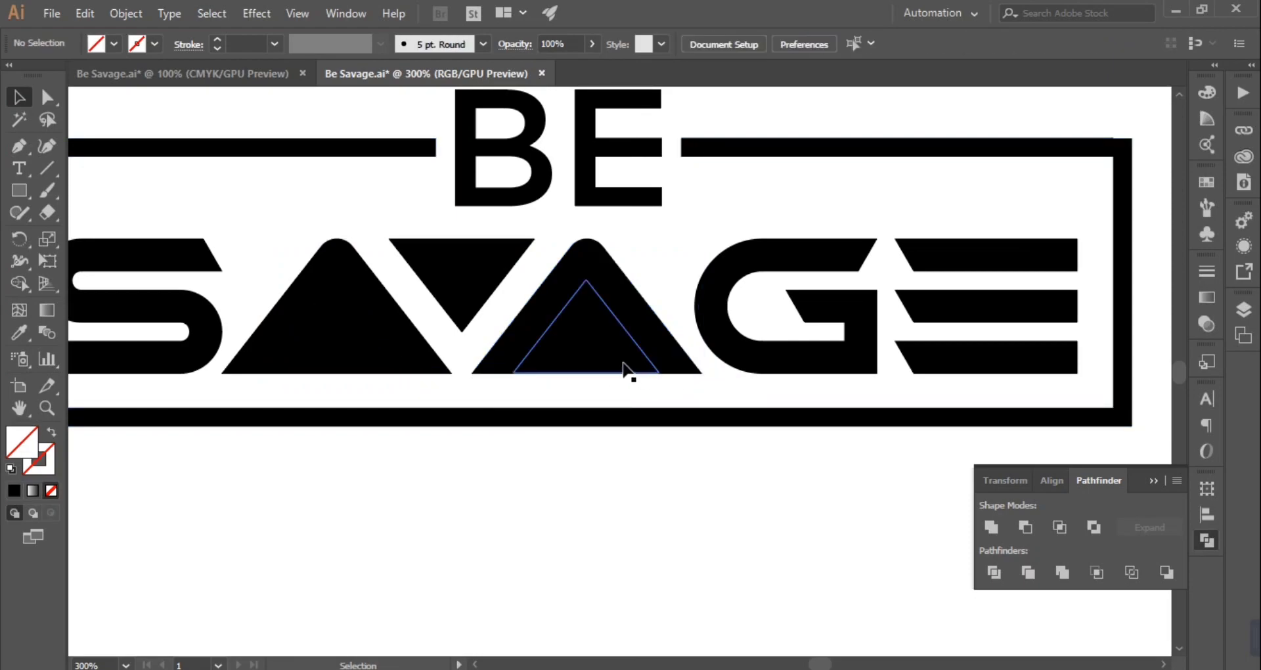
- Offset the paths of both A outlines by 7 px with Miter joins
{"action": "left_click", "coordinate": [651, 332]}
{"action": "left_click", "coordinate": [404, 337], "text": "shift"}
{"action": "right_click", "coordinate": [400, 336]}
{"action": "mouse_move", "coordinate": [558, 494]}
{"action": "left_click", "coordinate": [641, 498]}
{"action": "left_click", "coordinate": [126, 14]}
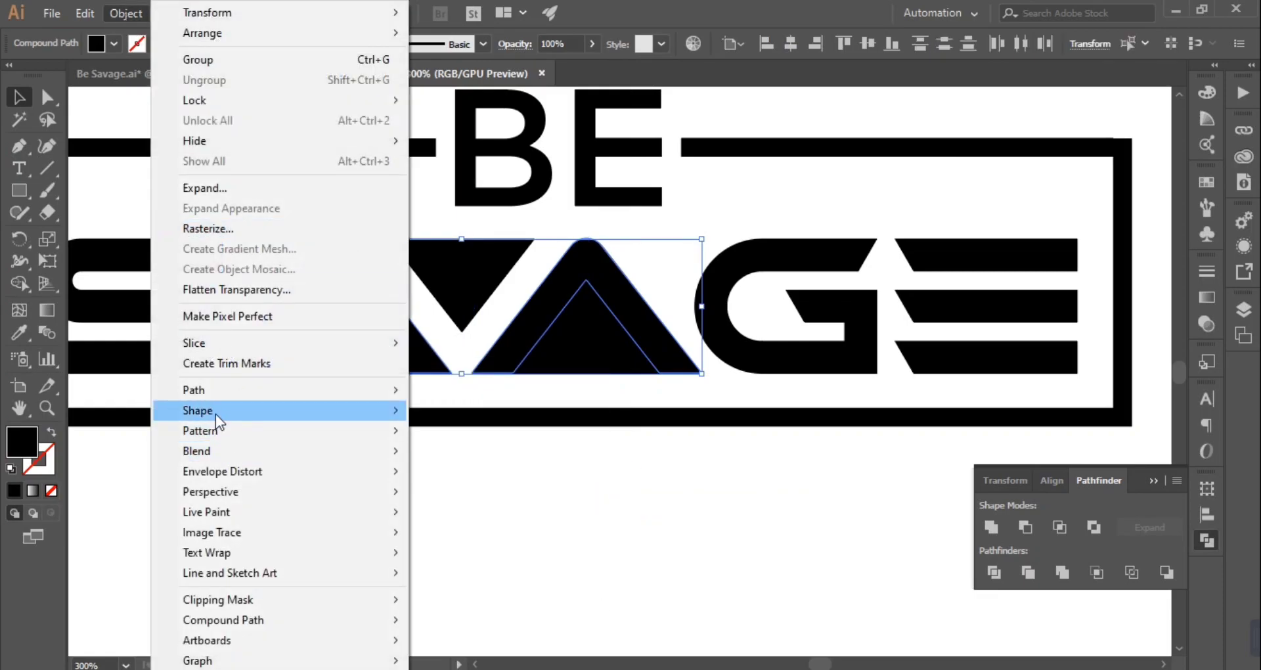
{"action": "mouse_move", "coordinate": [217, 390]}
{"action": "left_click", "coordinate": [444, 459]}
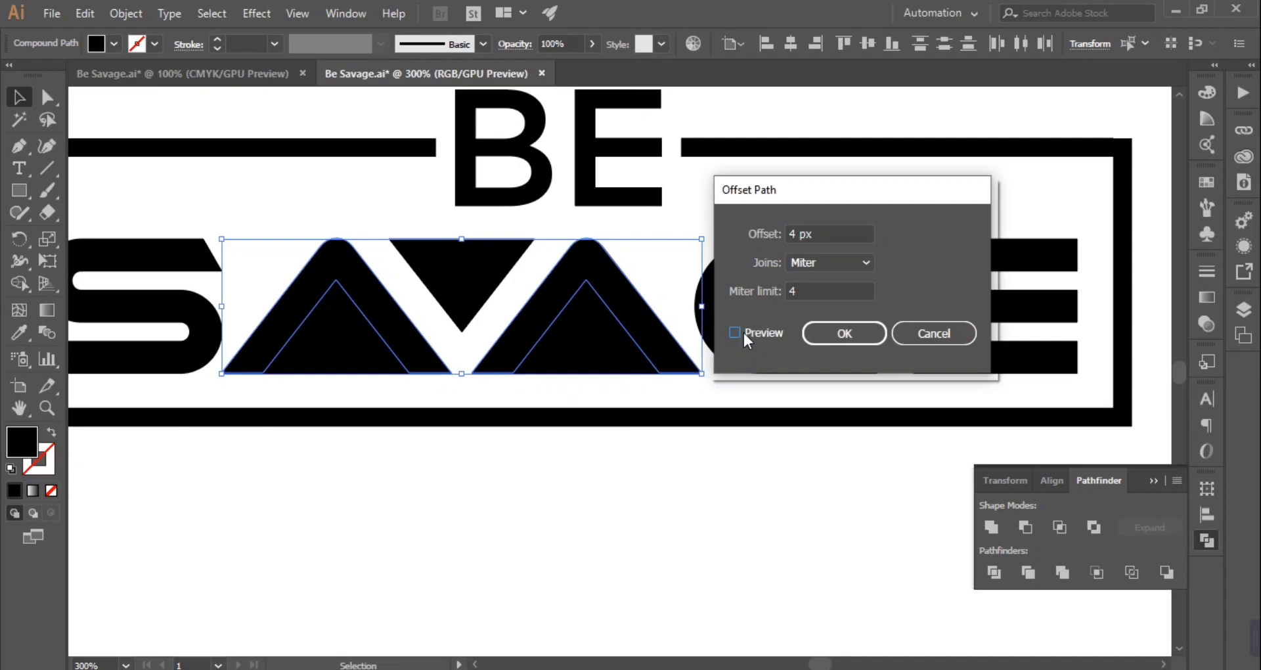
{"action": "left_click", "coordinate": [735, 332]}
{"action": "key", "text": "Up"}
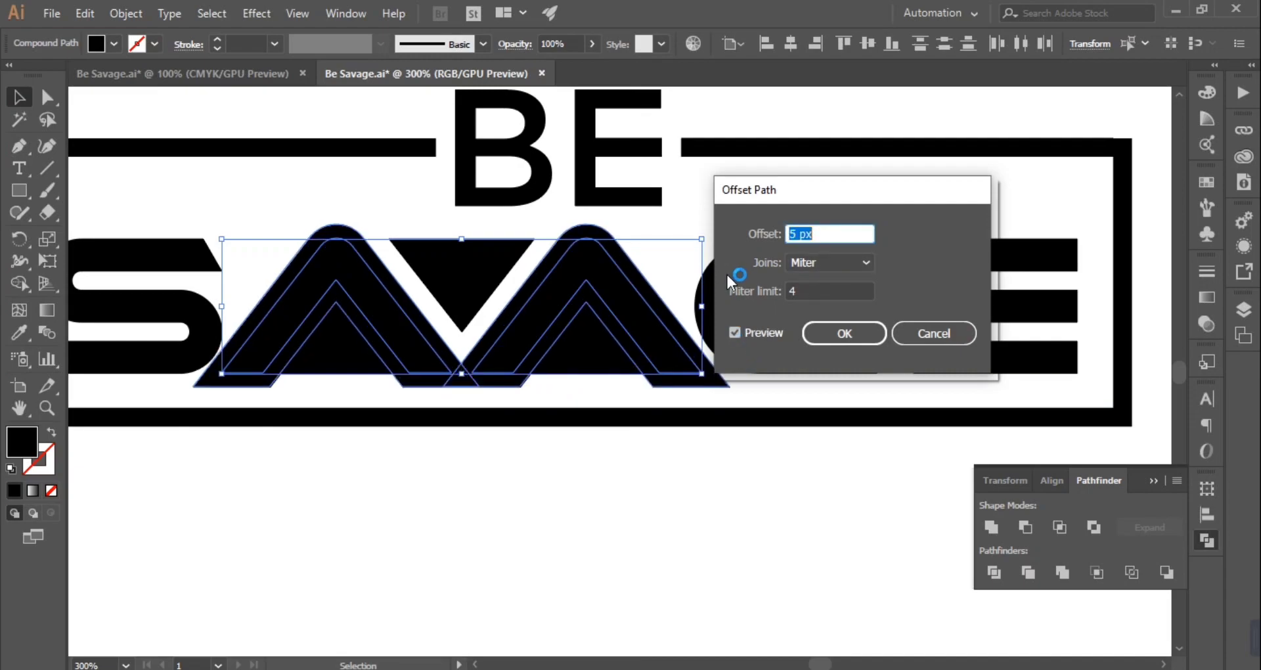
{"action": "key", "text": "Up"}
{"action": "key", "text": "Up"}
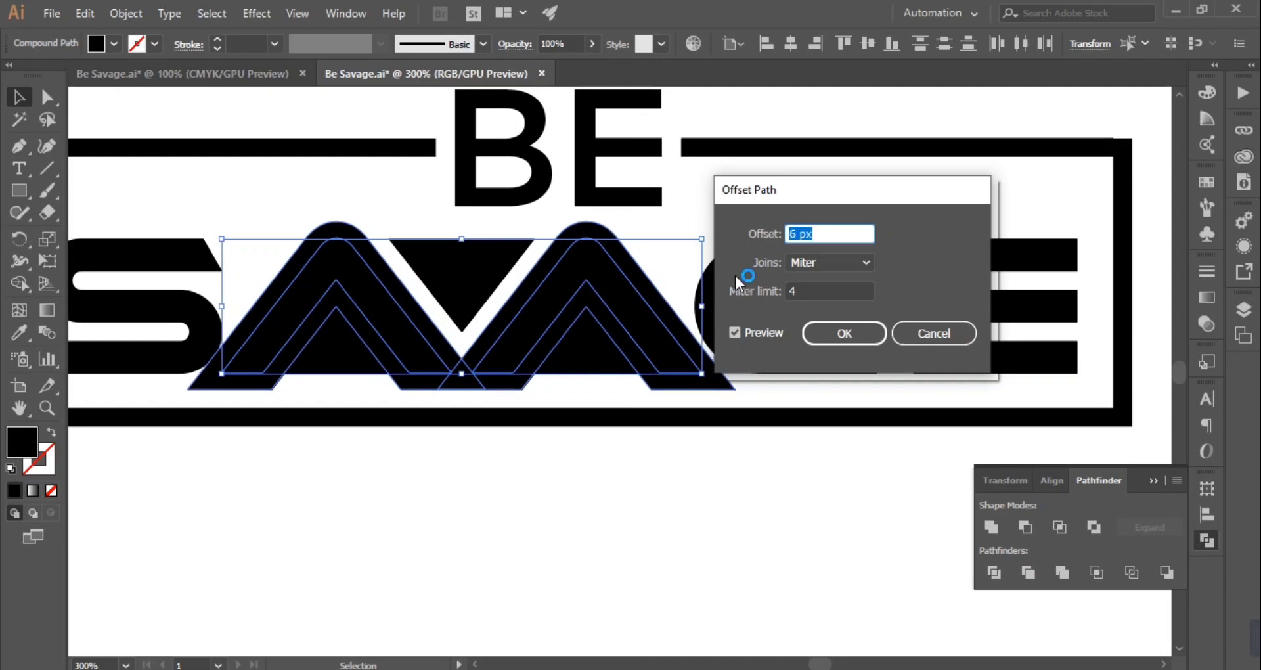
{"action": "left_click", "coordinate": [841, 333]}
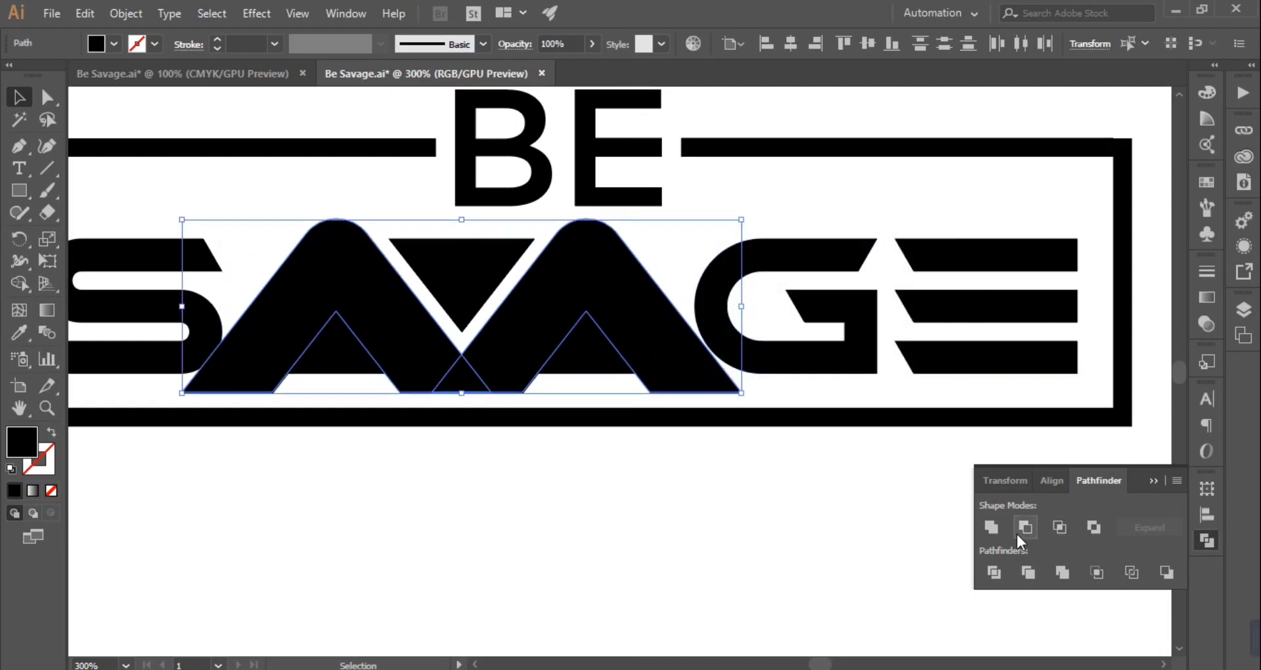
- Unite the offset A outlines and subtract them from the inner triangle of the second A to leave a gap around it
{"action": "left_click", "coordinate": [599, 366], "text": "shift"}
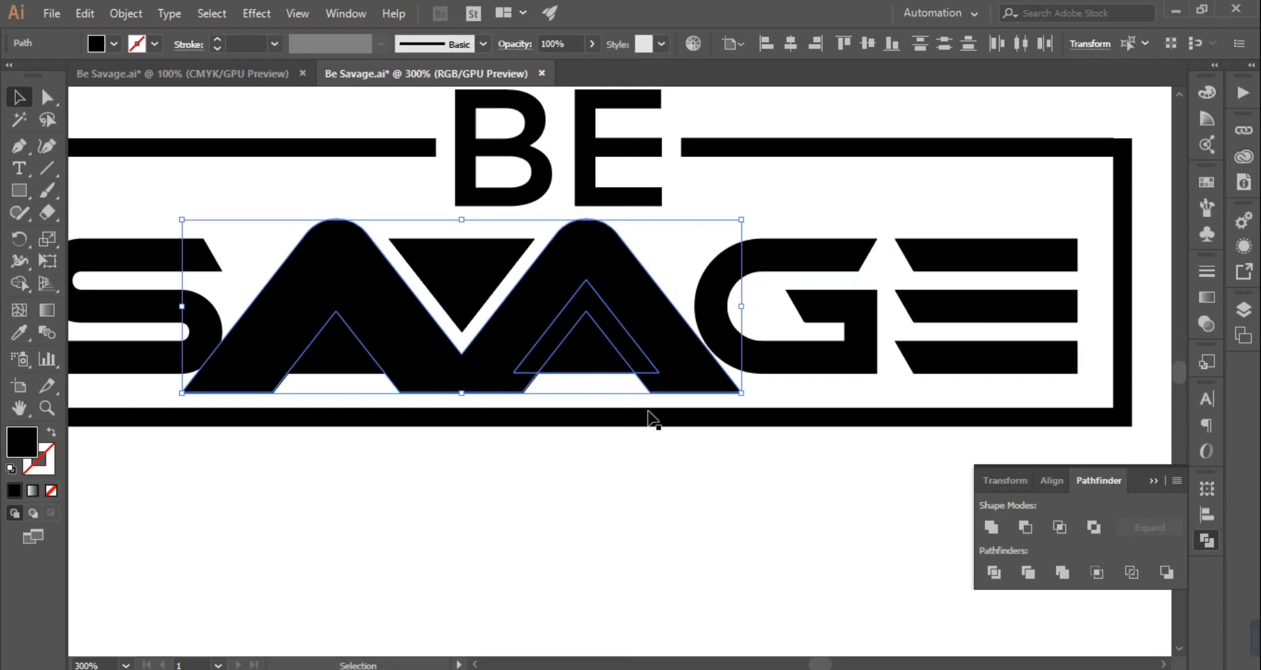
{"action": "left_click", "coordinate": [652, 488]}
{"action": "left_click", "coordinate": [719, 391]}
{"action": "left_click", "coordinate": [596, 367], "text": "shift"}
{"action": "left_click", "coordinate": [1026, 526]}
{"action": "left_click", "coordinate": [687, 505]}
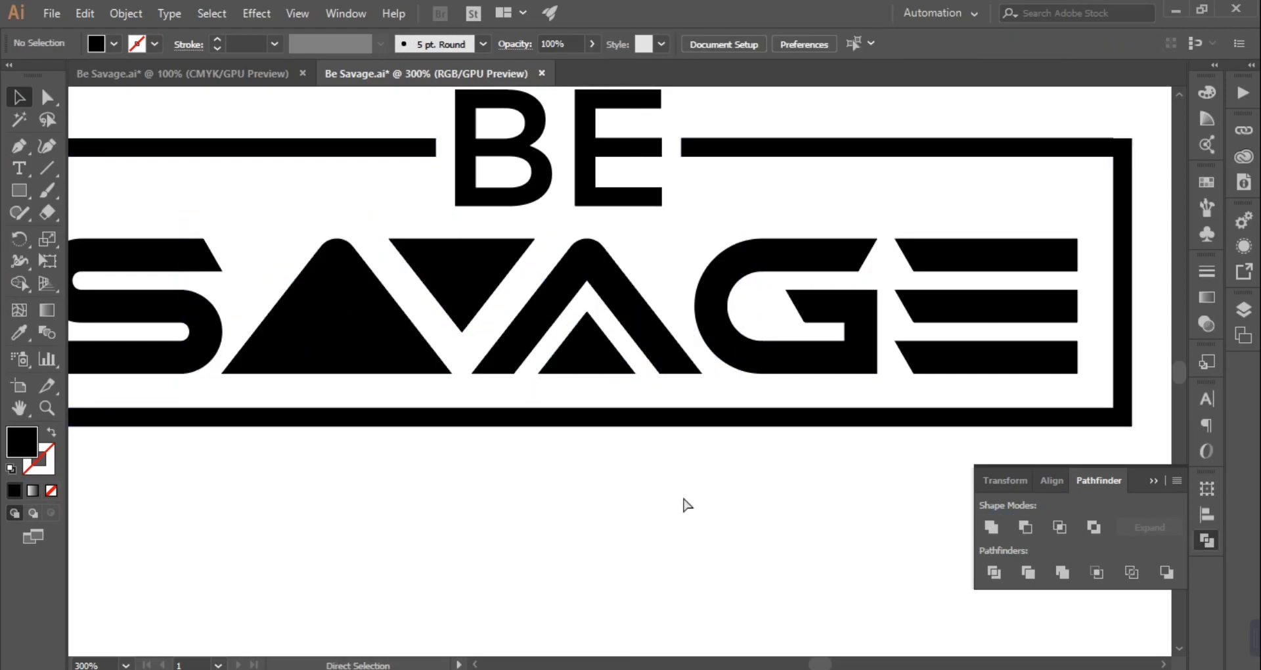
- Paste the united offset outline in place and subtract it from the inner triangle of the first A
{"action": "key", "text": "ctrl+f"}
{"action": "left_click", "coordinate": [358, 373], "text": "shift"}
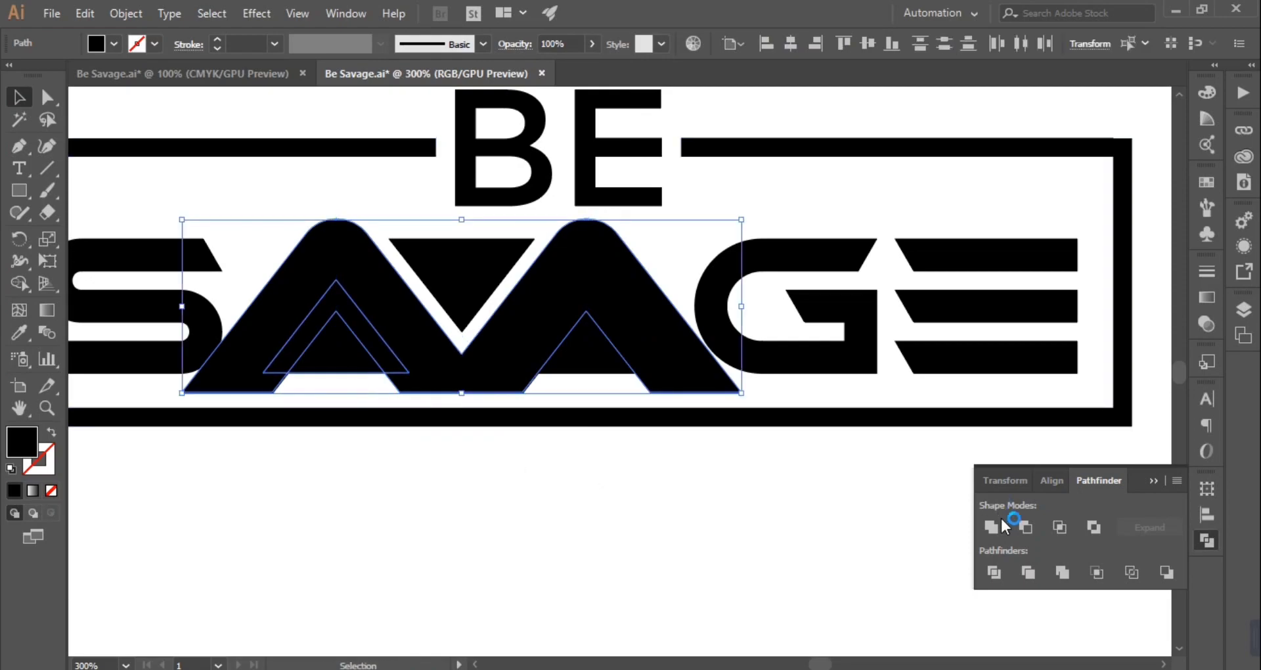
{"action": "left_click", "coordinate": [1026, 526]}
{"action": "left_click", "coordinate": [704, 542]}
{"action": "key", "text": "ctrl+minus"}
{"action": "key", "text": "ctrl+minus"}
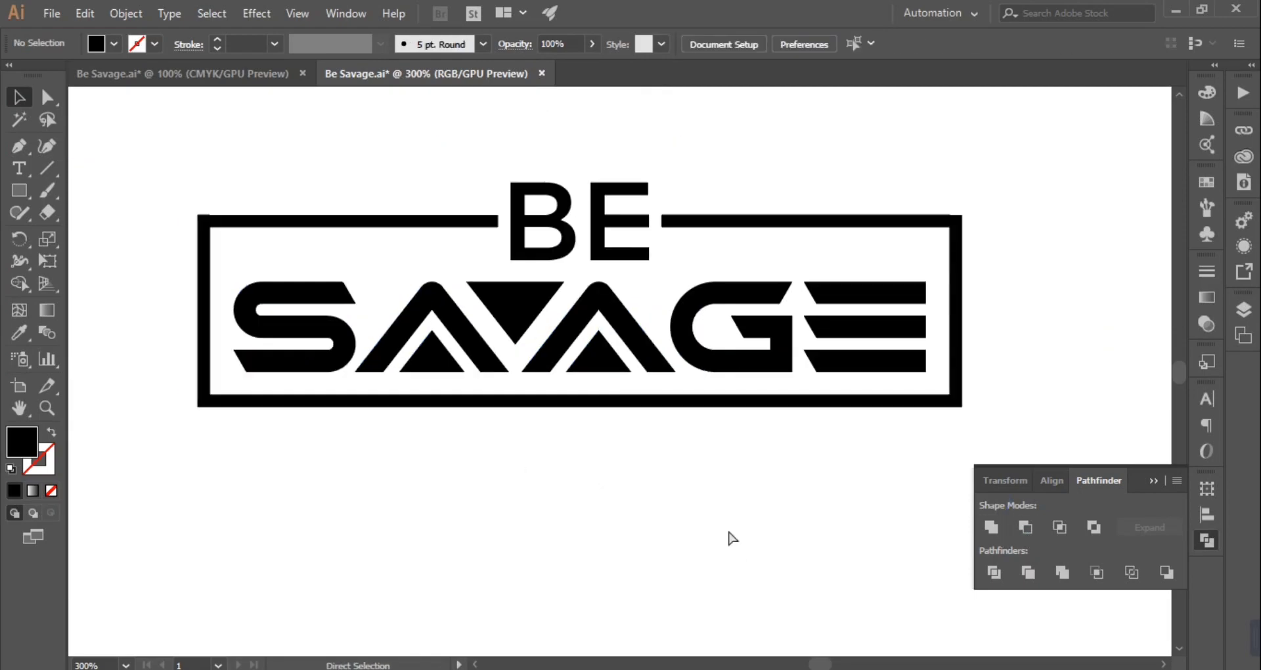
- Select the whole logo, including the frame and both words, and fill it with a linear gradient
{"action": "left_click_drag", "start_coordinate": [752, 506], "coordinate": [699, 546]}
{"action": "left_click_drag", "start_coordinate": [175, 243], "coordinate": [885, 470]}
{"action": "left_click", "coordinate": [828, 508]}
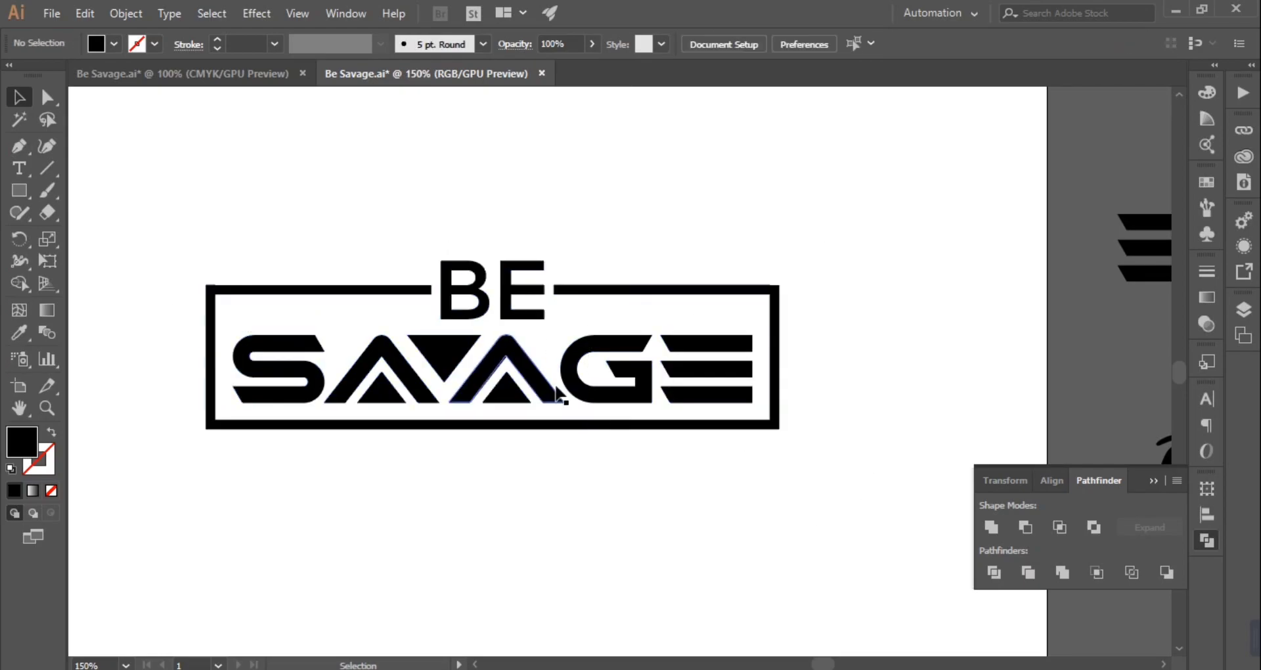
{"action": "left_click_drag", "start_coordinate": [174, 224], "coordinate": [903, 470]}
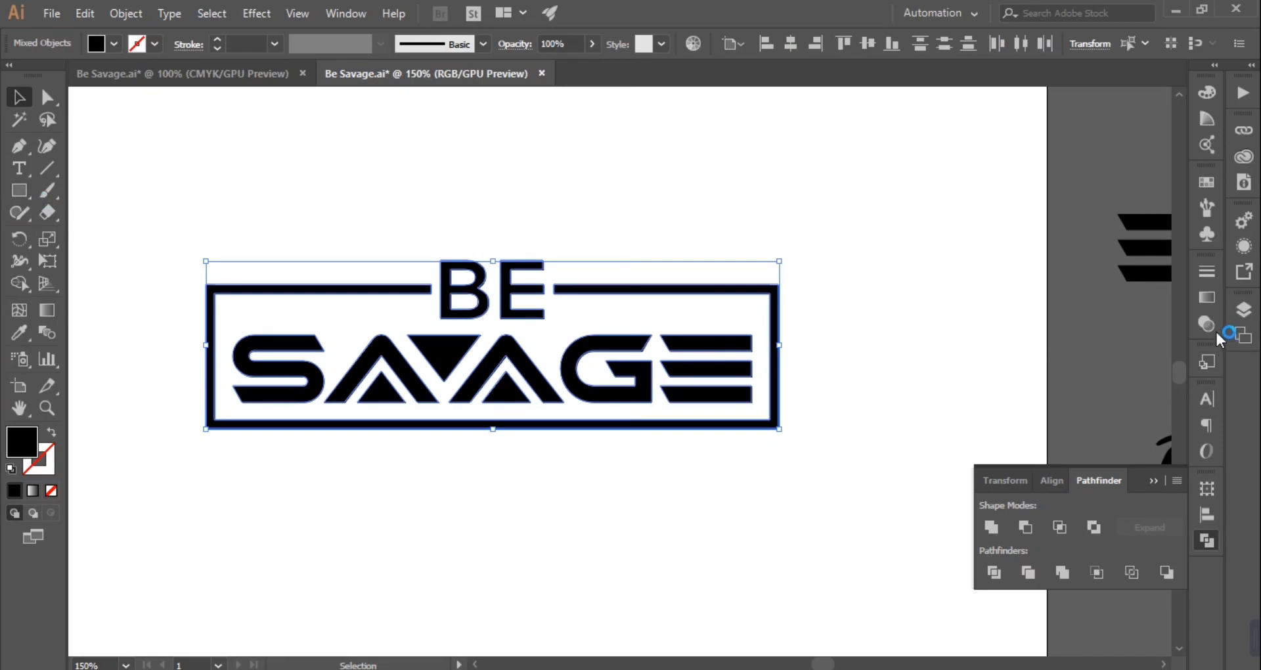
{"action": "left_click", "coordinate": [1207, 298]}
{"action": "left_click", "coordinate": [1040, 401]}
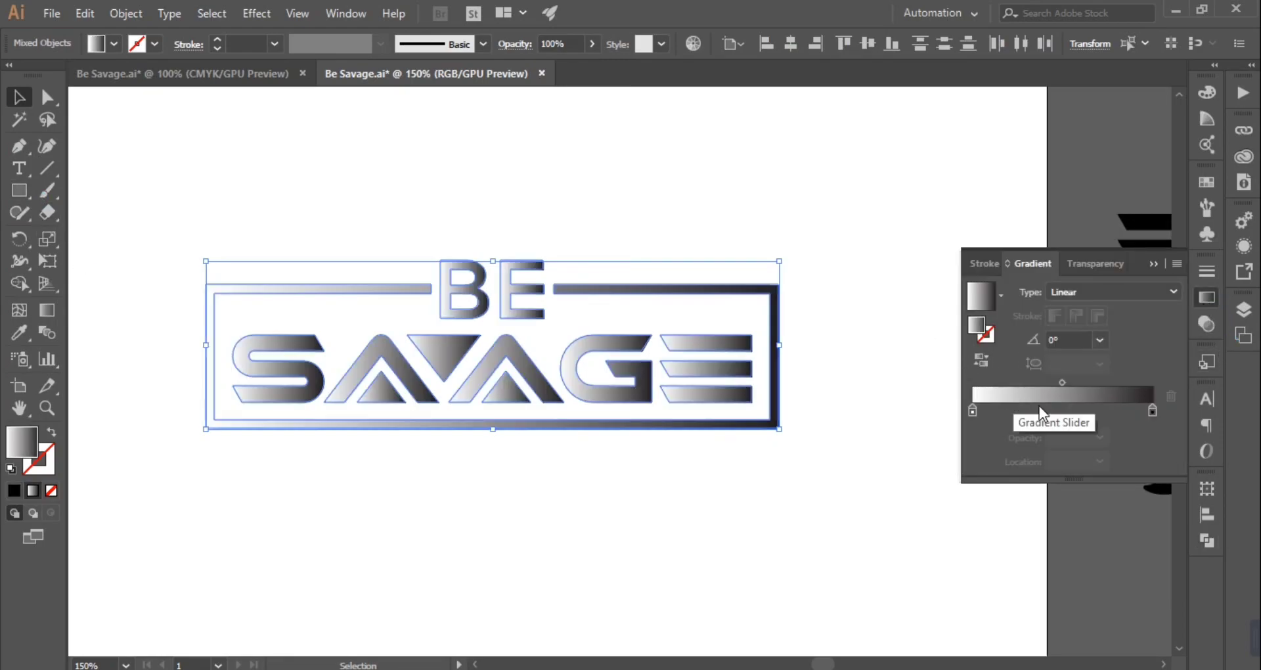
- Colour the logo gradient with orange at its start stop and red at its end stop
{"action": "left_click", "coordinate": [1152, 412]}
{"action": "double_click", "coordinate": [1153, 410]}
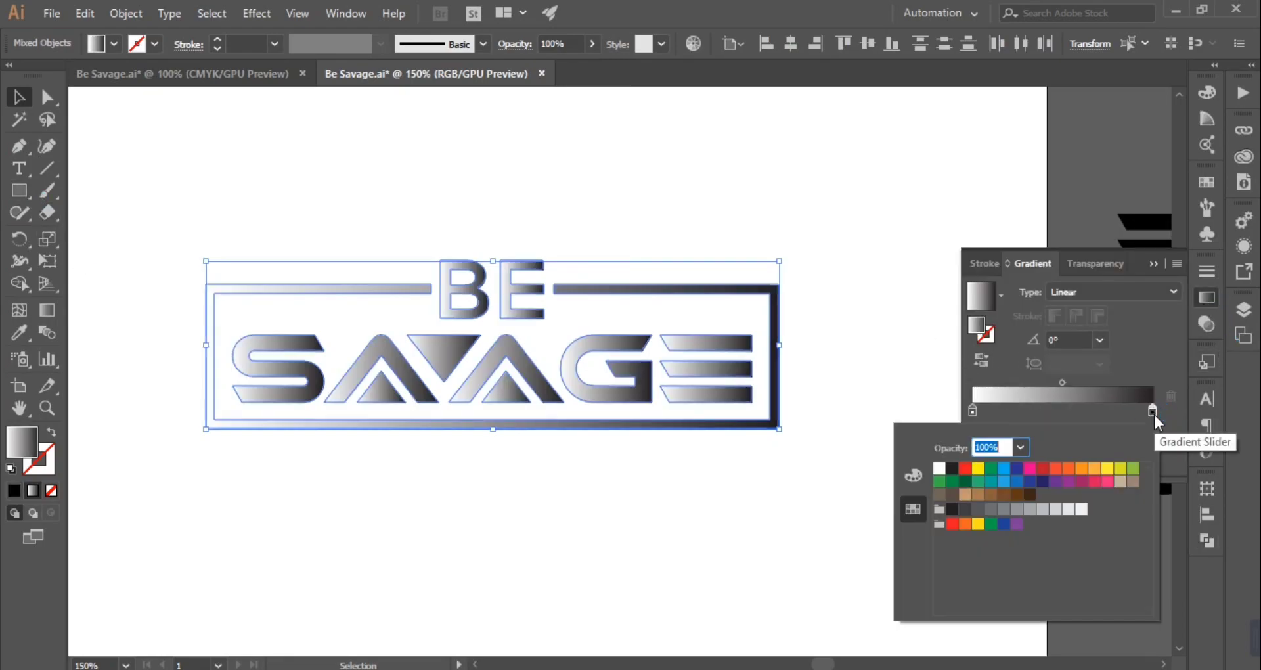
{"action": "left_click", "coordinate": [967, 470]}
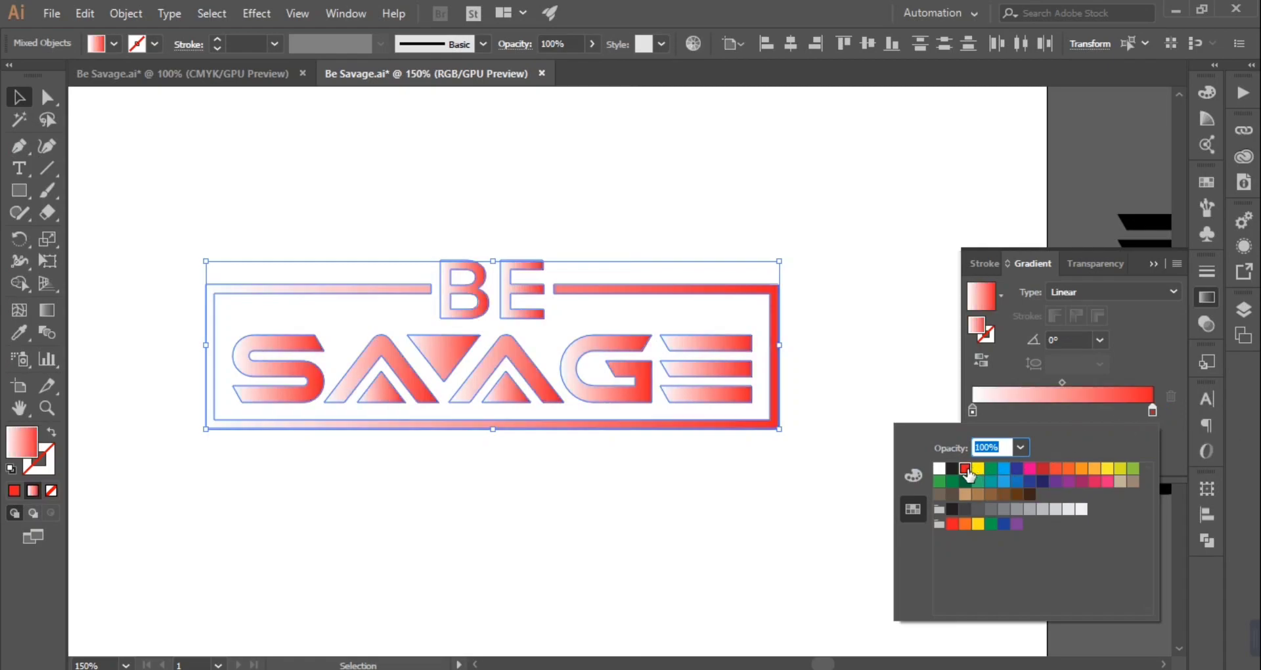
{"action": "double_click", "coordinate": [973, 411]}
{"action": "left_click", "coordinate": [1094, 468]}
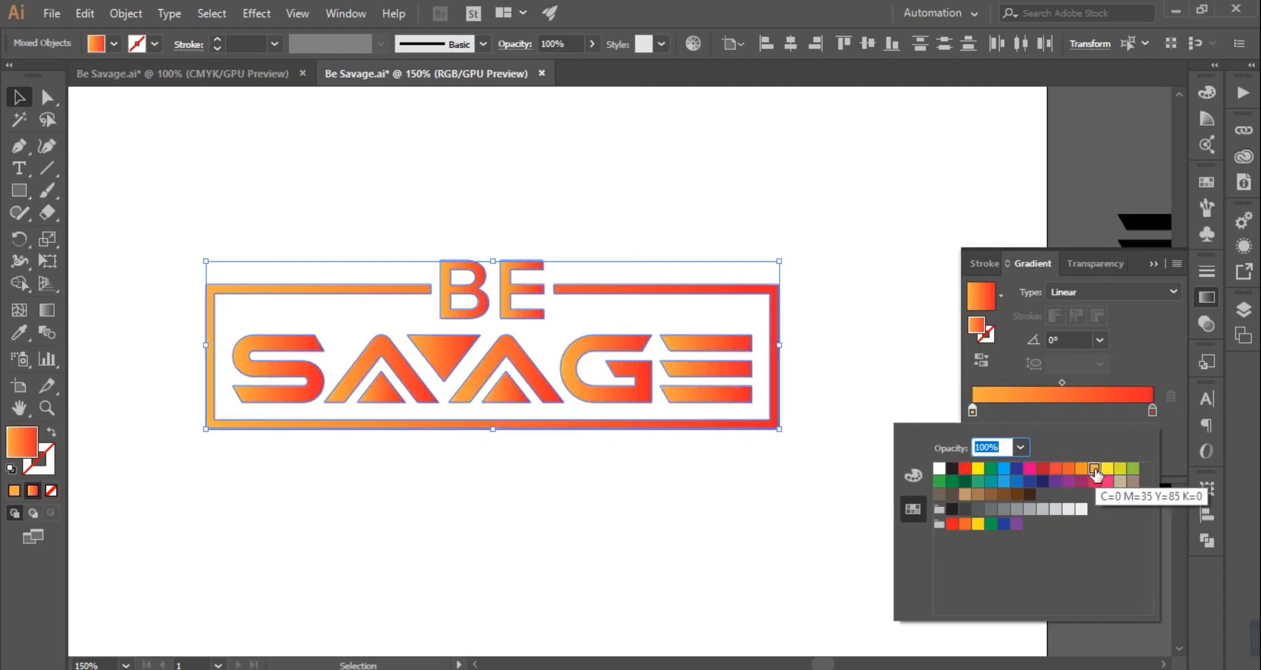
{"action": "left_click", "coordinate": [1040, 471]}
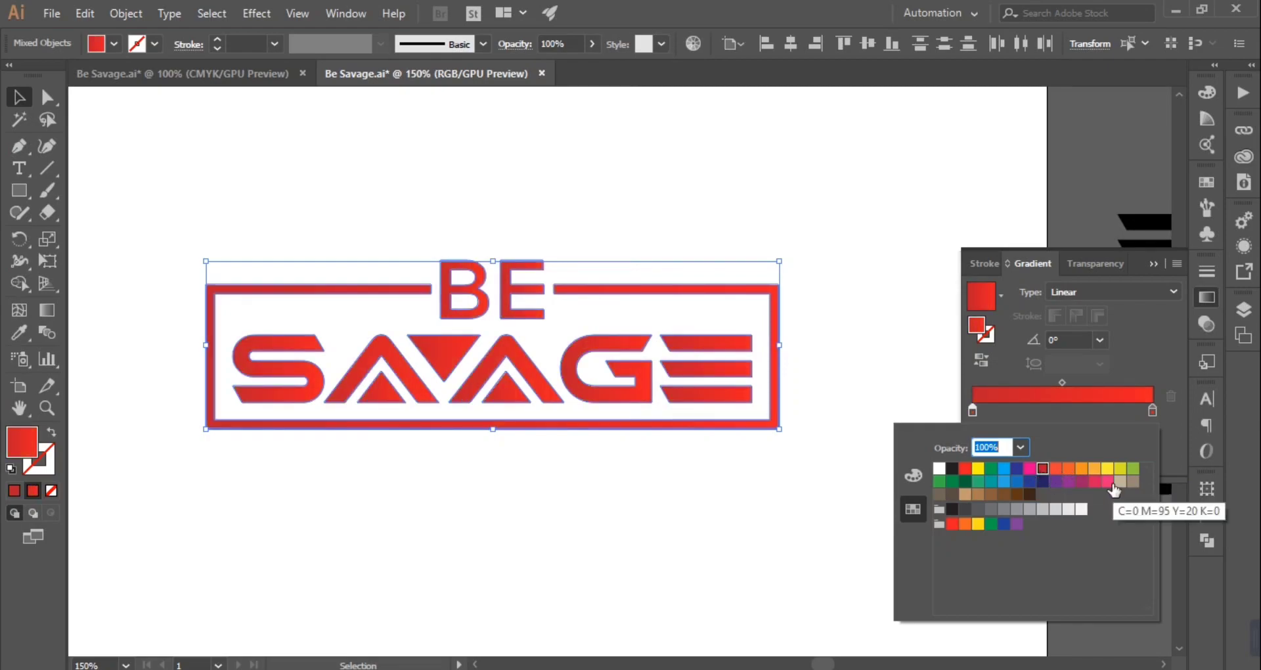
{"action": "left_click", "coordinate": [1069, 470]}
{"action": "left_click", "coordinate": [1083, 470]}
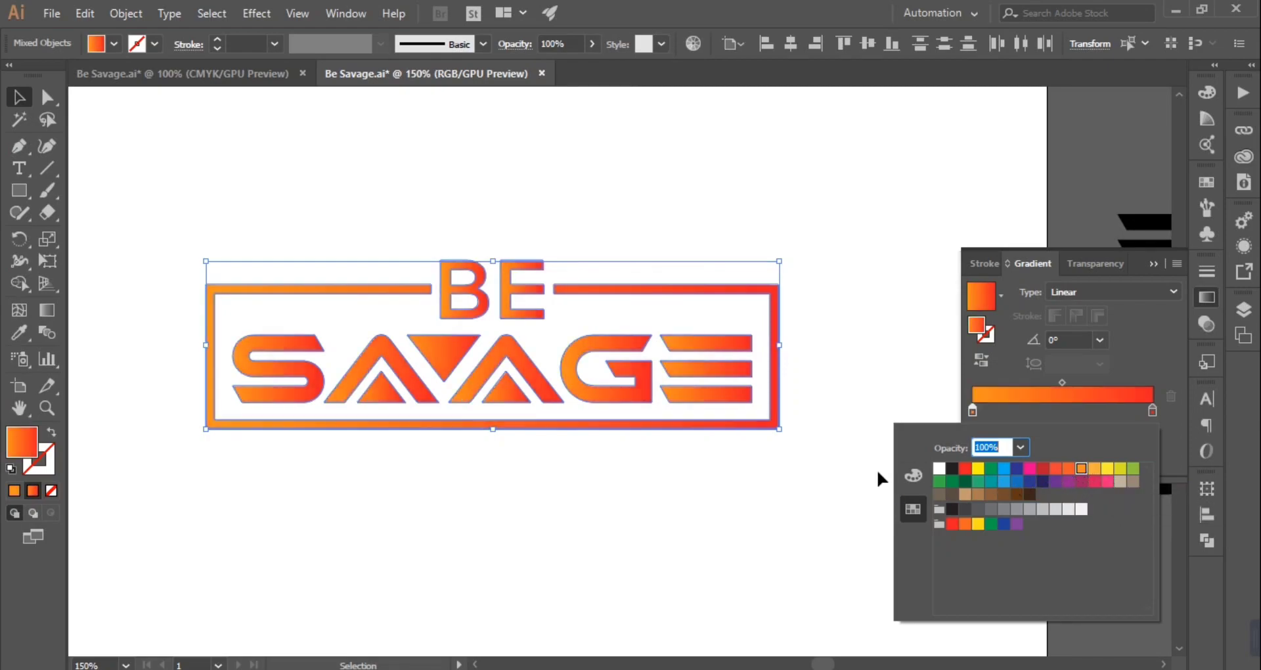
- Run the gradient vertically at 90° across the whole logo, from orange at the frame's base to red at the top of BE
{"action": "left_click", "coordinate": [48, 314]}
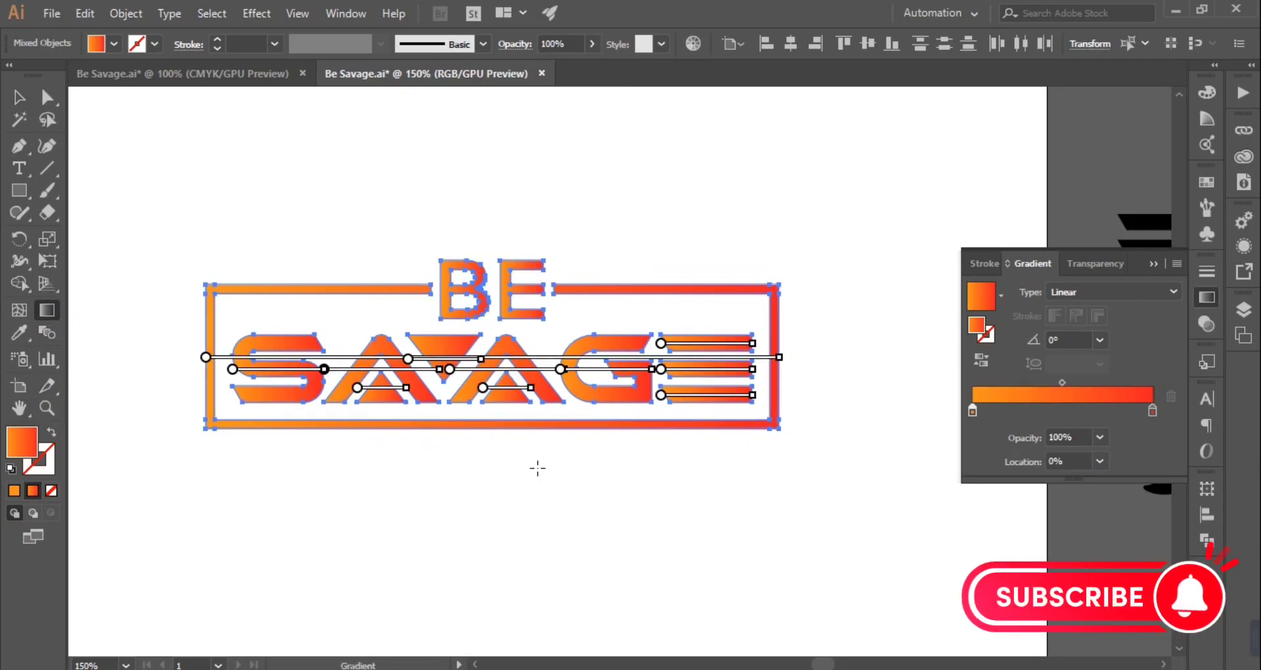
{"action": "left_click_drag", "start_coordinate": [509, 428], "coordinate": [510, 259]}
{"action": "double_click", "coordinate": [18, 97]}
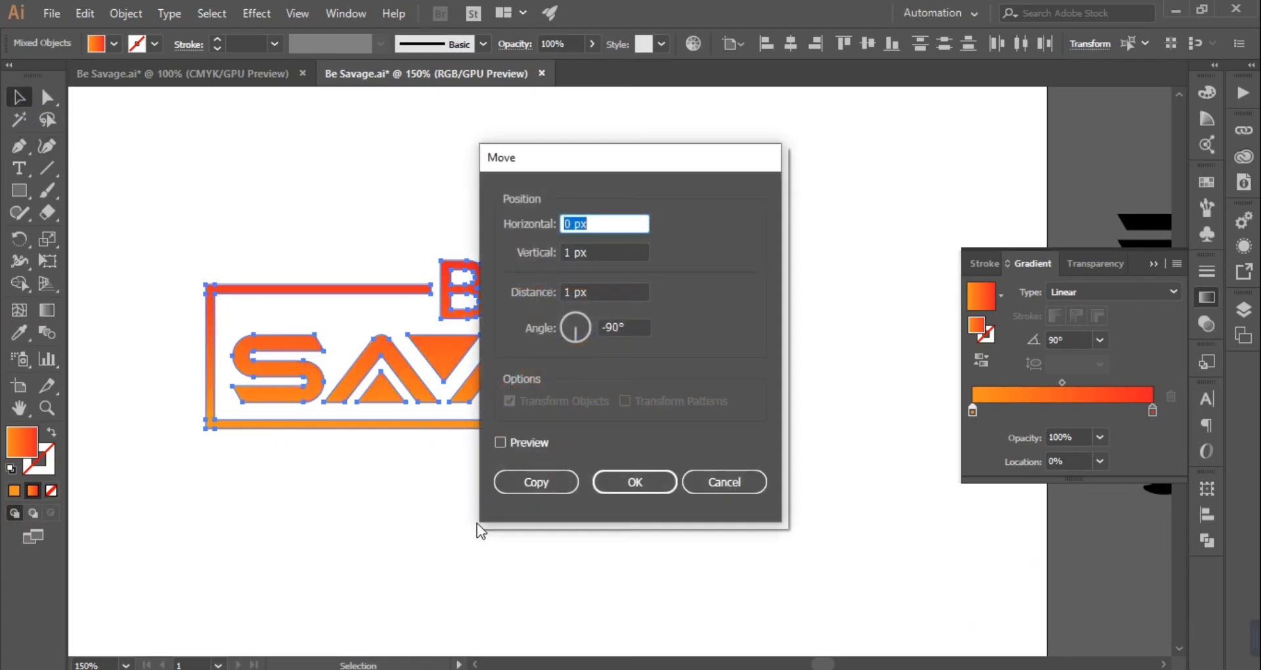
{"action": "left_click", "coordinate": [651, 477]}
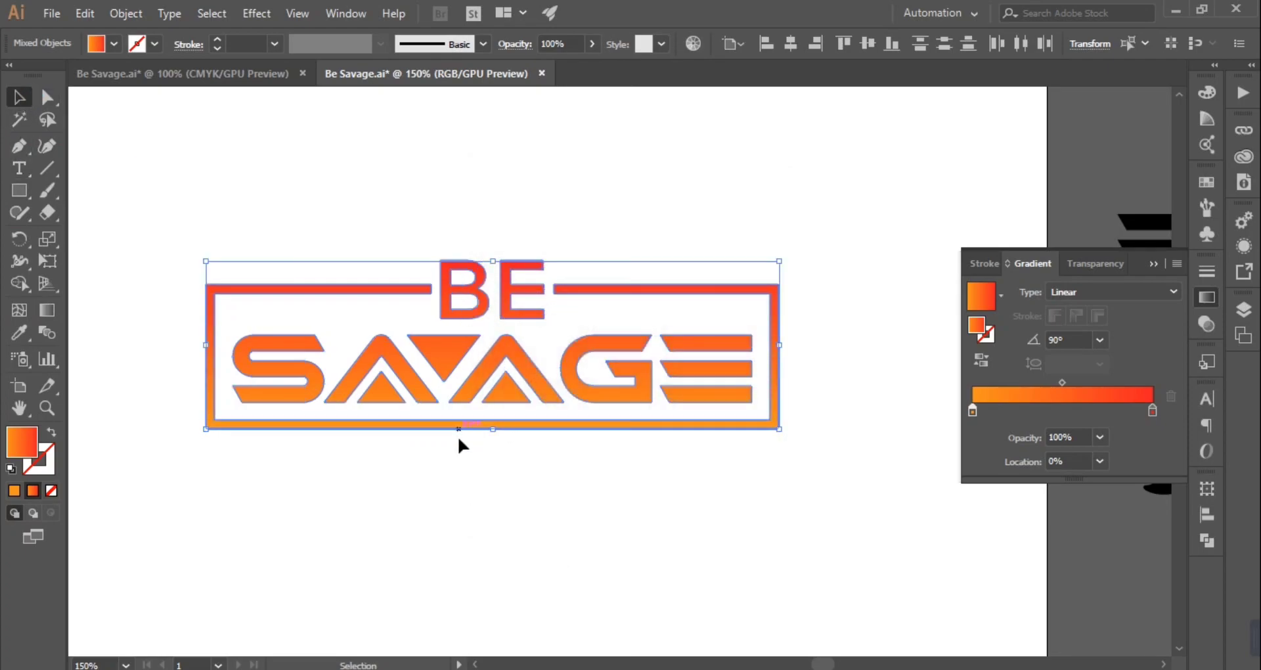
- Reverse the whole logo's vertical gradient so it runs from red at the frame's base to orange at the top of BE
{"action": "left_click", "coordinate": [468, 491]}
{"action": "key", "text": "ctrl+a"}
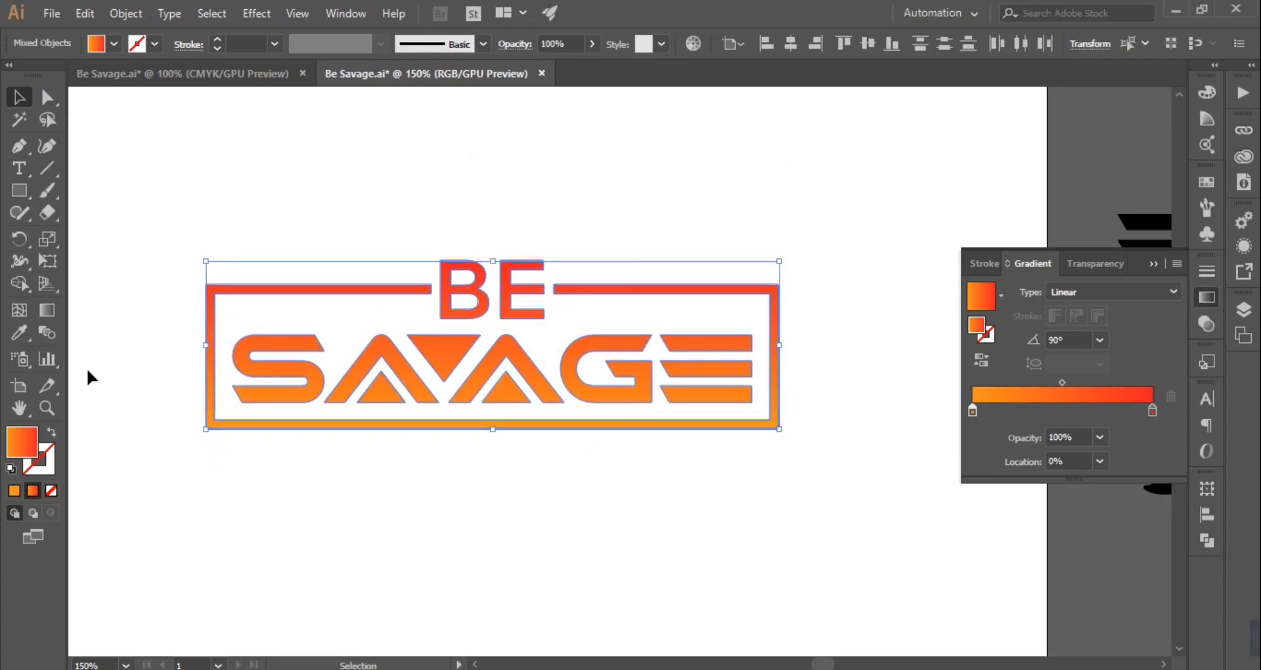
{"action": "left_click", "coordinate": [54, 311]}
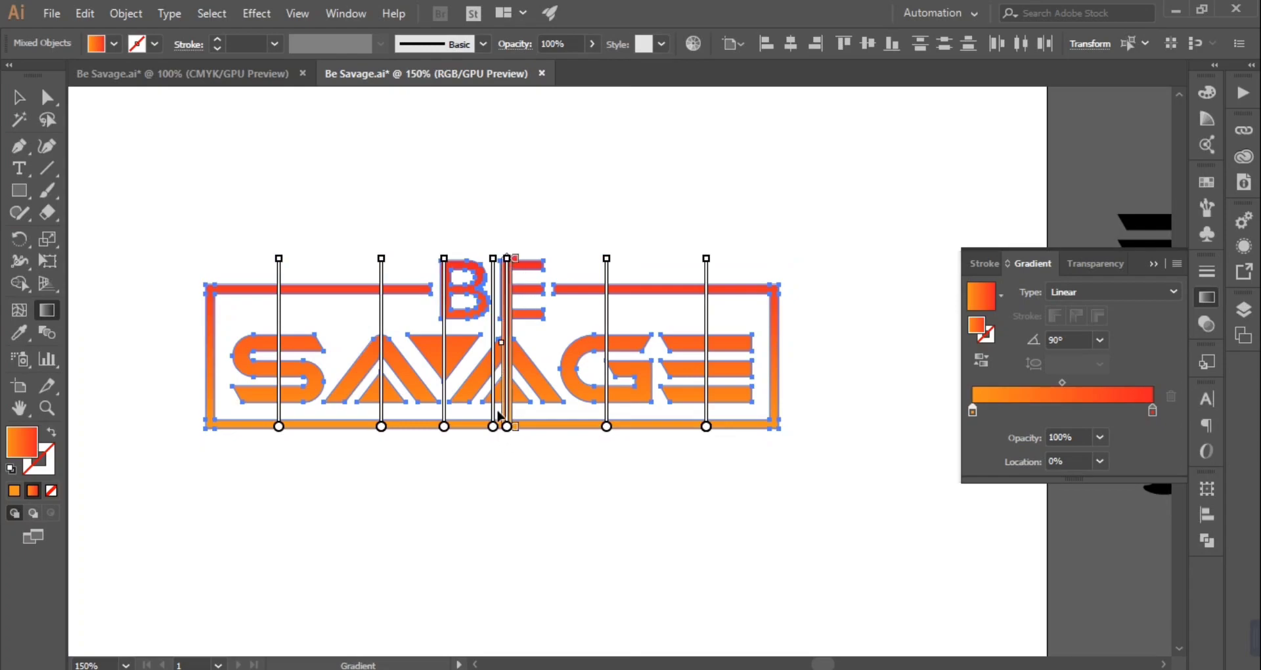
{"action": "left_click", "coordinate": [985, 367]}
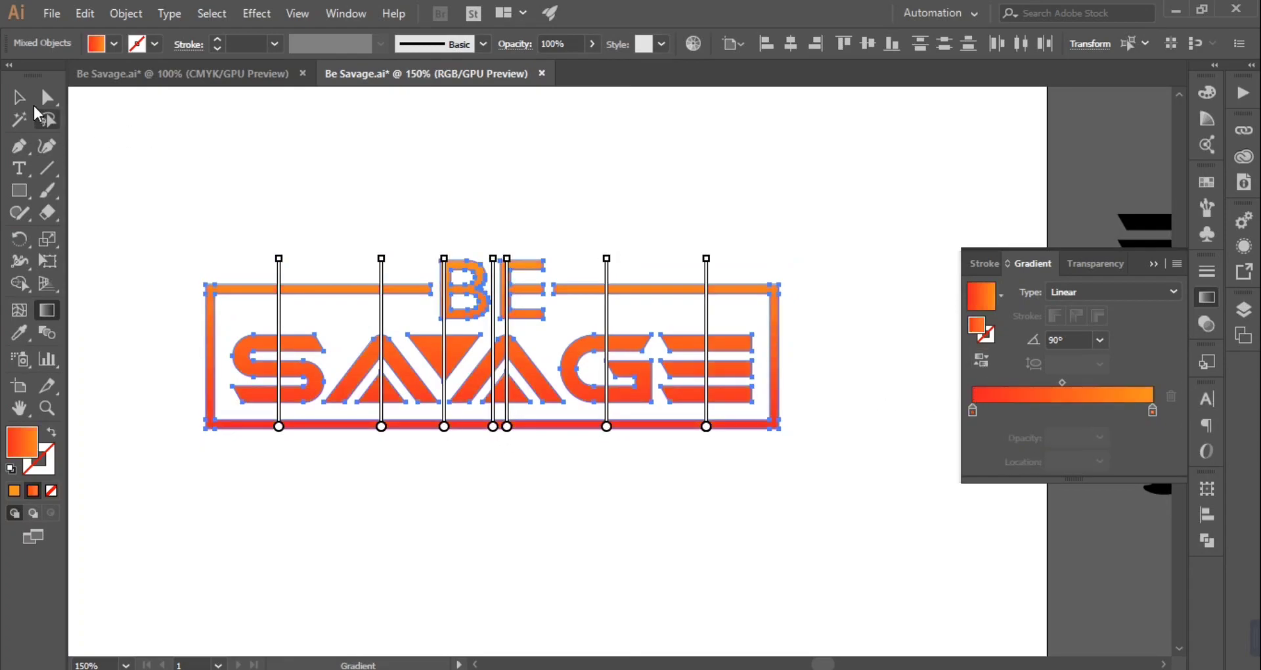
{"action": "left_click", "coordinate": [18, 98]}
{"action": "left_click", "coordinate": [575, 191]}
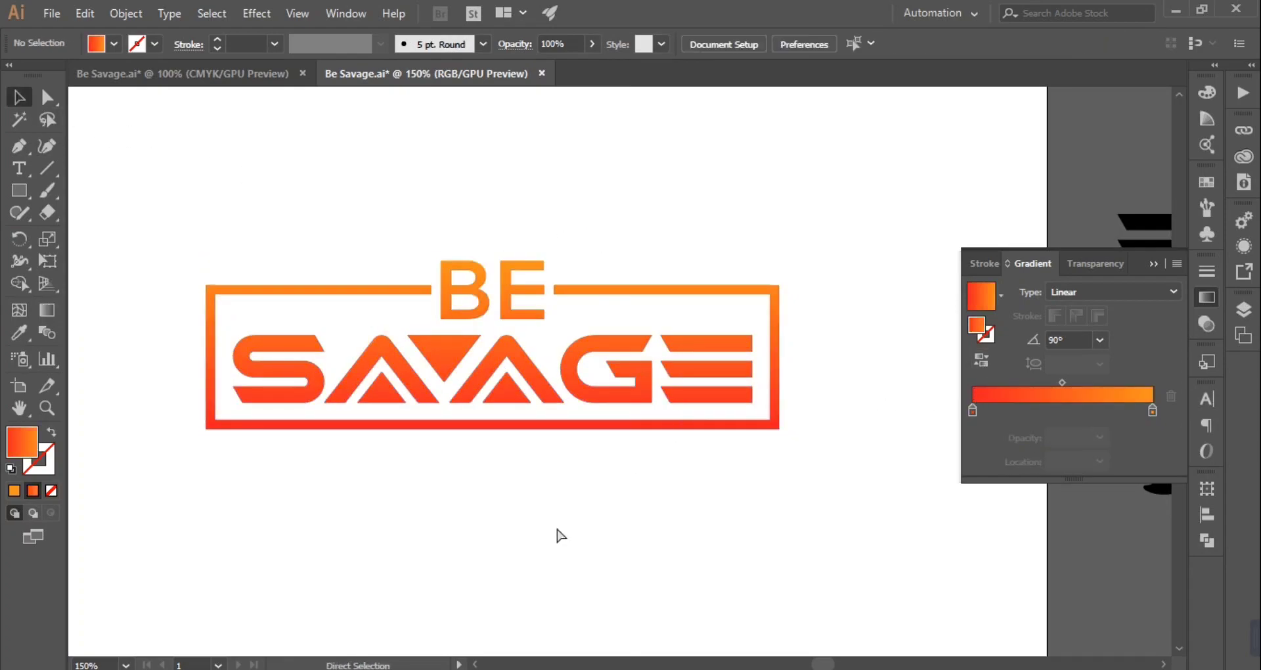
{"action": "key", "text": "ctrl+minus"}
{"action": "key", "text": "ctrl+minus"}
{"action": "left_click_drag", "start_coordinate": [477, 389], "coordinate": [736, 468]}
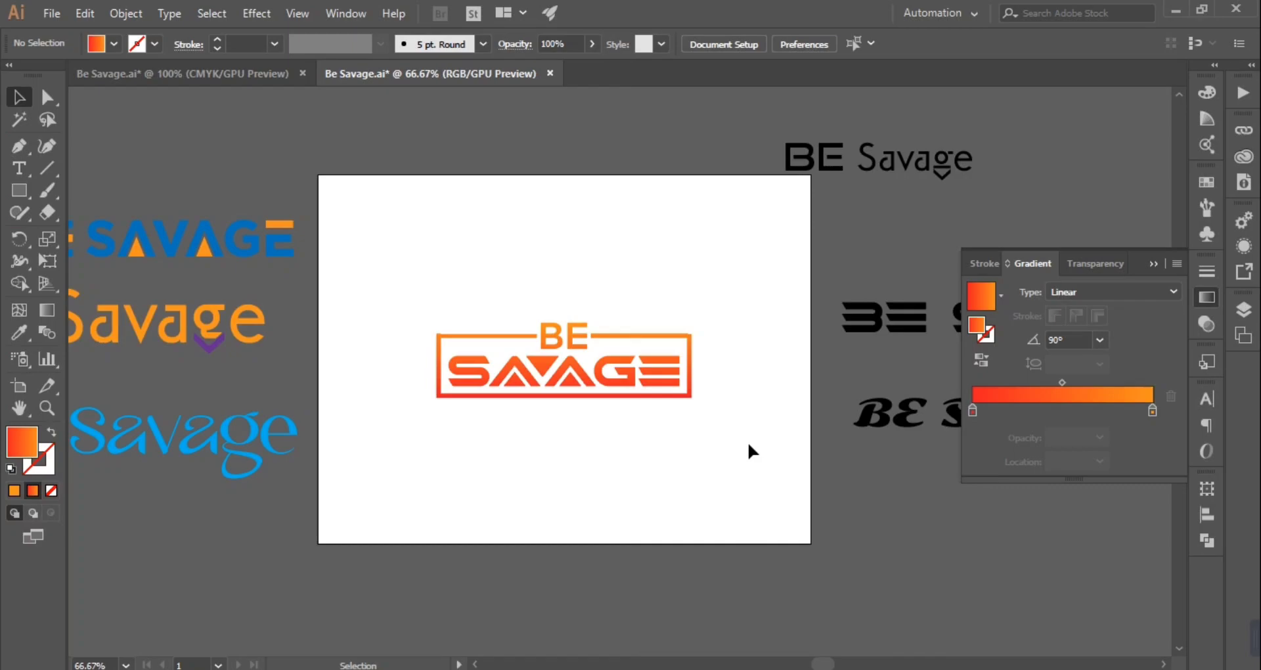
{"action": "key", "text": "ctrl+plus"}
{"action": "key", "text": "ctrl+plus"}
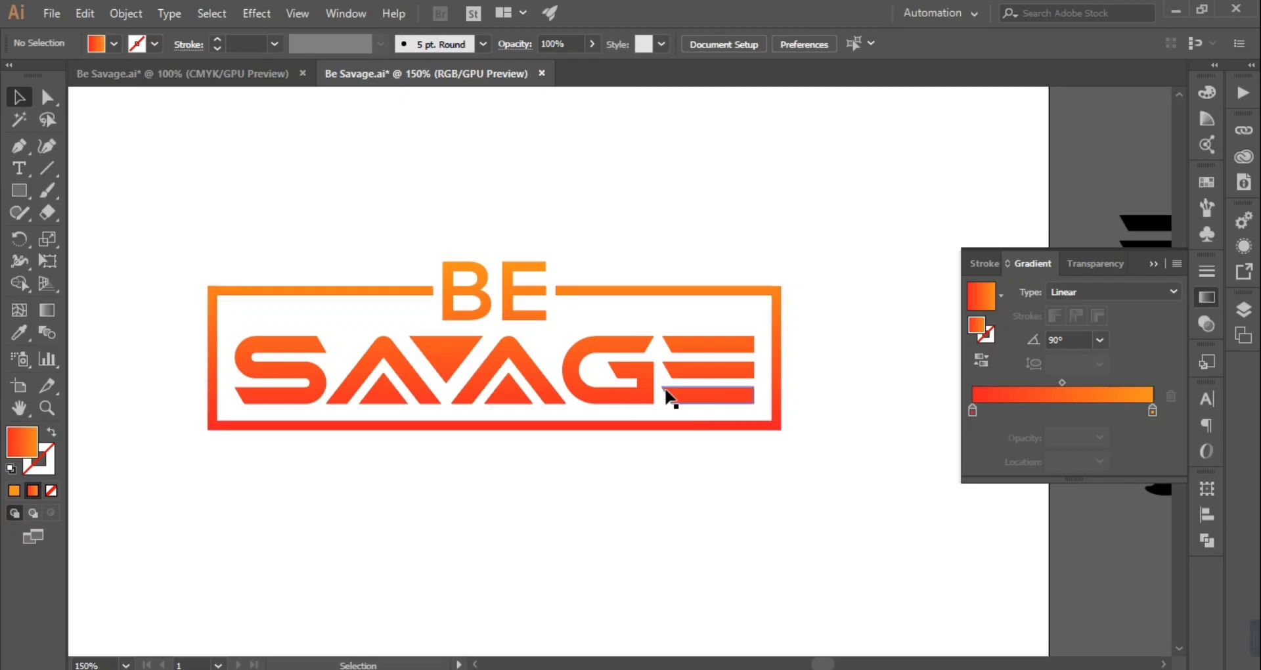
- Save the Be Savage.ai document and put away the gradient settings
{"action": "left_click", "coordinate": [51, 13]}
{"action": "left_click", "coordinate": [87, 165]}
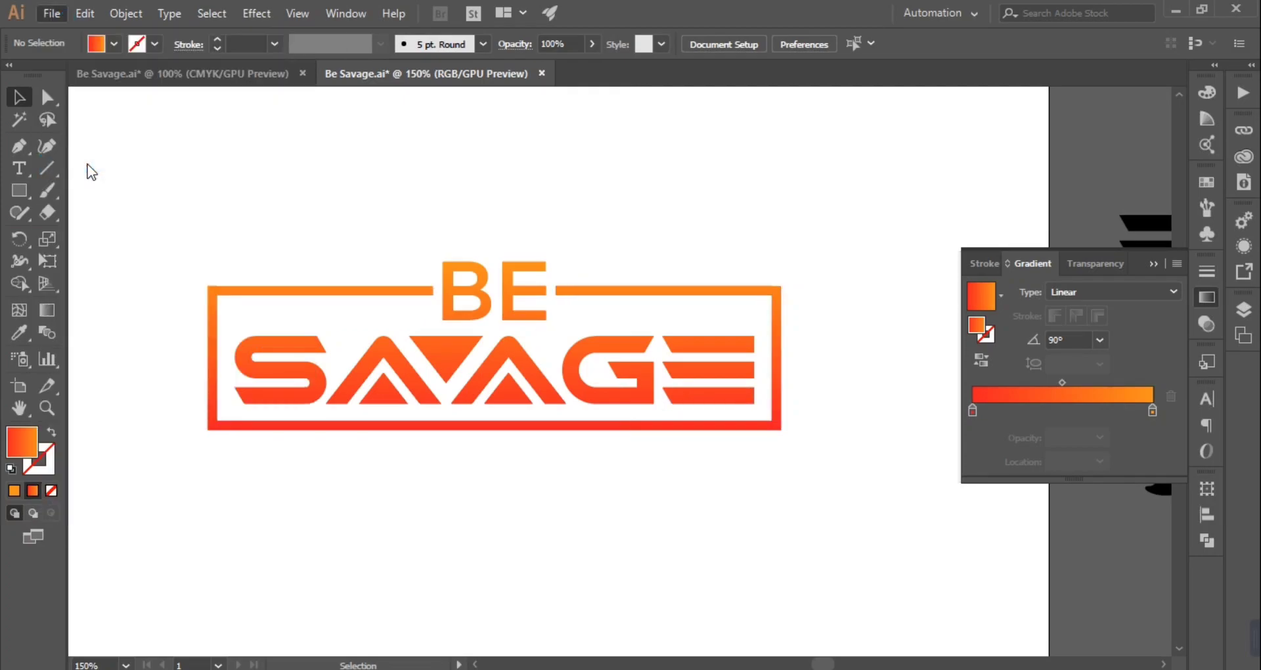
{"action": "left_click", "coordinate": [1154, 263]}
{"action": "key", "text": "t"}
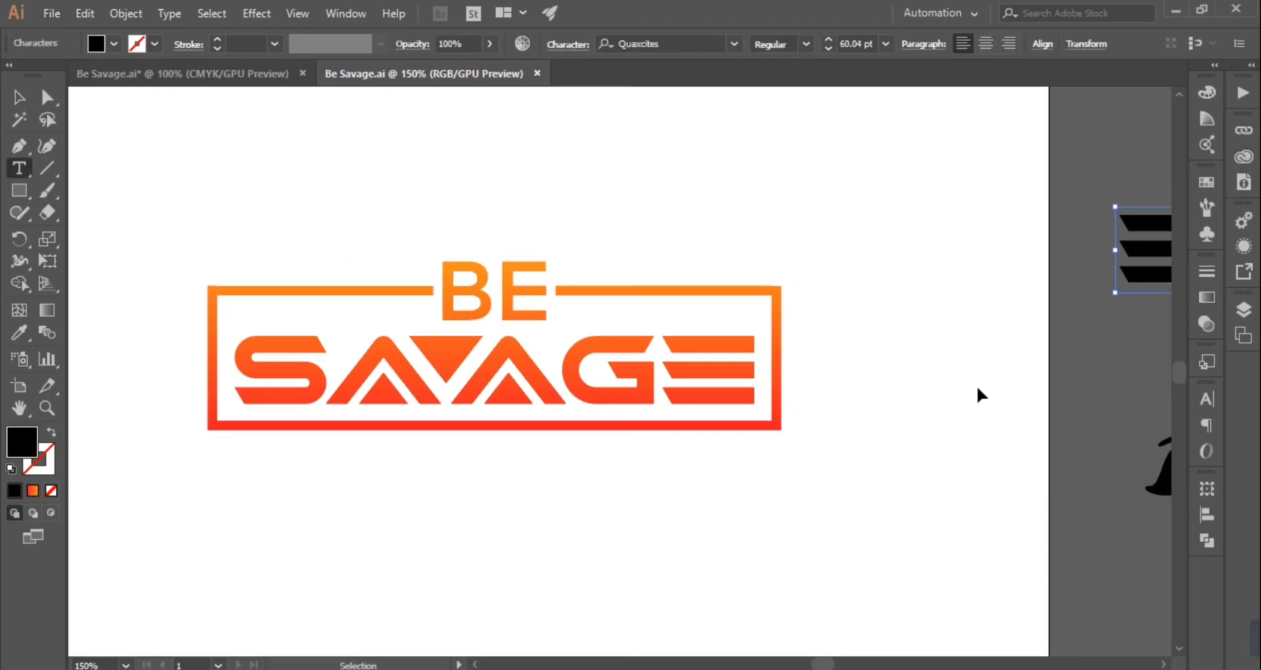
{"action": "key", "text": "ctrl+plus"}
{"action": "left_click", "coordinate": [19, 98]}
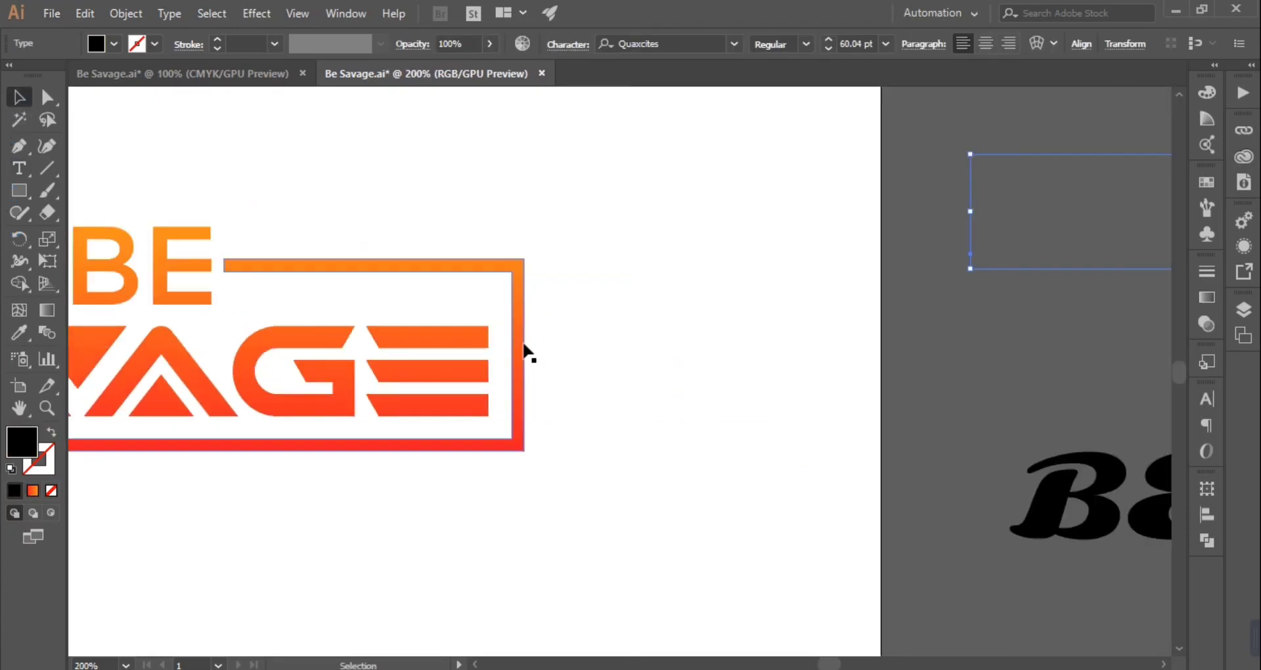
{"action": "left_click", "coordinate": [974, 402]}
{"action": "key", "text": "ctrl+0"}
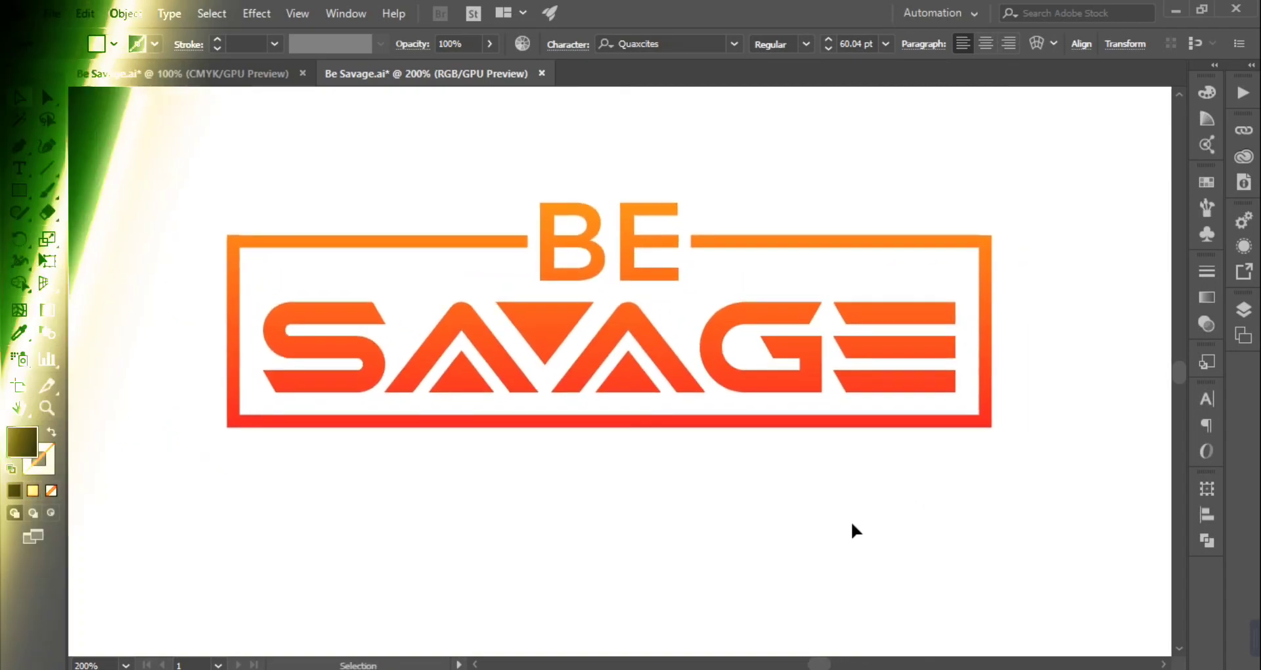